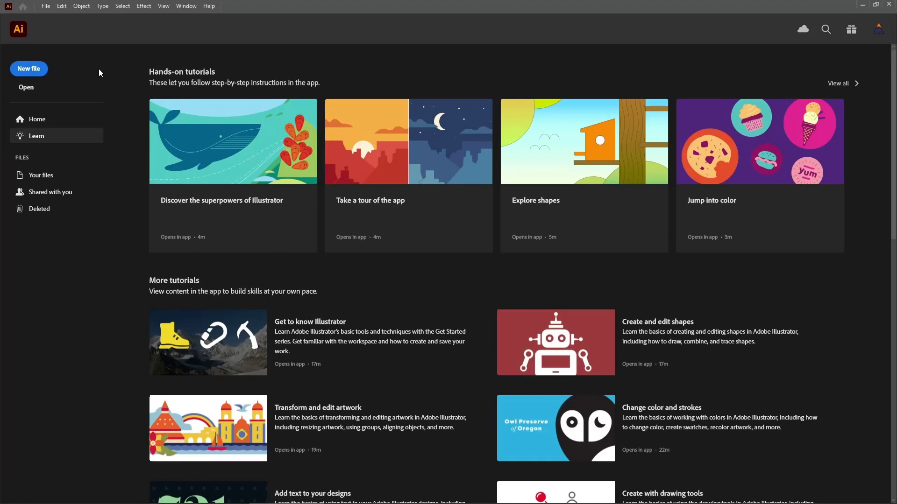
- Start a new document with pixels as the unit, 1680 px wide and 1220 px high
click(34, 69)
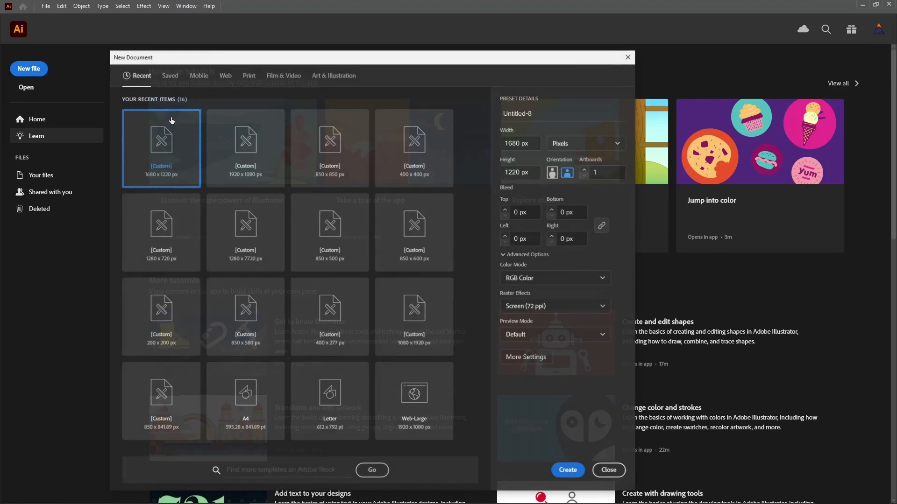
click(593, 142)
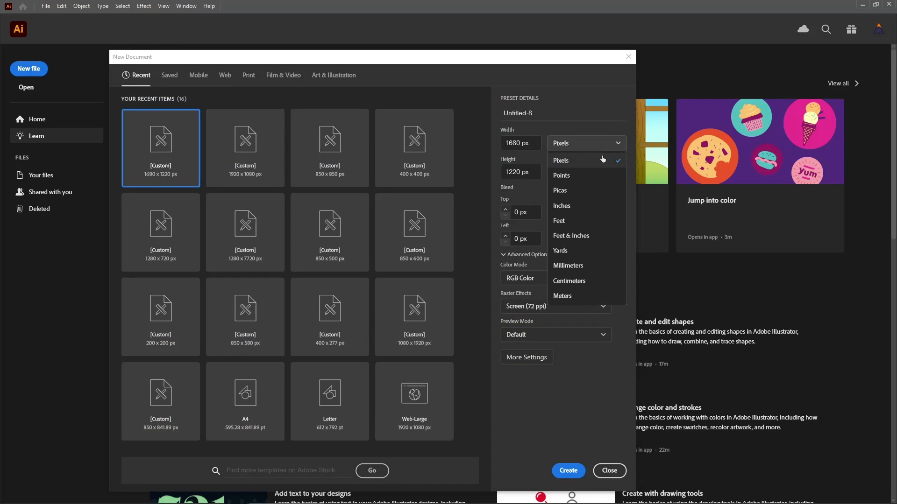
click(586, 160)
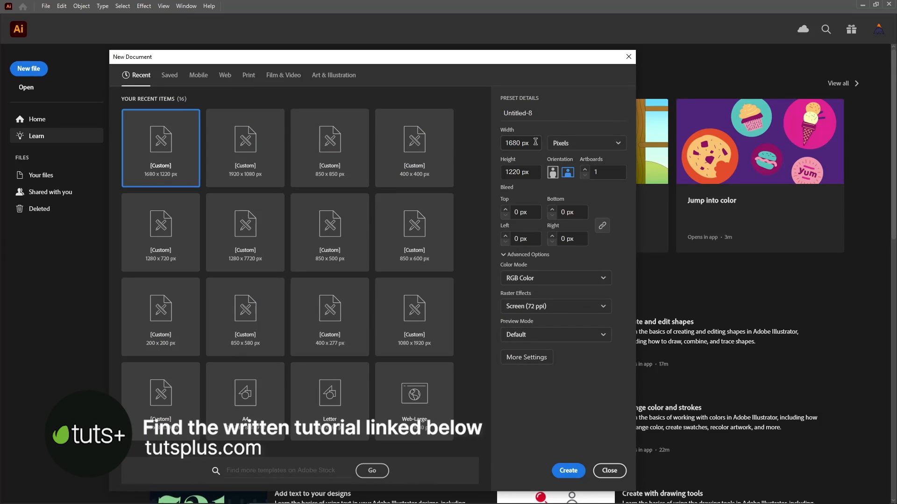
drag(527, 142, 496, 142)
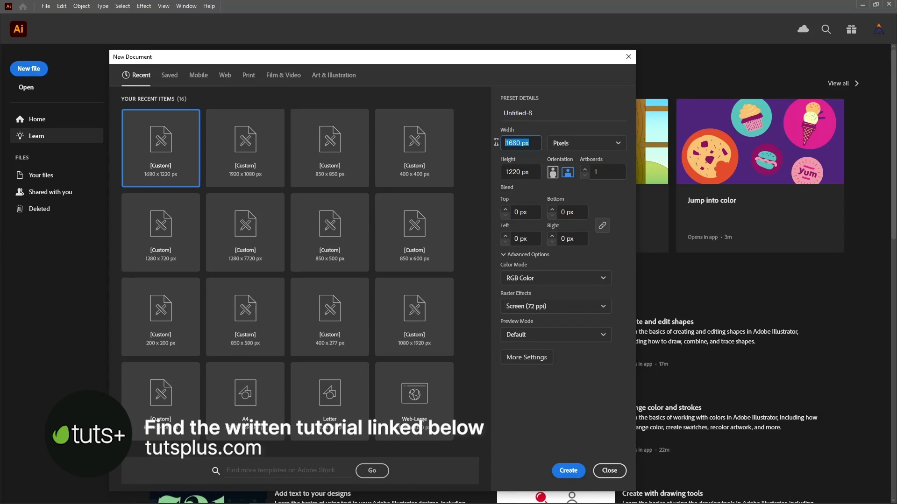
drag(533, 172, 485, 172)
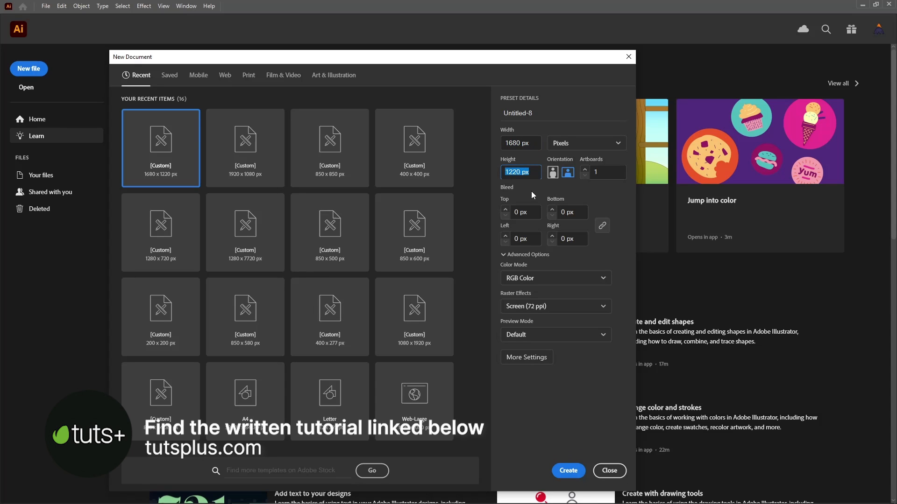
- Set the color mode to RGB Color and raster effects to Screen (72 ppi), create the document and fit the artboard in view
click(600, 278)
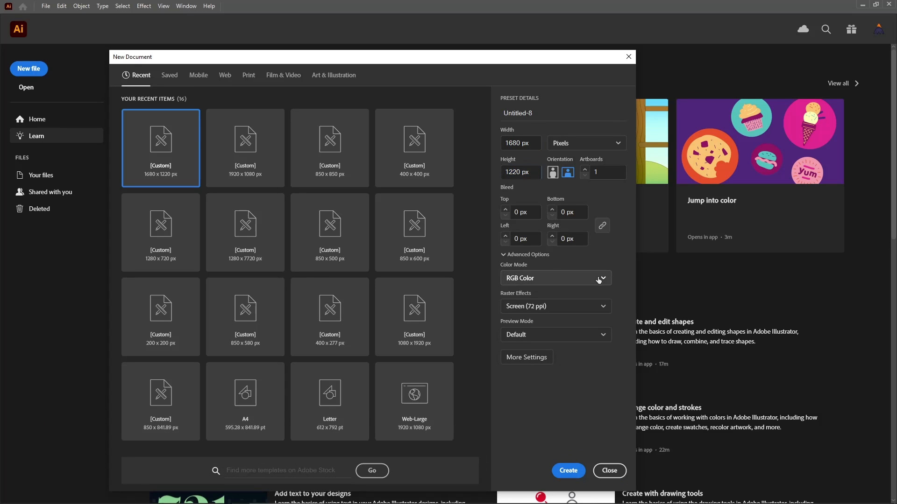
click(556, 296)
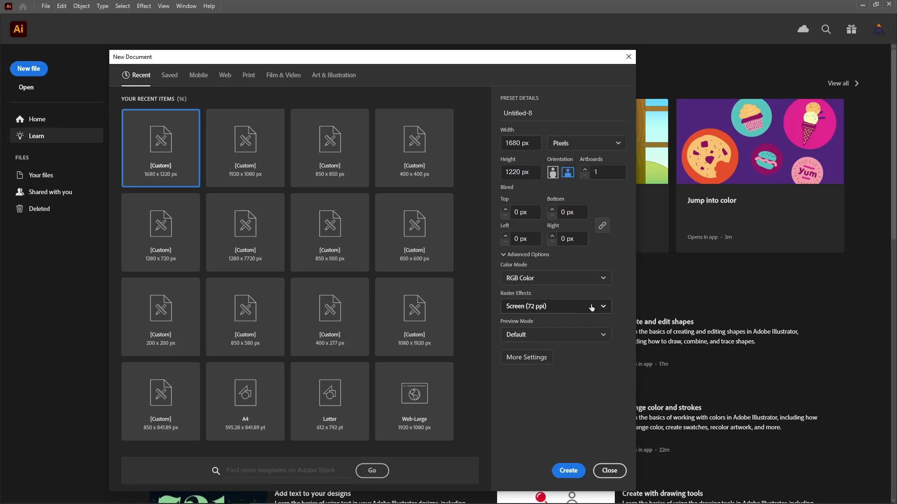
click(590, 305)
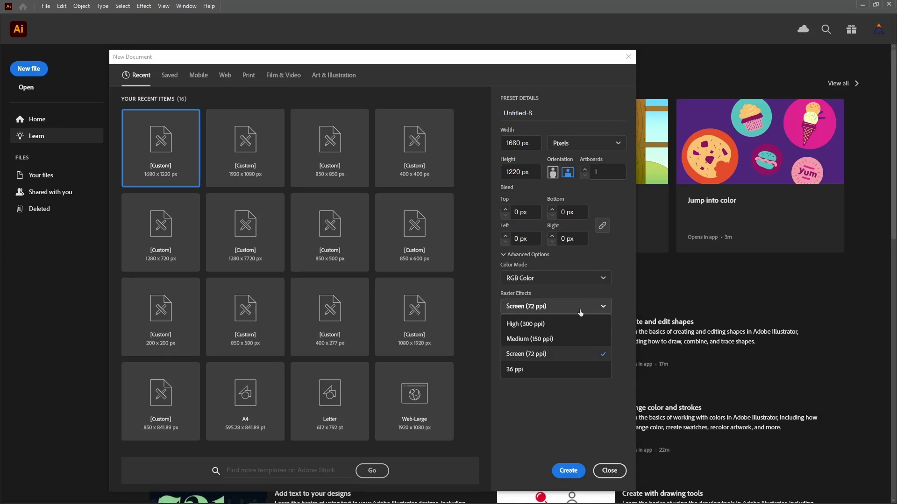
click(560, 354)
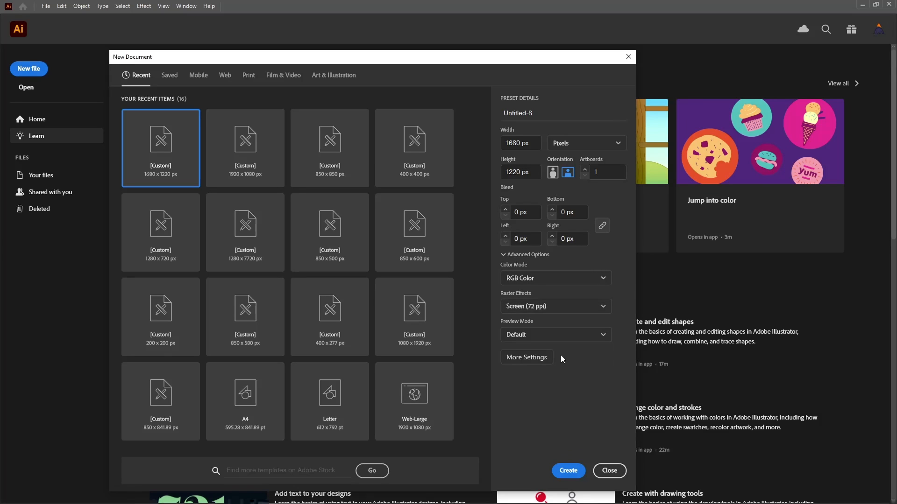
click(569, 472)
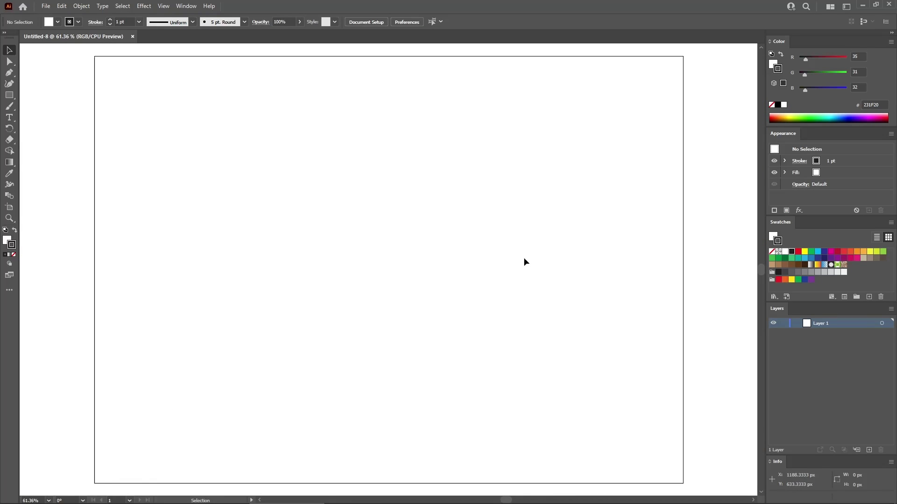
key(ctrl+0)
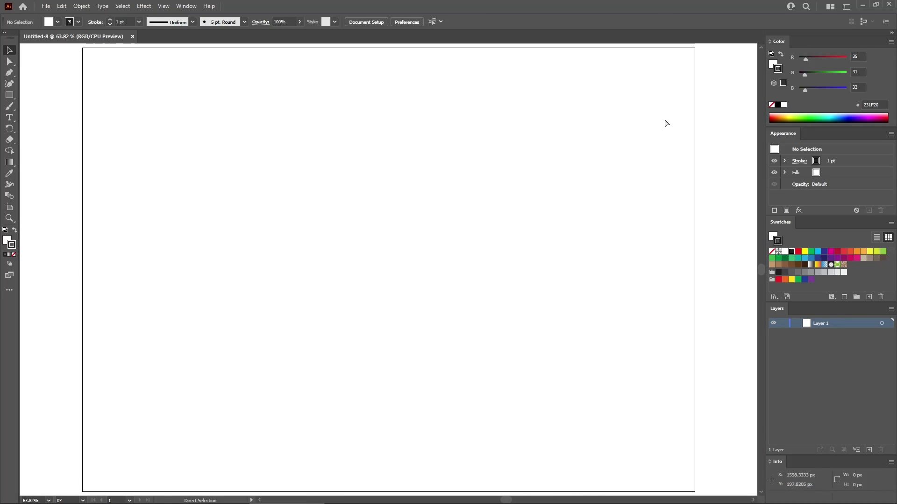
click(185, 6)
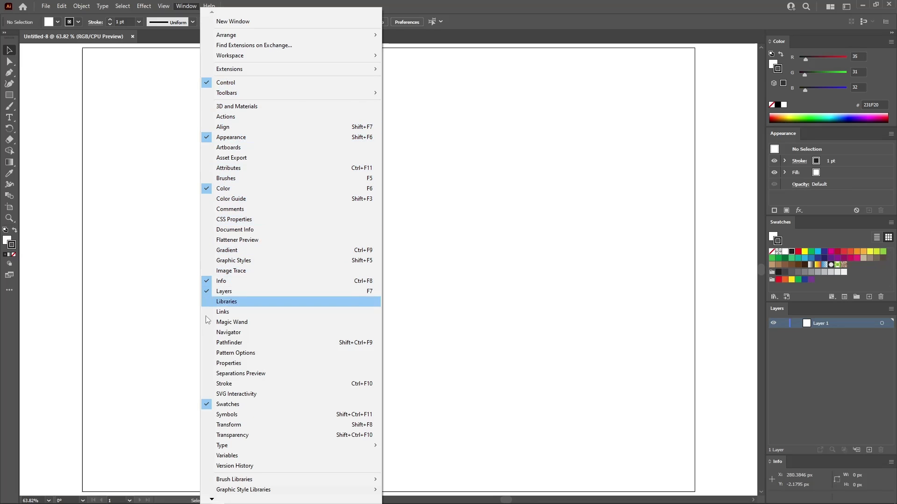
click(220, 404)
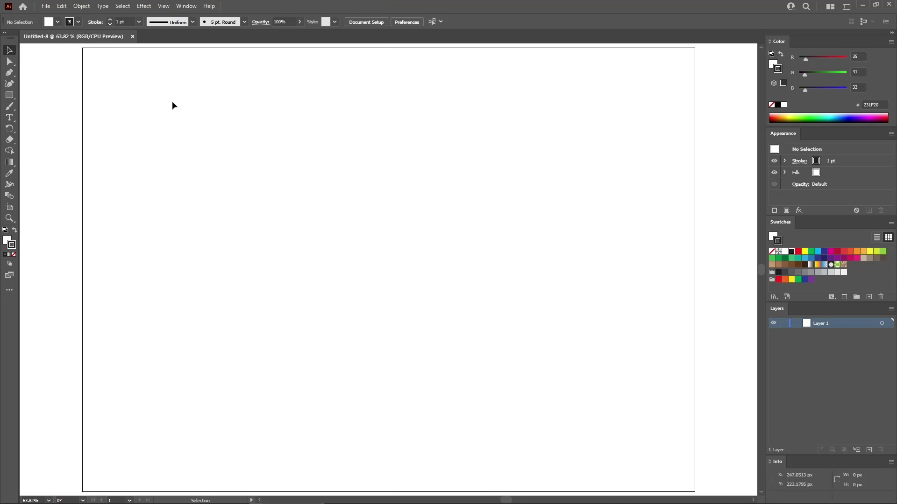
- Show the grid and turn on Snap to Grid
click(163, 7)
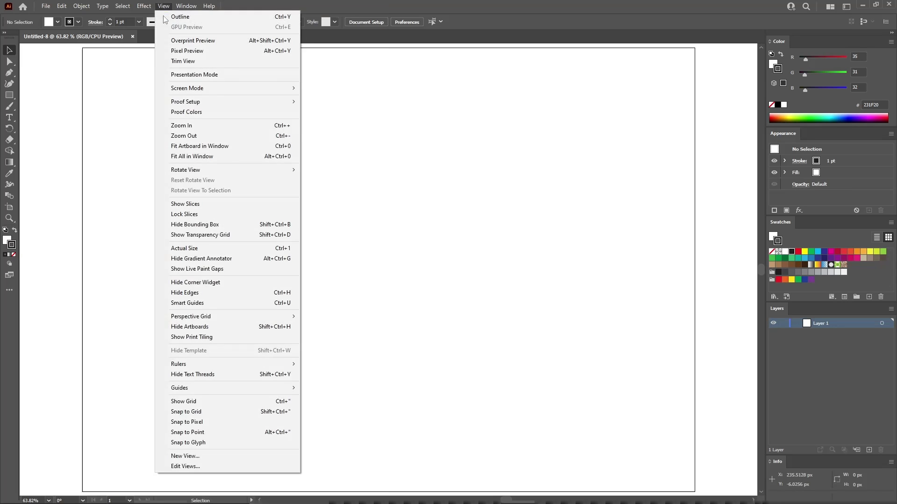
click(203, 401)
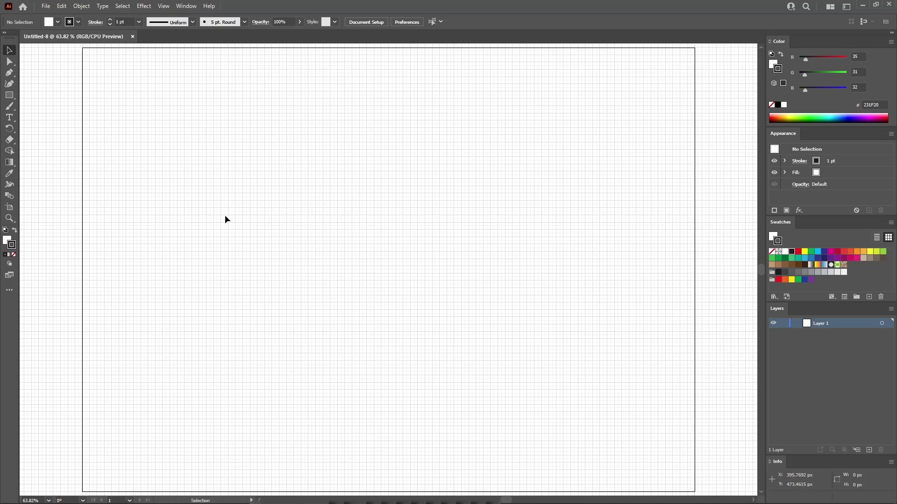
click(163, 6)
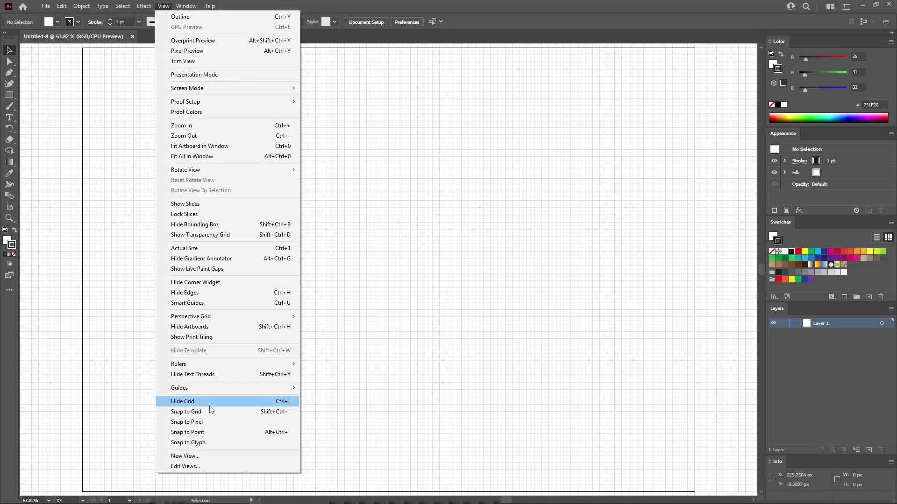
click(235, 411)
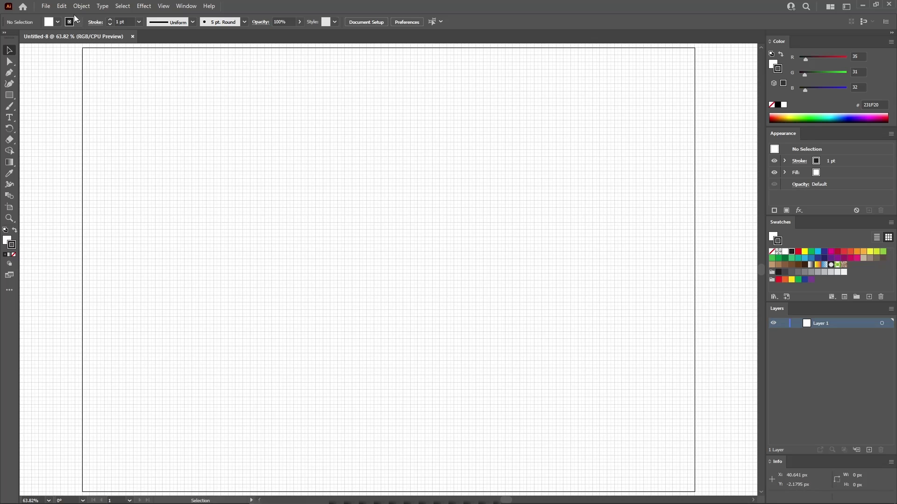
- Set the grid preferences to a gridline every 20 px
click(61, 7)
mouse_move(108, 301)
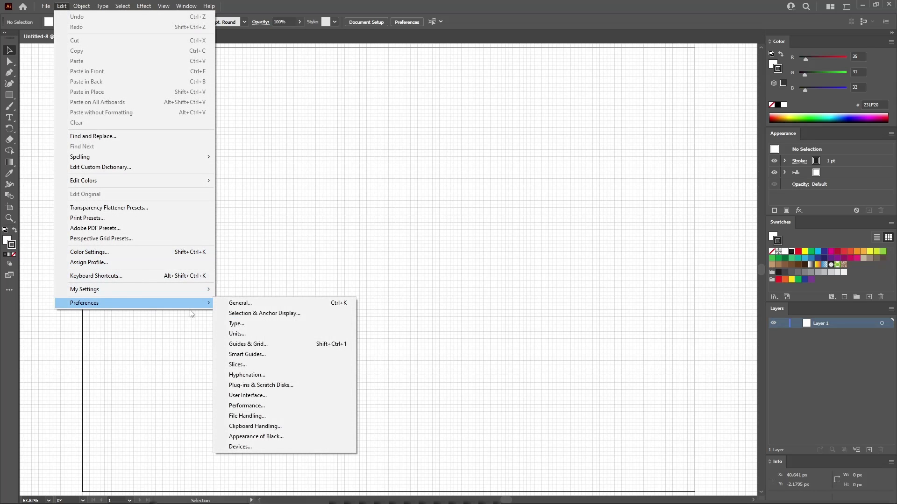
click(255, 345)
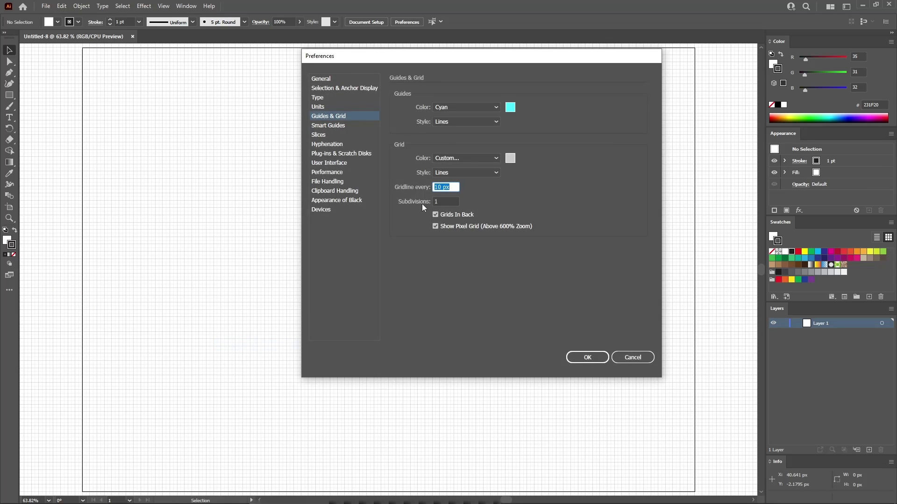
text(2)
click(587, 357)
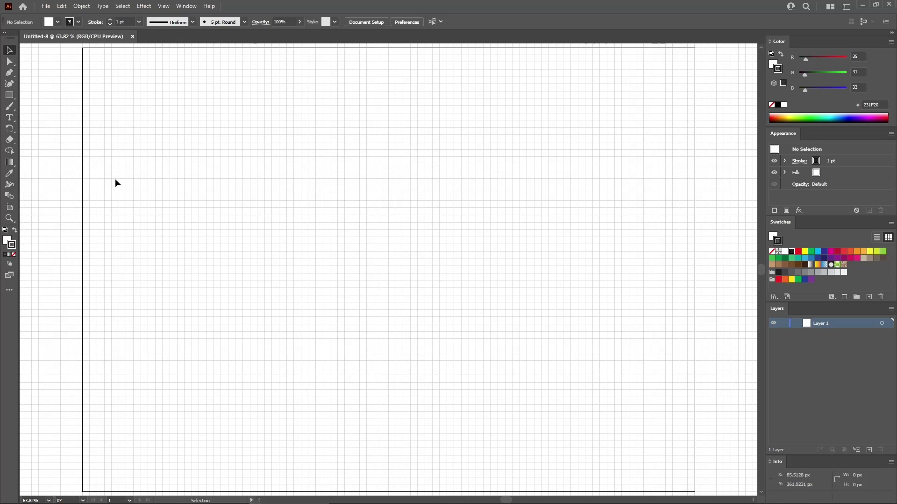
- Create a rectangle 1600 px wide and 1140 px high with the Rectangle Tool
click(10, 95)
click(129, 79)
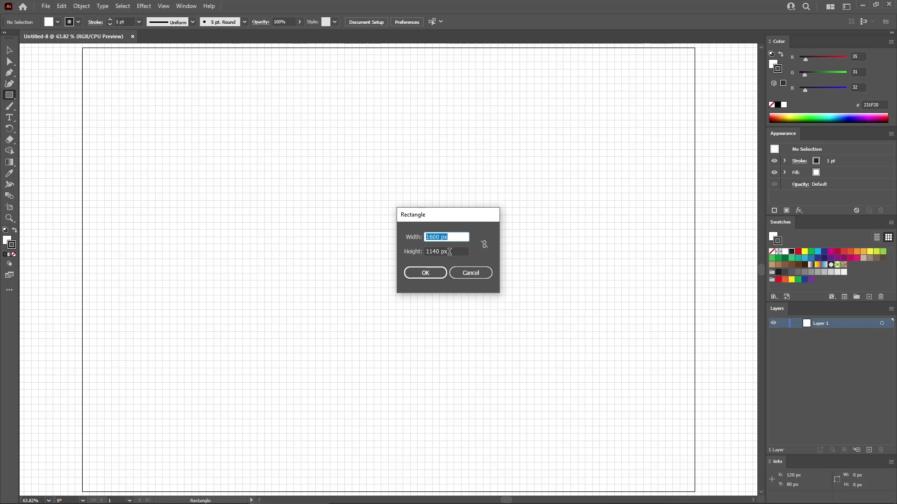
key(Tab)
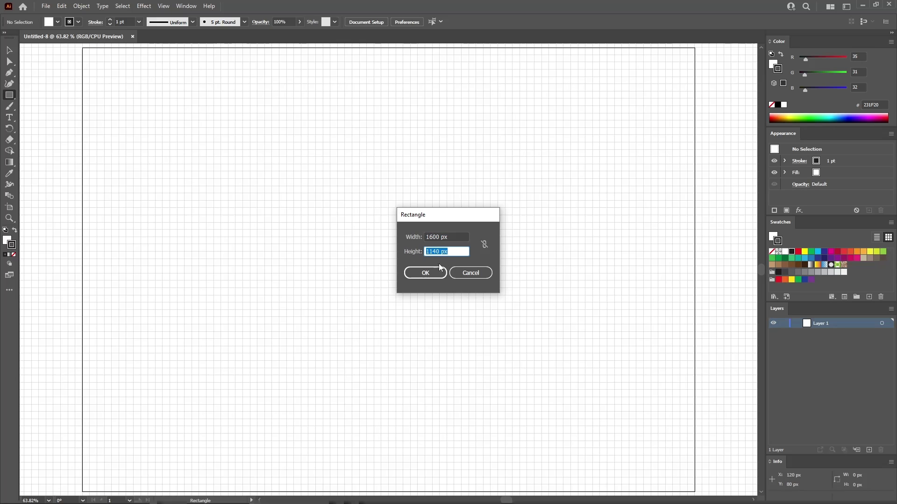
click(426, 273)
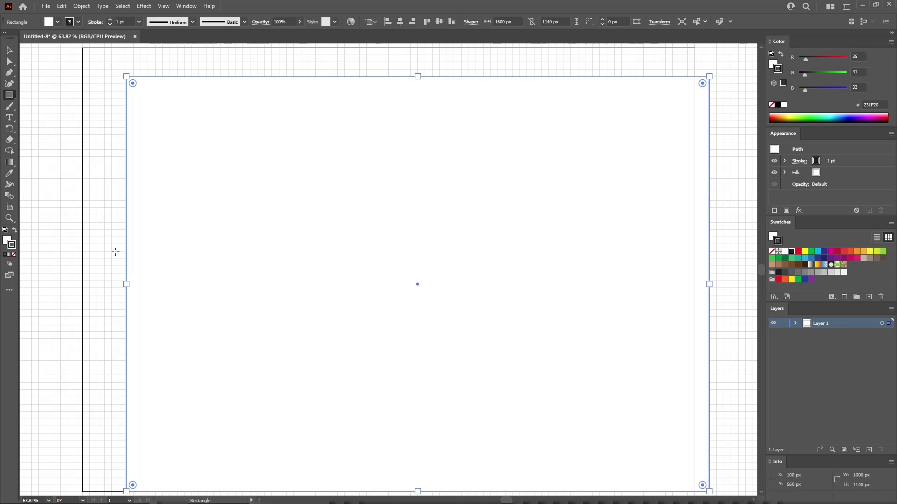
- Remove the rectangle's stroke and fill it with the yellow swatch (FFDE17)
click(13, 254)
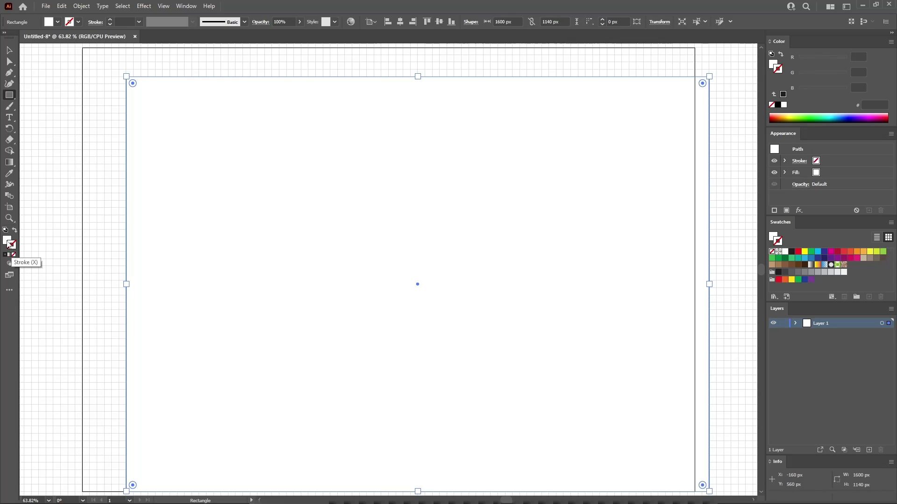
click(6, 240)
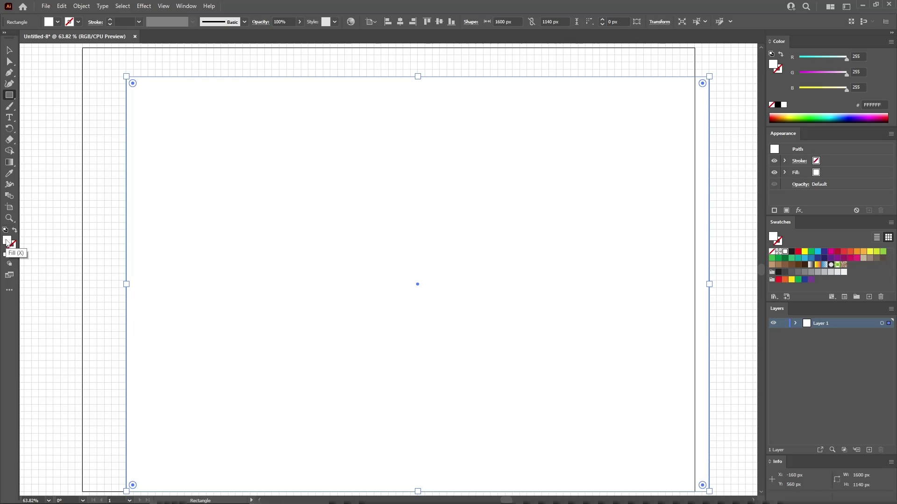
click(791, 279)
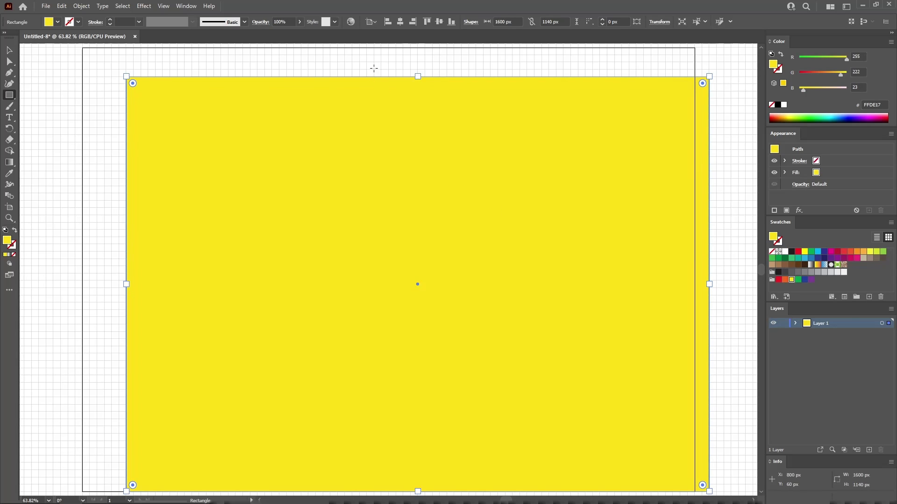
- Center the yellow rectangle horizontally and vertically on the artboard using Align to Artboard
click(375, 22)
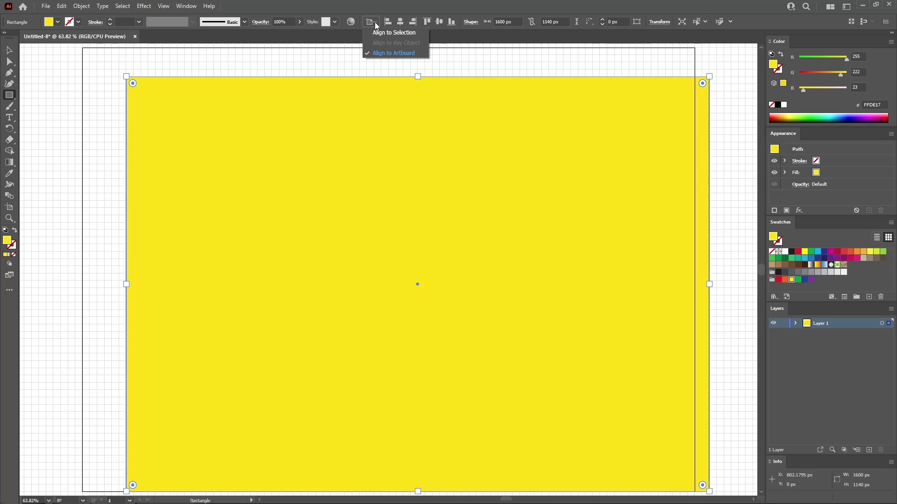
click(390, 53)
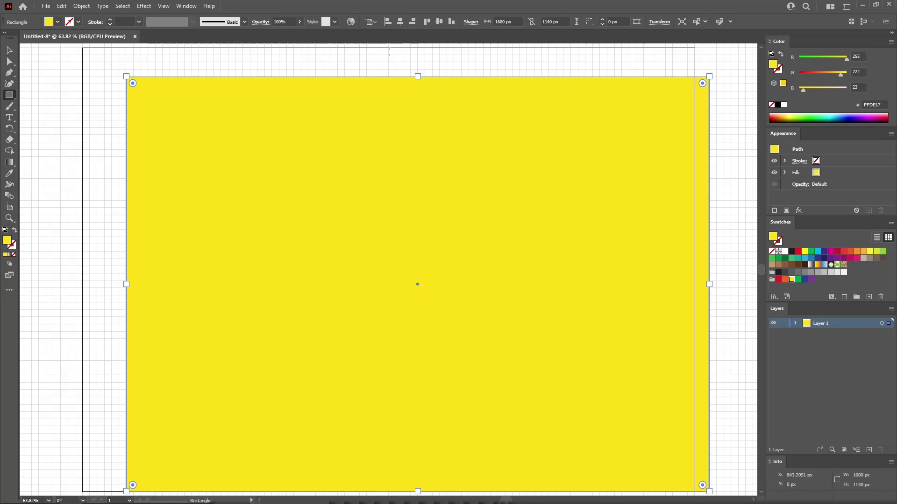
click(400, 22)
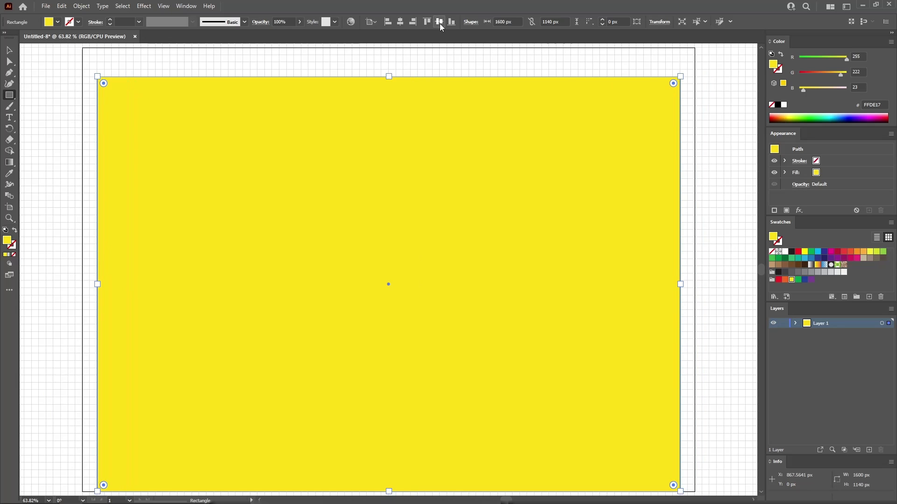
click(439, 22)
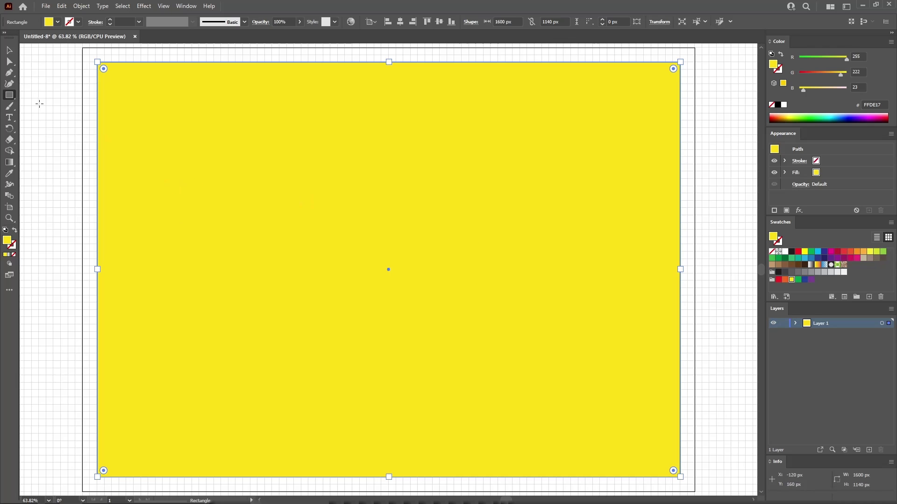
- Switch from the Basic to the Advanced set of tools
right_click(10, 96)
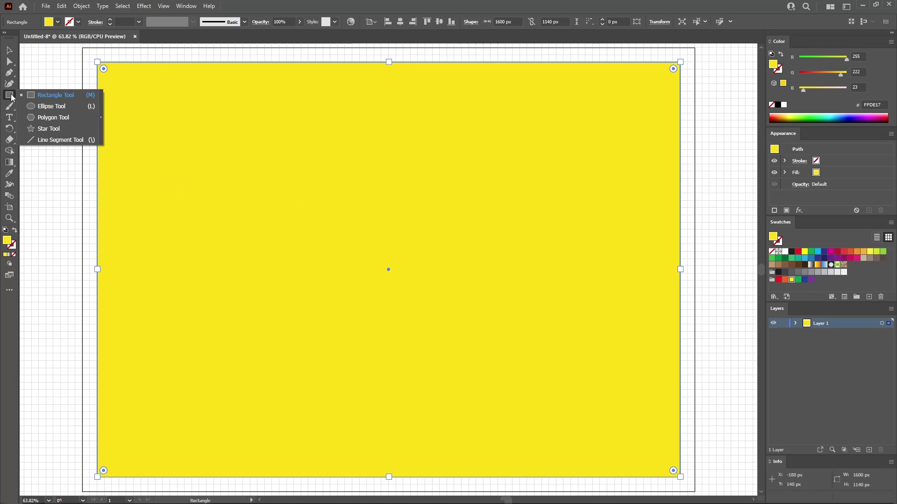
click(46, 94)
click(186, 6)
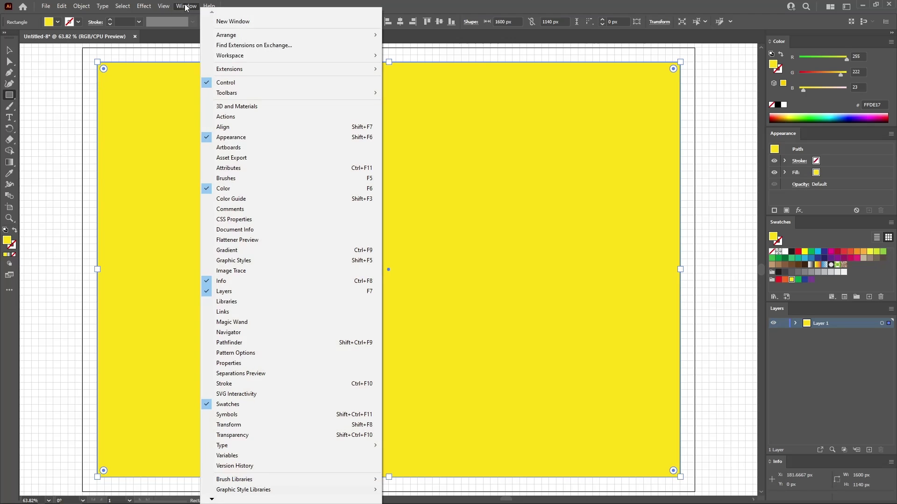
mouse_move(229, 94)
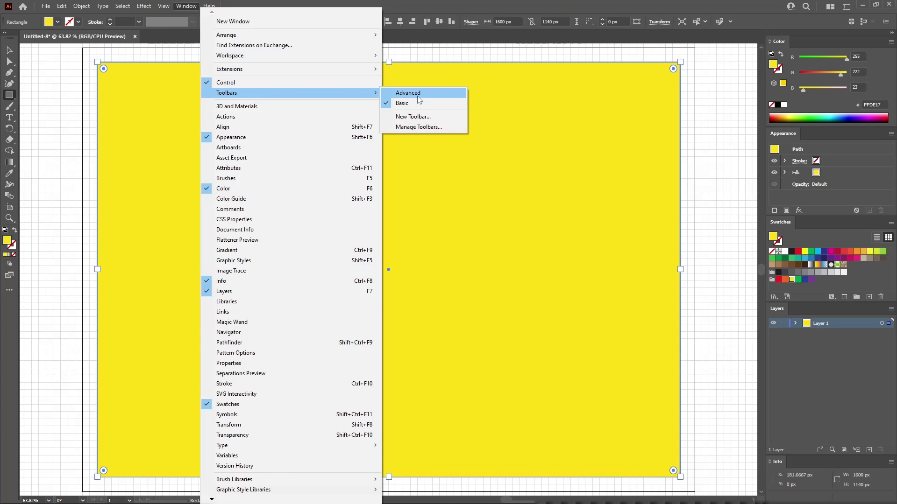
click(410, 96)
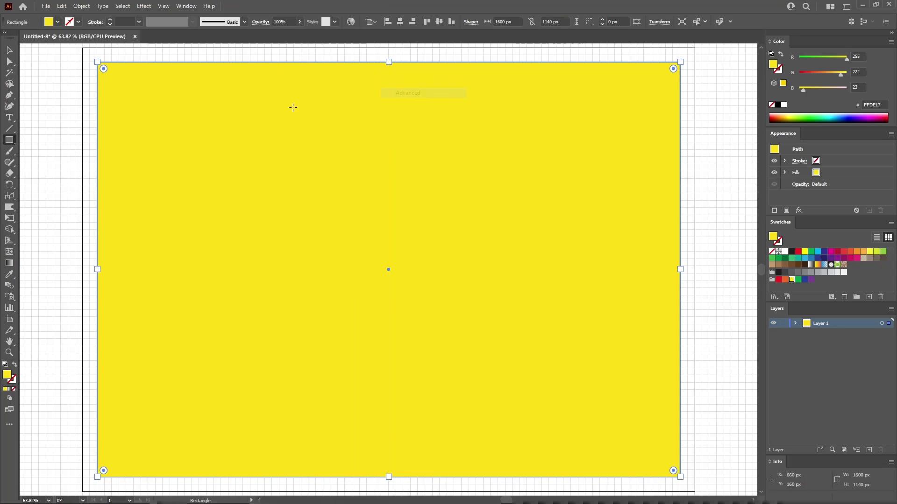
- Create a rectangular grid 1600 px wide and 1140 px high with 0 horizontal dividers and 19 vertical dividers
click(8, 128)
click(41, 162)
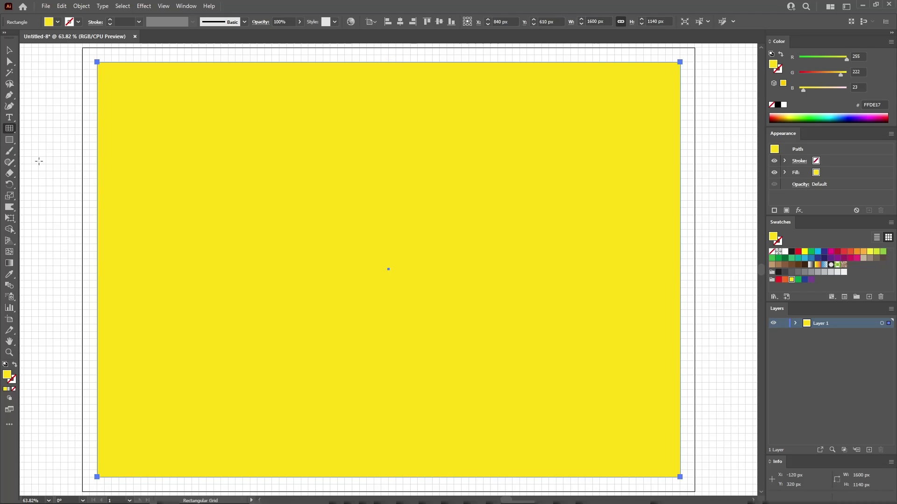
click(279, 188)
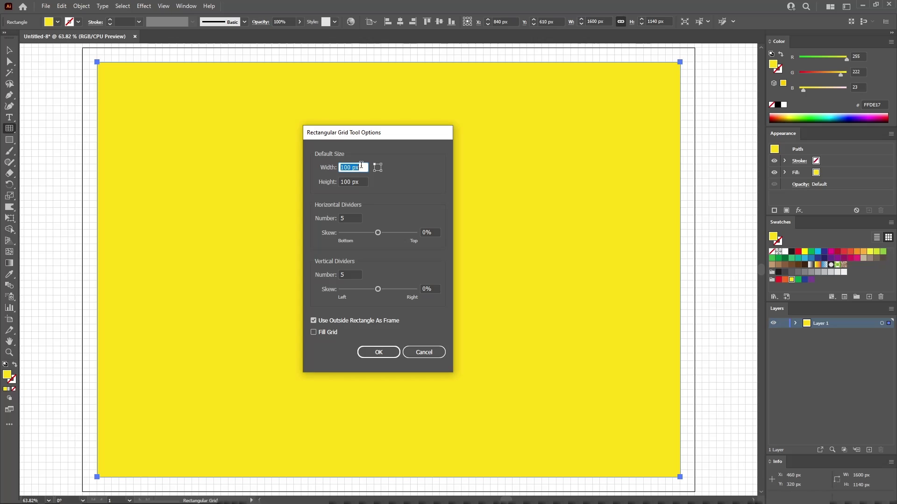
text(66)
text(00)
key(Tab)
text(11)
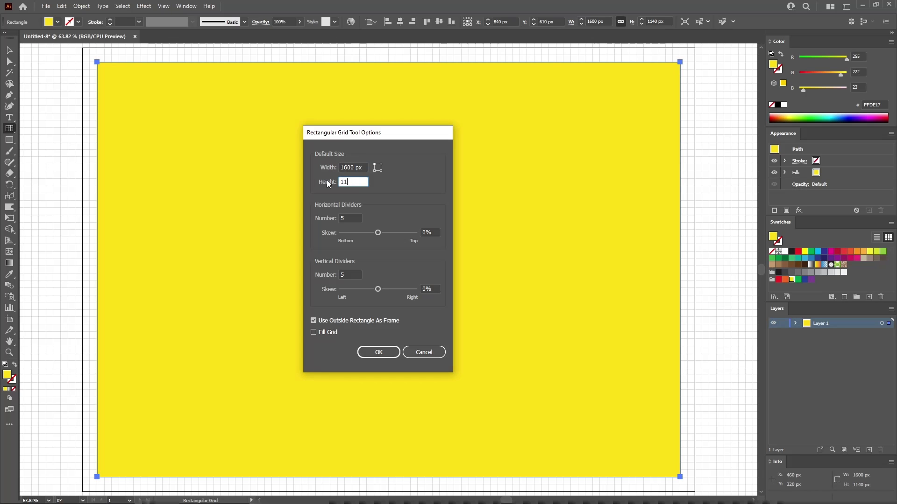
text(40)
key(Tab)
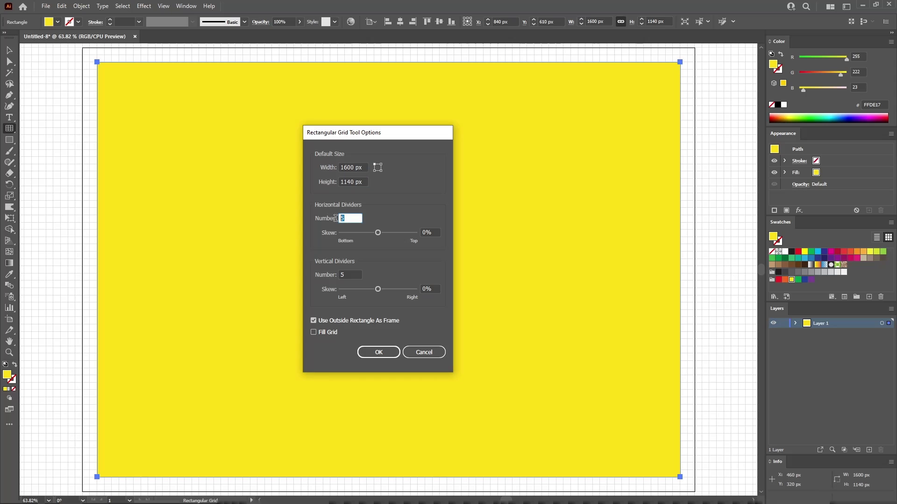
text(0)
click(347, 274)
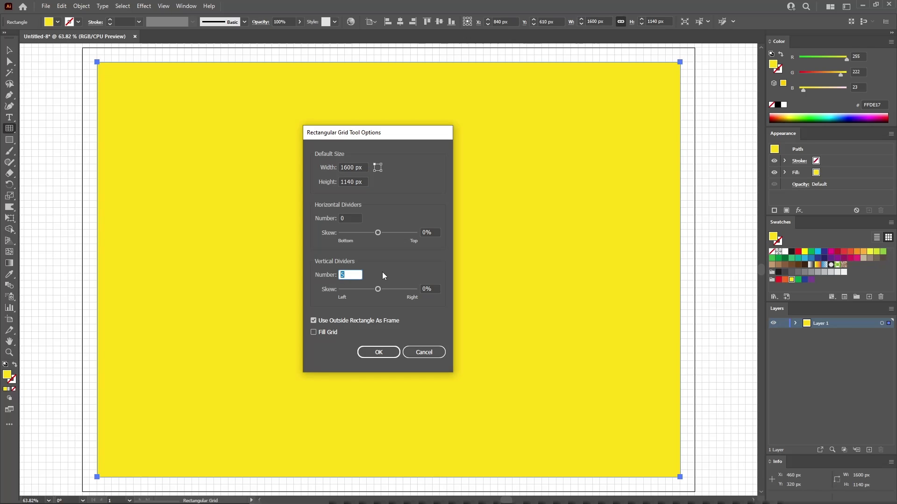
text(19)
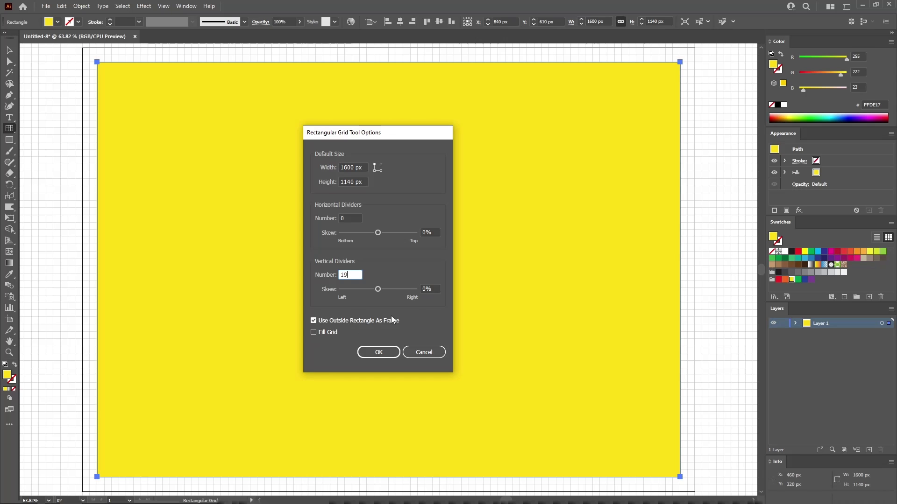
click(384, 351)
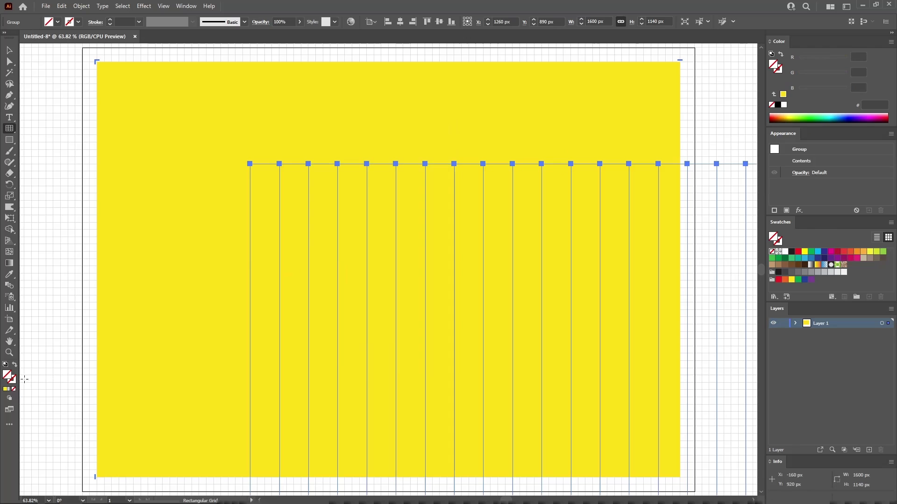
- Give the grid a black stroke and center it horizontally and vertically on the artboard
click(791, 253)
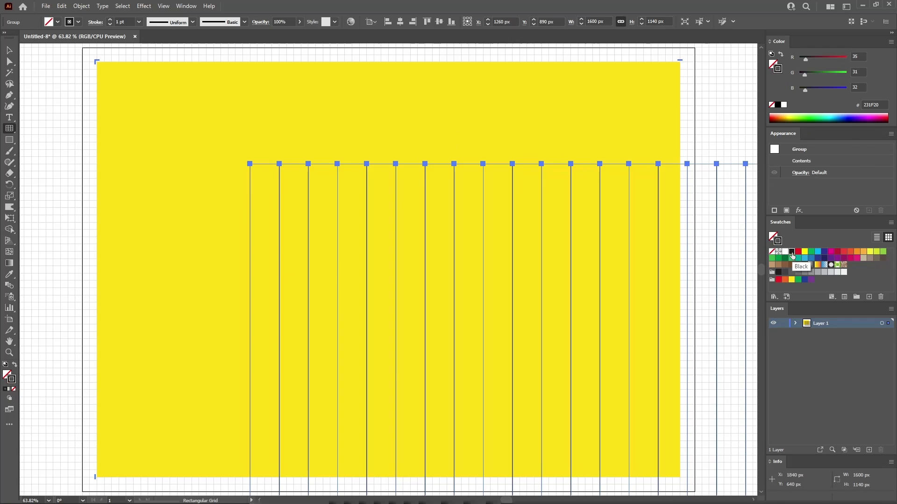
click(400, 22)
click(439, 21)
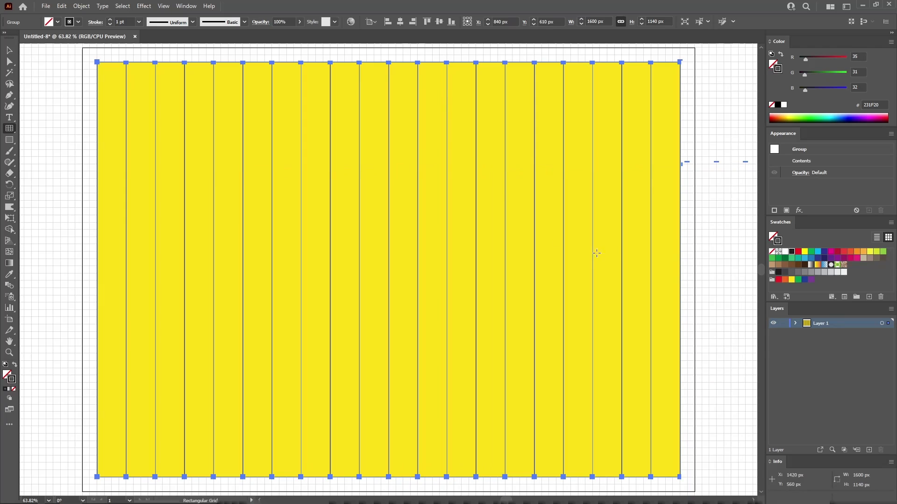
- Lock the grid group within Layer 1 and select the yellow rectangle beneath it
click(794, 323)
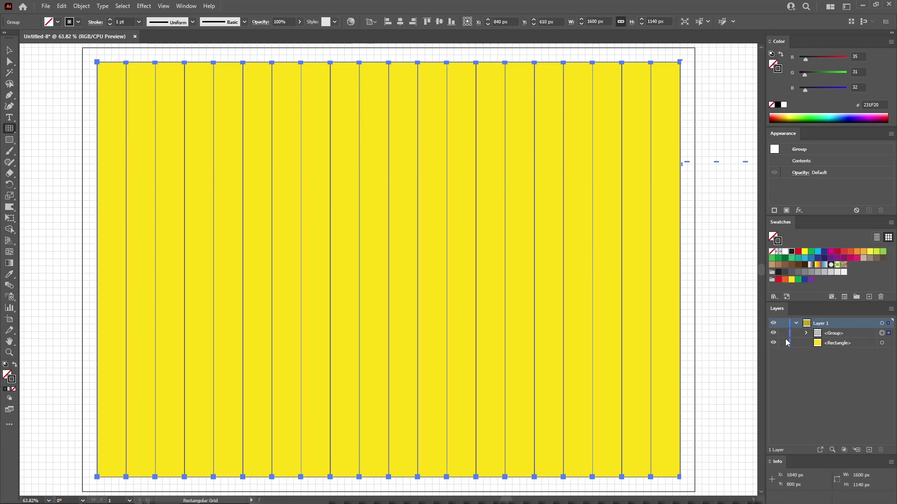
click(783, 333)
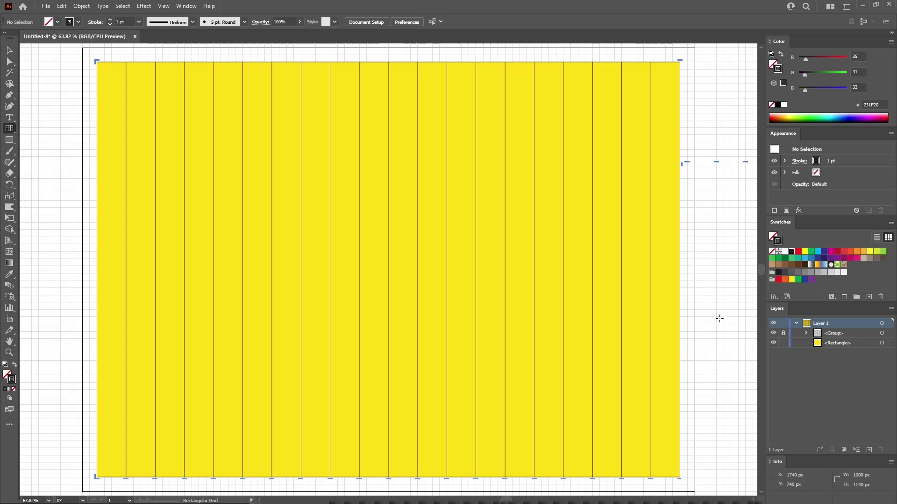
click(881, 343)
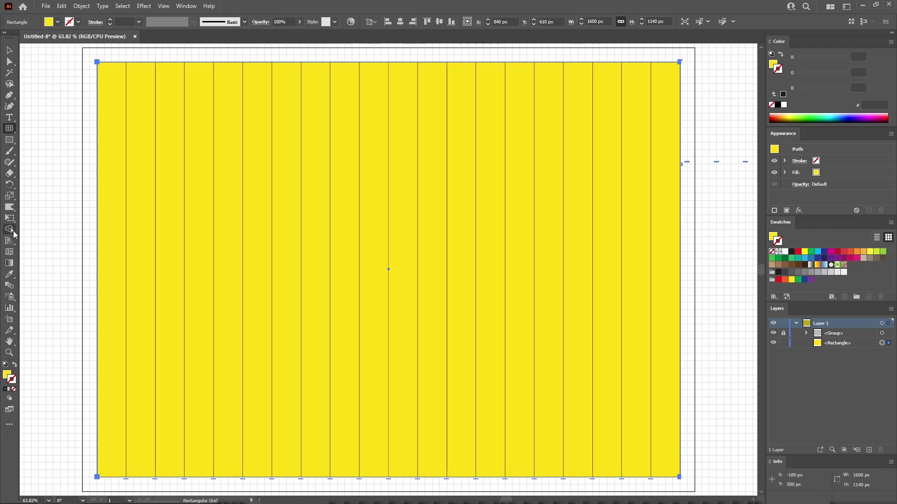
- Add vertical mesh lines to the yellow rectangle with the Mesh Tool, placing one on its top edge at each of the 19 grid dividers
click(11, 252)
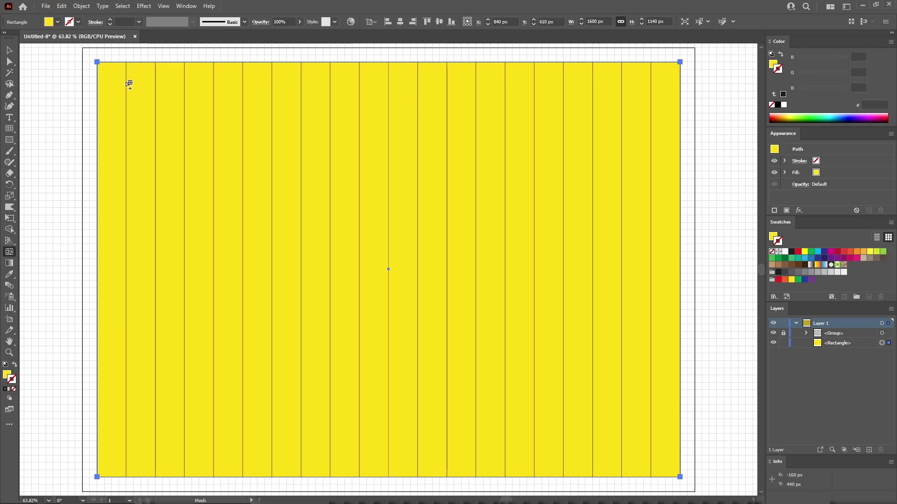
click(127, 62)
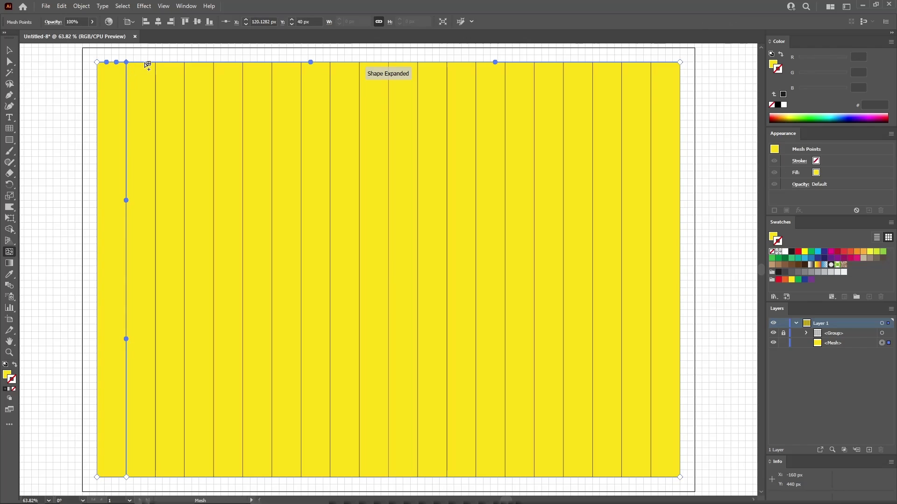
click(155, 62)
click(185, 62)
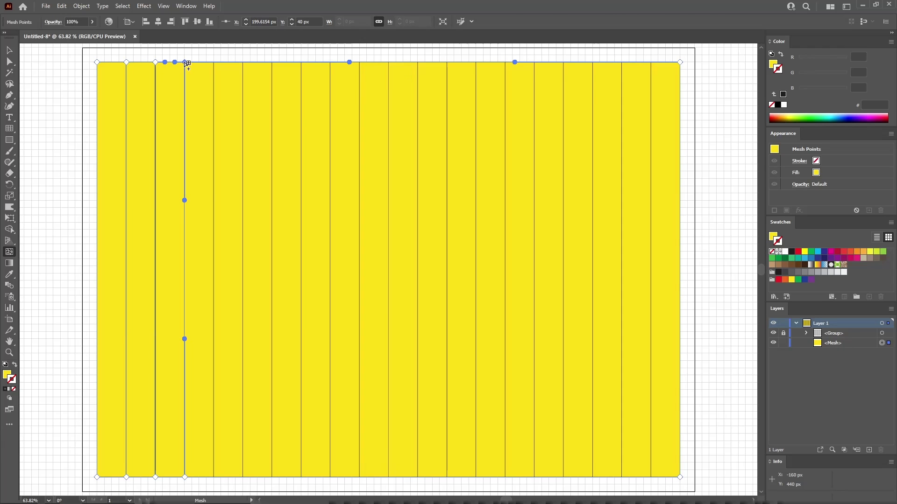
click(214, 63)
click(243, 62)
click(273, 62)
click(301, 62)
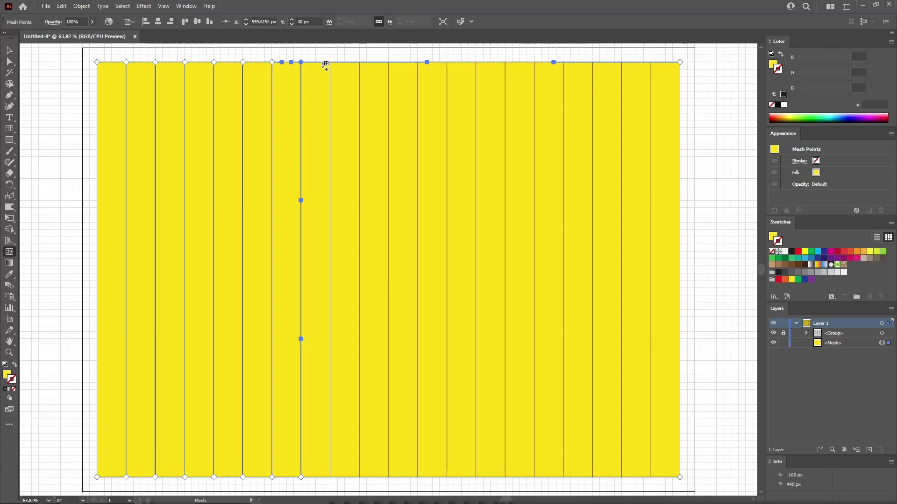
click(330, 62)
click(359, 62)
click(389, 62)
click(418, 62)
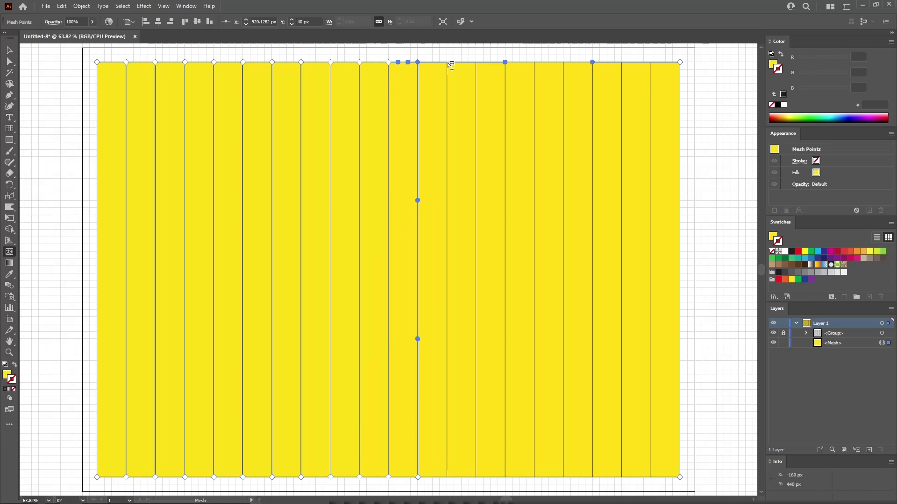
click(447, 62)
click(477, 62)
click(505, 62)
click(535, 62)
click(563, 62)
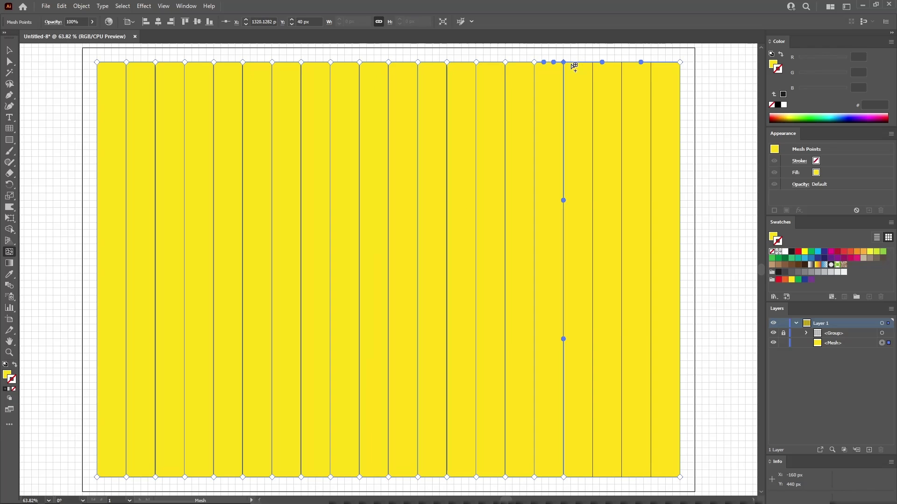
click(592, 63)
ctrl+click(629, 56)
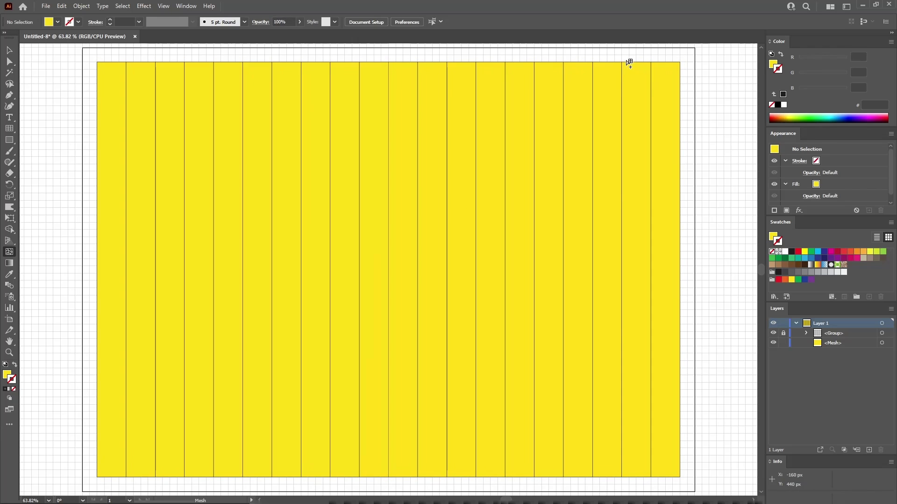
click(622, 62)
click(651, 62)
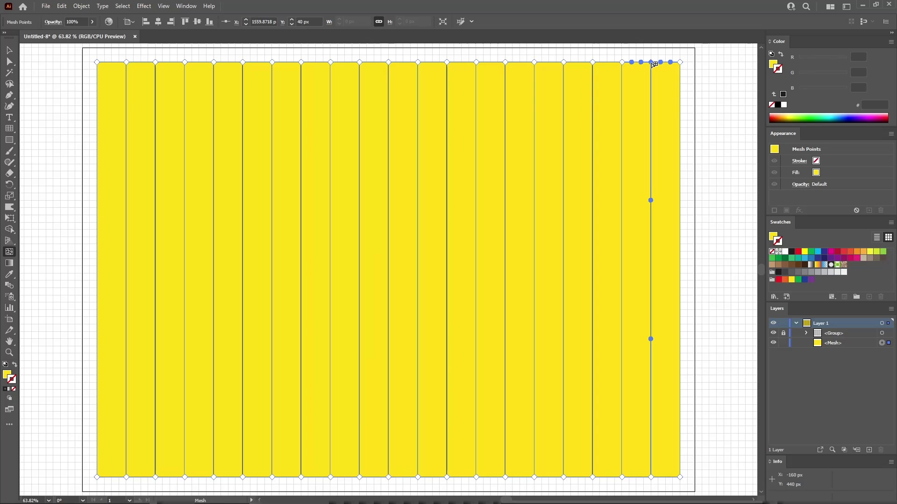
- Deselect the mesh and collapse the Stroke and Fill entries of its appearance
key(ctrl)
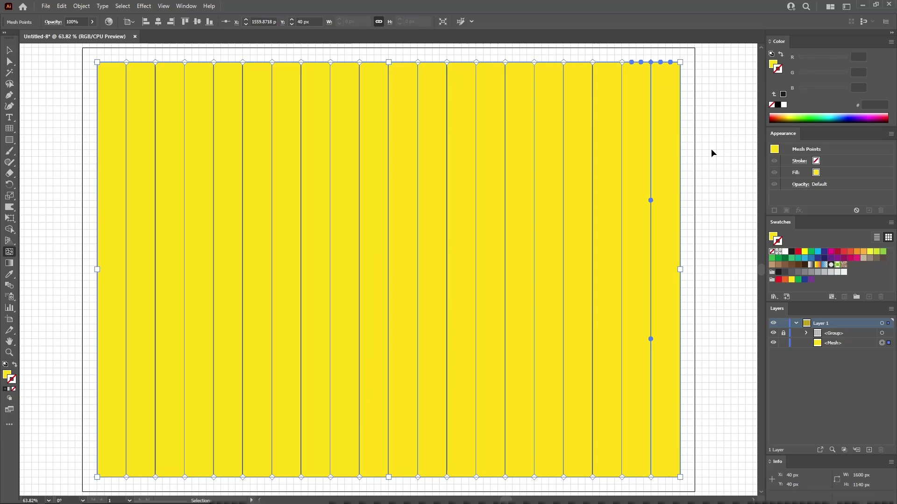
ctrl+click(712, 149)
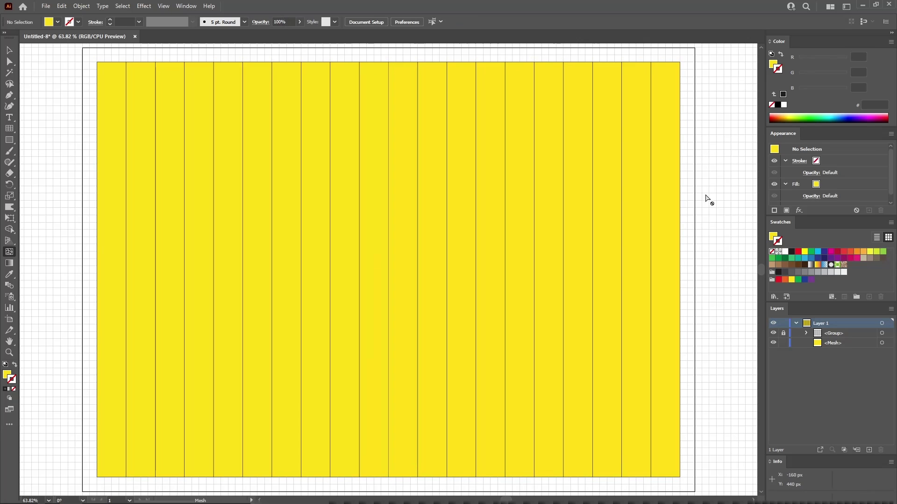
click(785, 161)
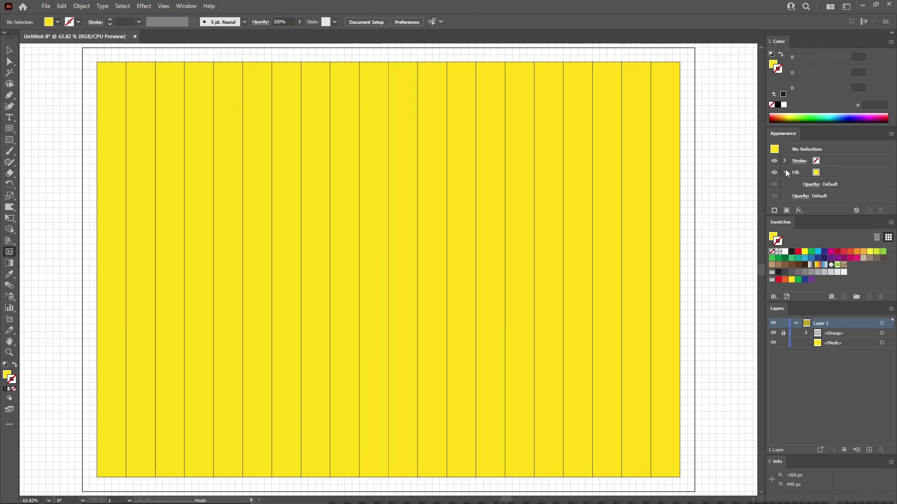
click(785, 171)
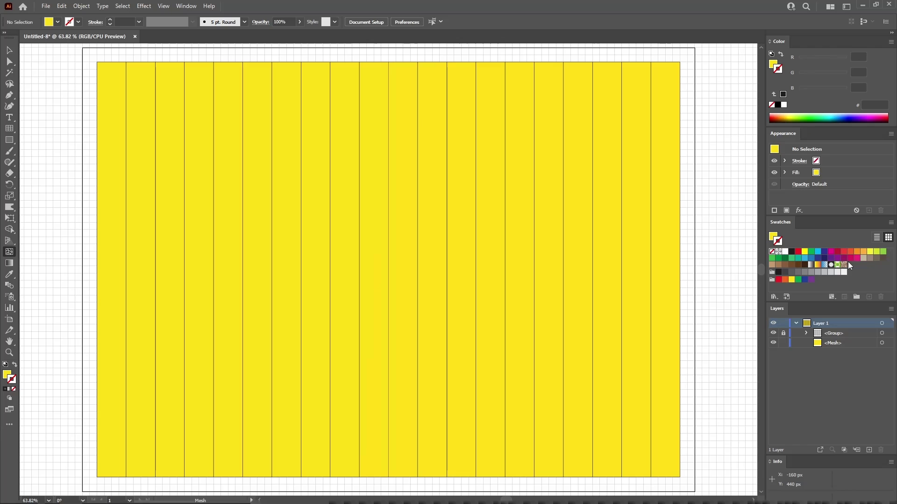
- Create a dark process color swatch with R=35, G=31, B=32 and move it out of the color group to the end of the pattern swatches
click(773, 66)
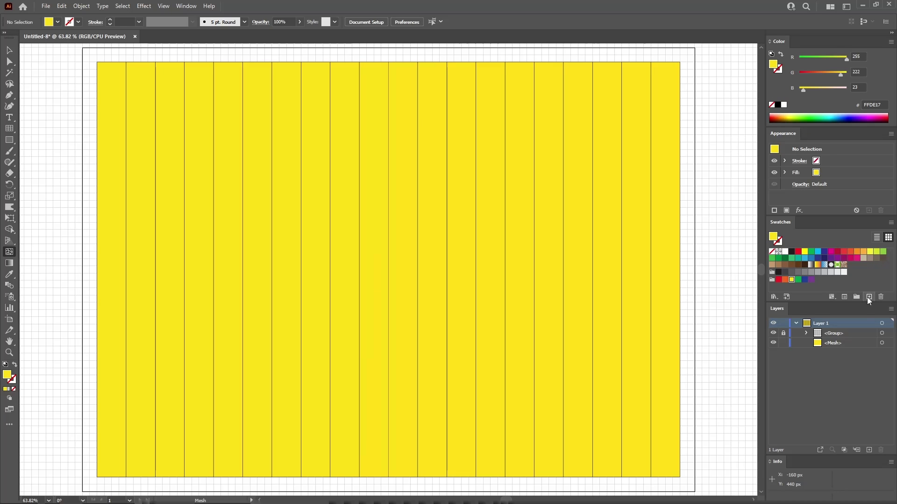
click(869, 297)
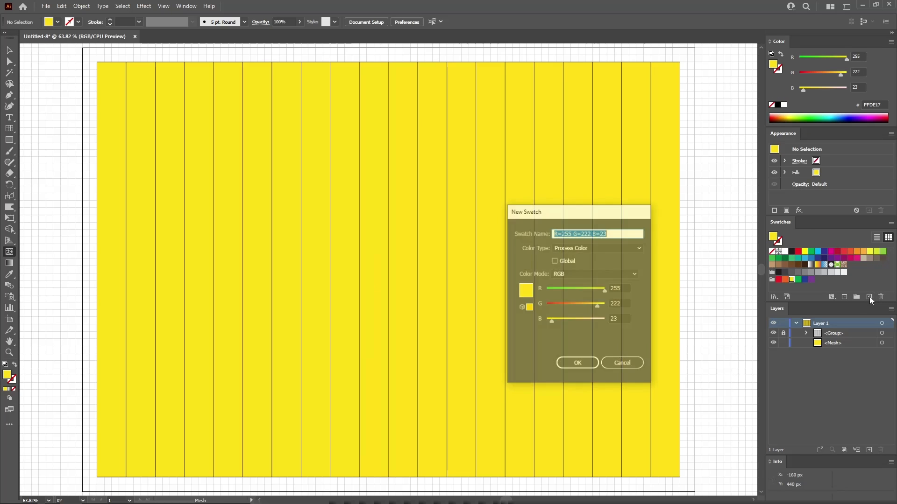
double_click(628, 289)
text(35)
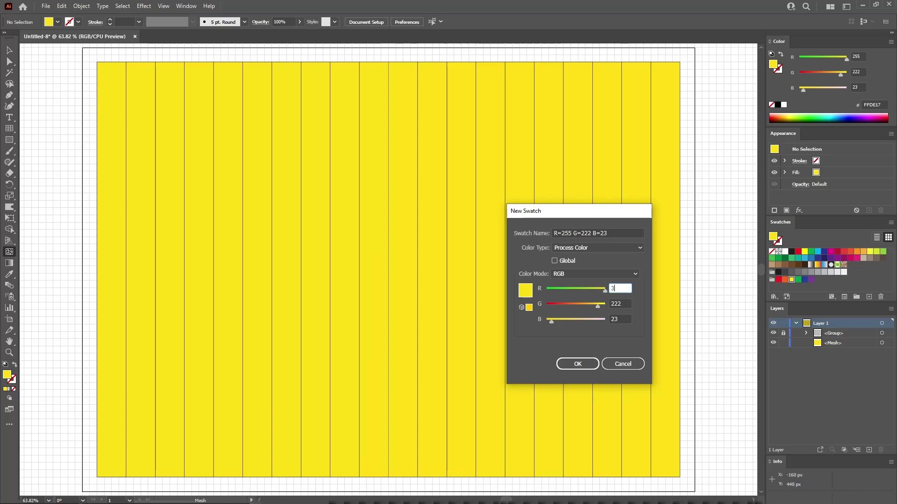
key(Tab)
text(31)
key(Tab)
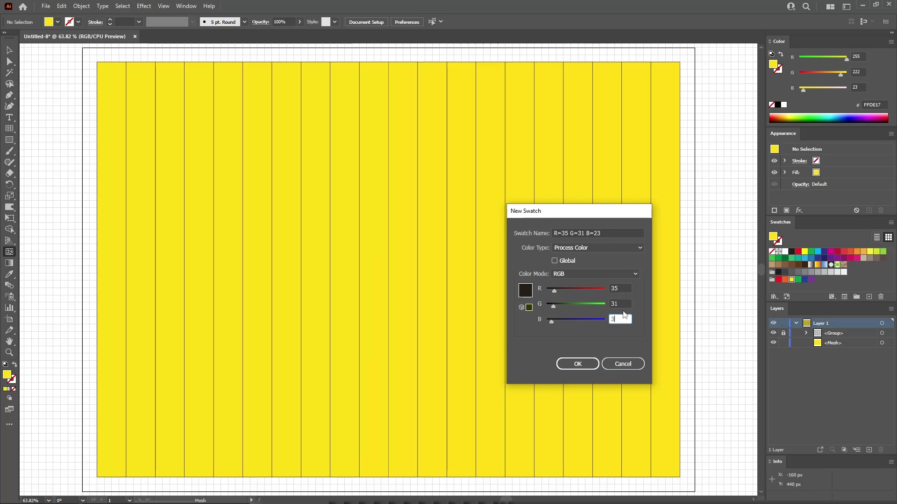
click(577, 364)
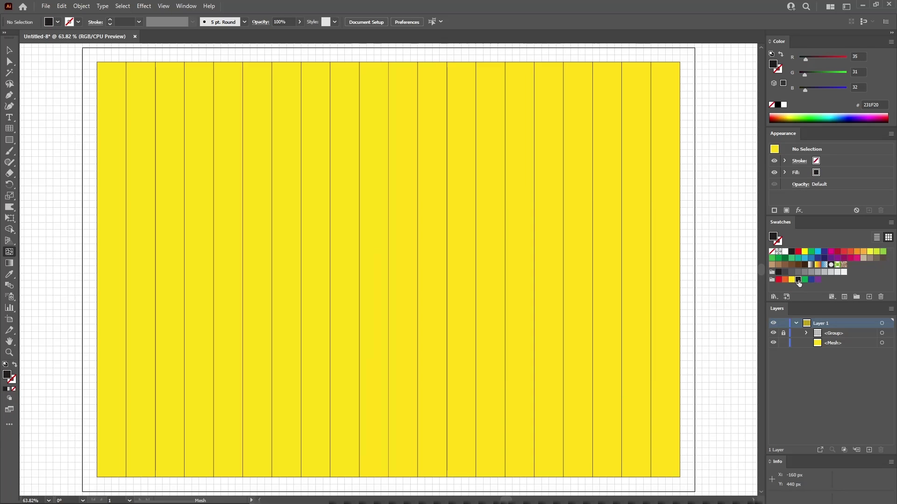
drag(825, 279, 850, 264)
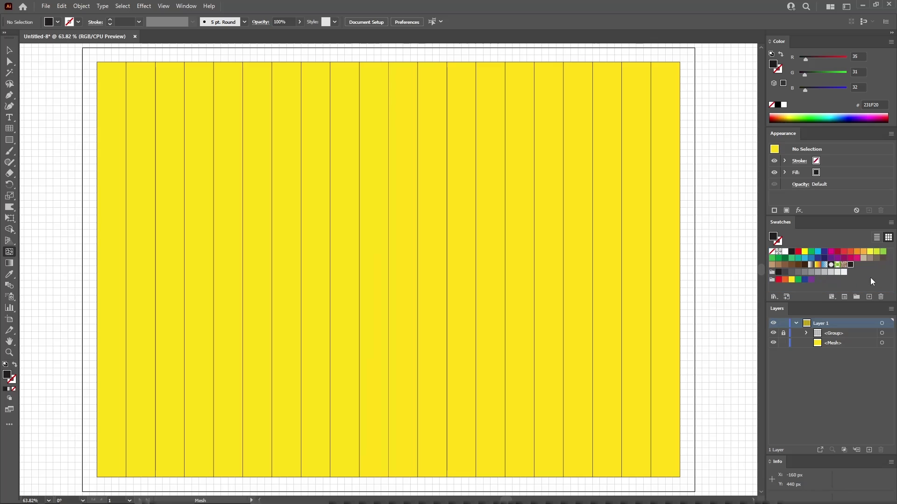
- Create a gray process color swatch with R=93, G=94, B=97
click(868, 297)
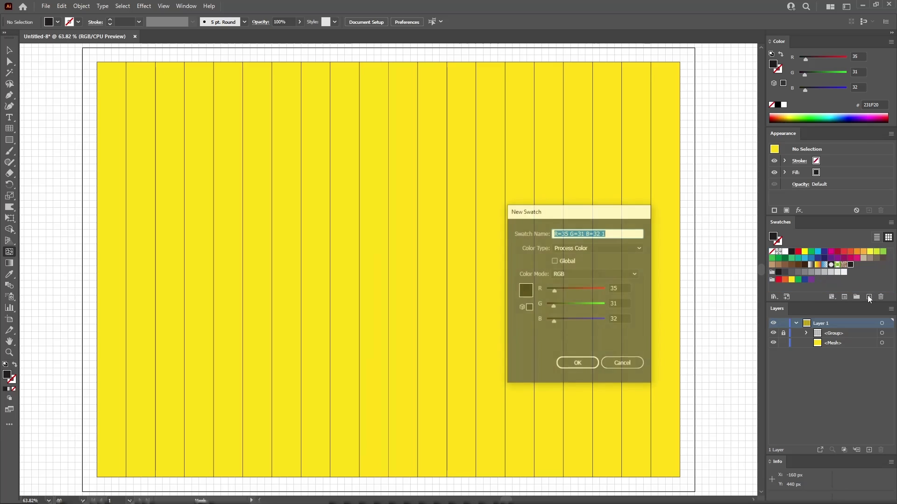
click(624, 288)
text(93)
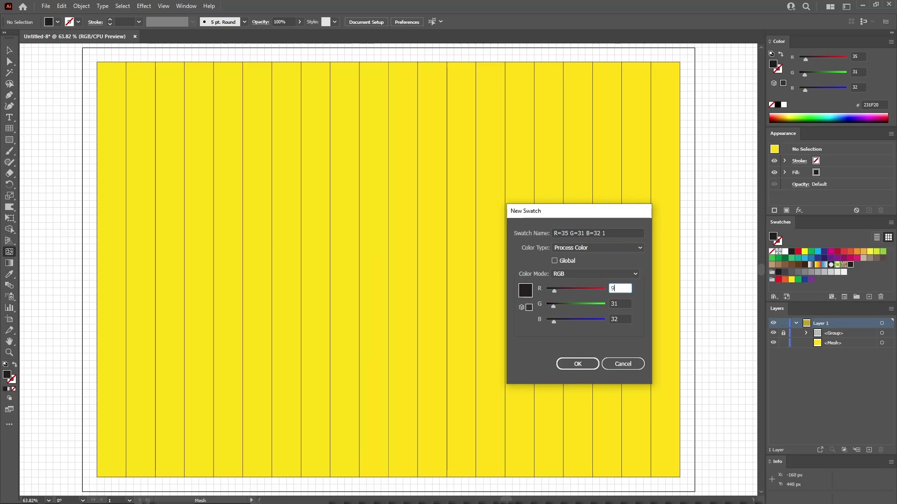
key(Tab)
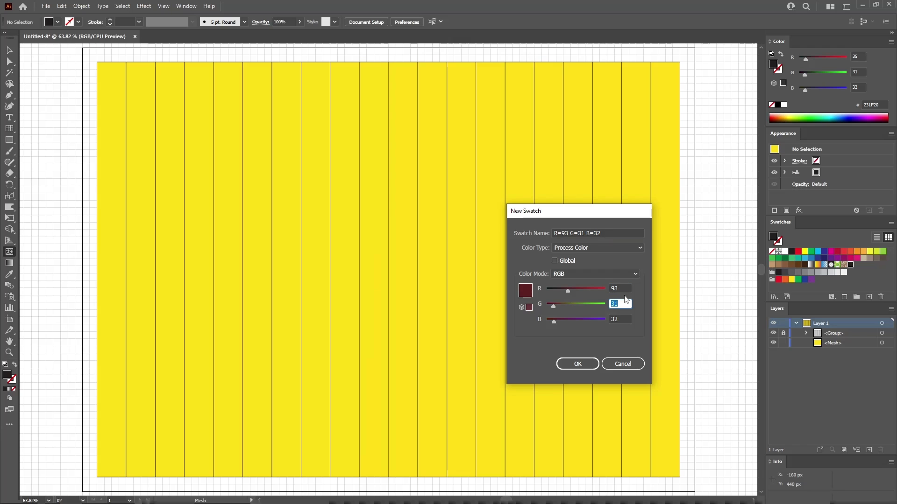
text(94)
key(Tab)
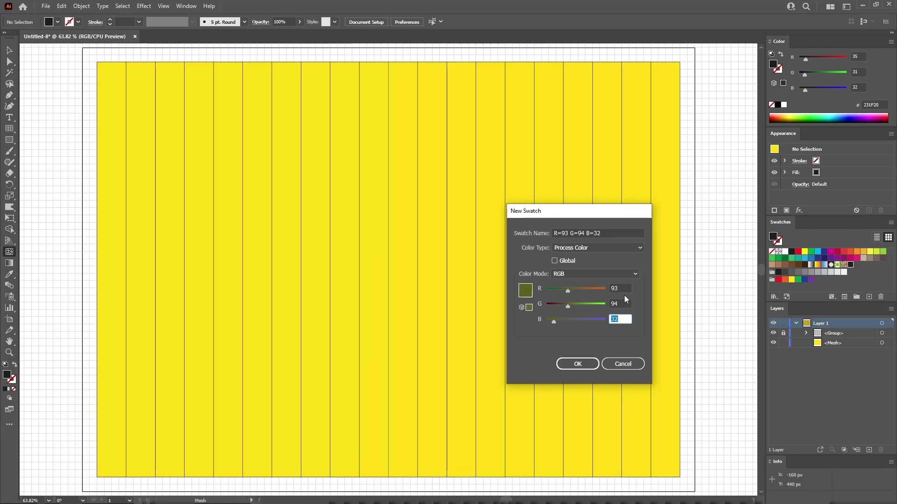
text(97)
key(Return)
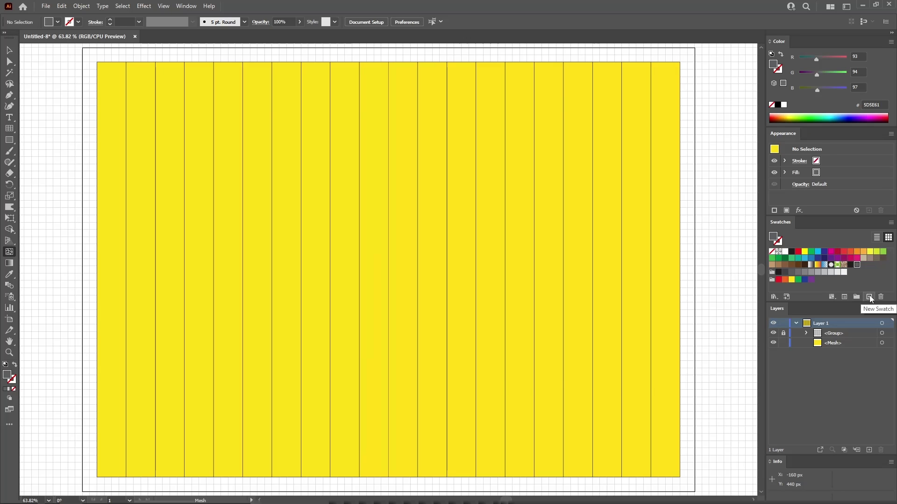
- Create a light gray process color swatch with R=163, G=165, B=168
click(868, 296)
double_click(627, 288)
text(1)
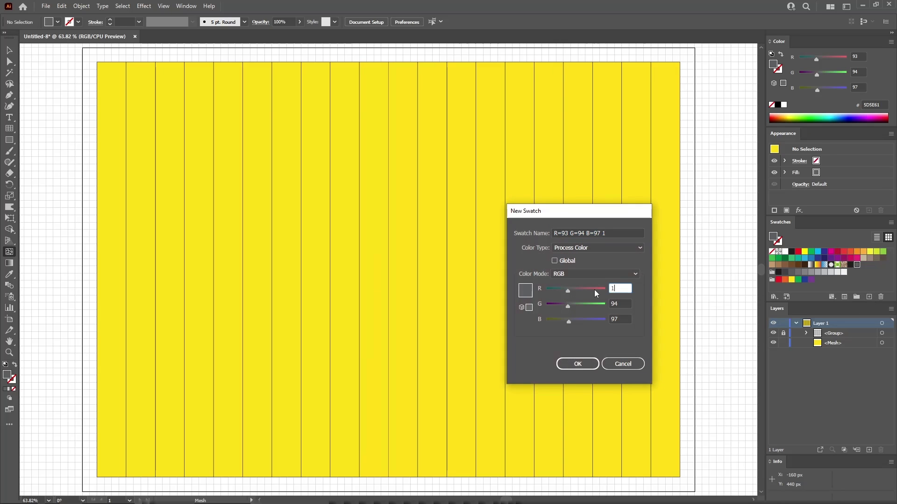
text(63)
key(Tab)
text(165)
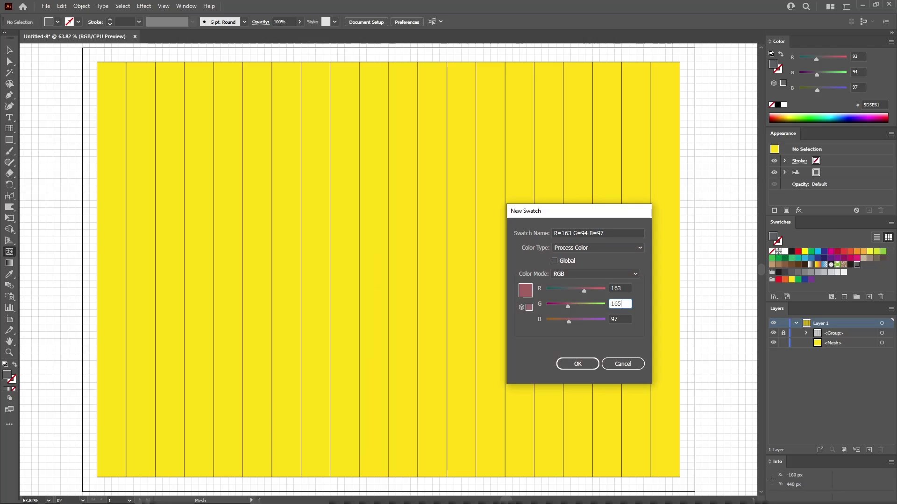
key(Tab)
text(168)
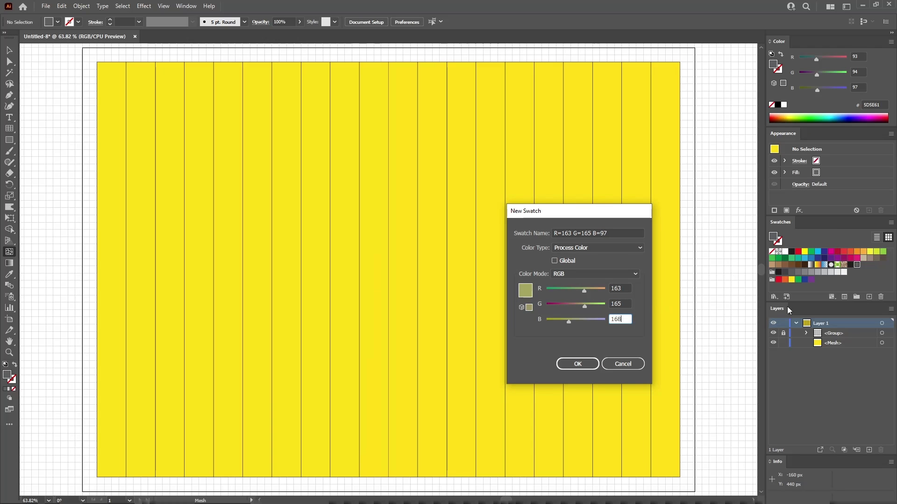
key(Return)
- Create a bluish gray process color swatch with R=125, G=133, B=137
click(869, 297)
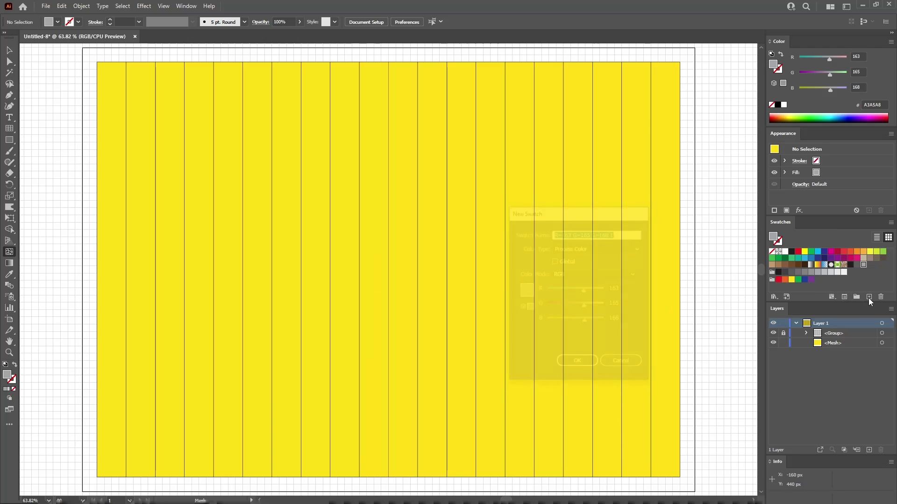
double_click(626, 289)
text(125)
key(Tab)
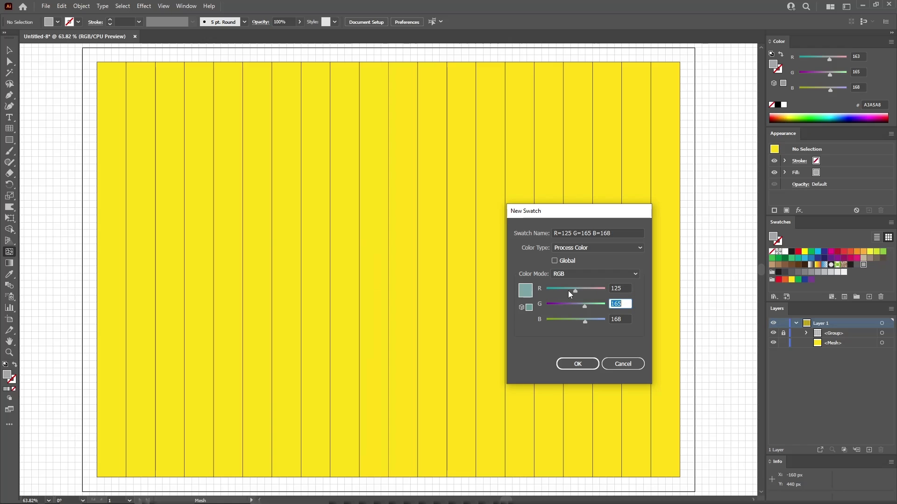
text(133)
key(Tab)
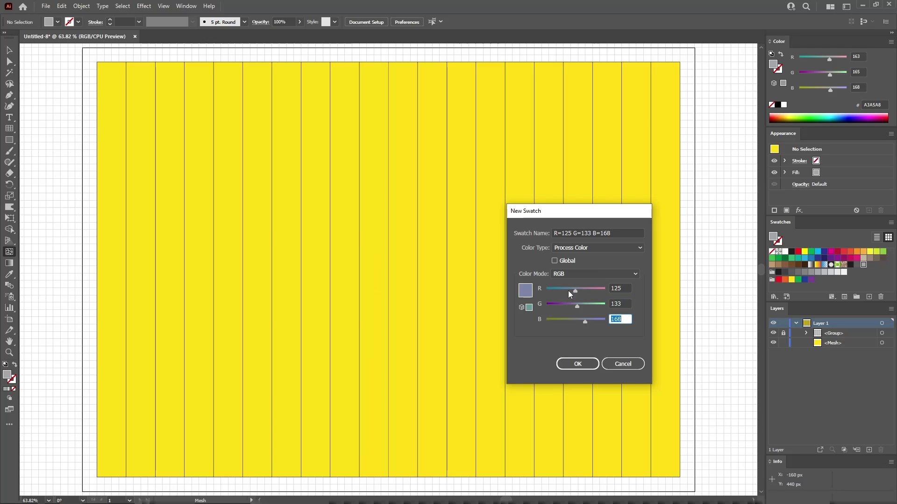
text(173)
click(577, 364)
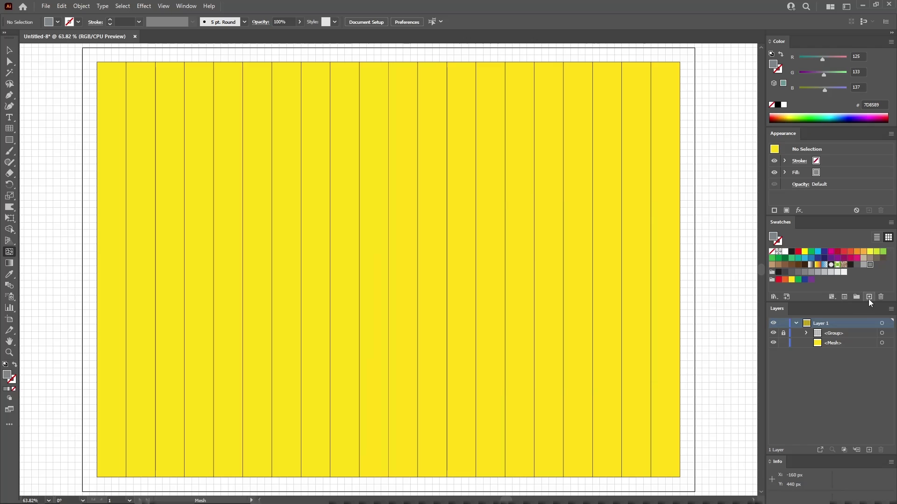
- Create a near-white gray process color swatch with R=231, G=232, B=233
click(868, 298)
double_click(621, 289)
text(231)
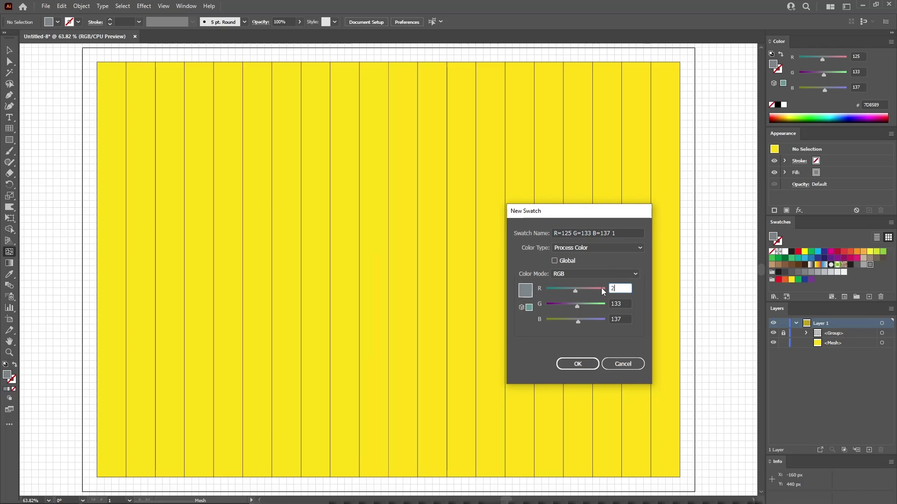
key(Tab)
text(232)
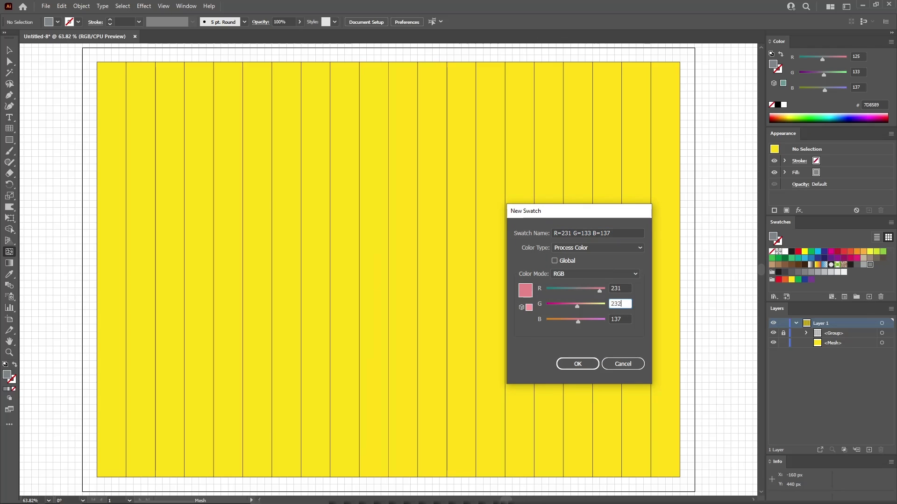
key(Tab)
text(233)
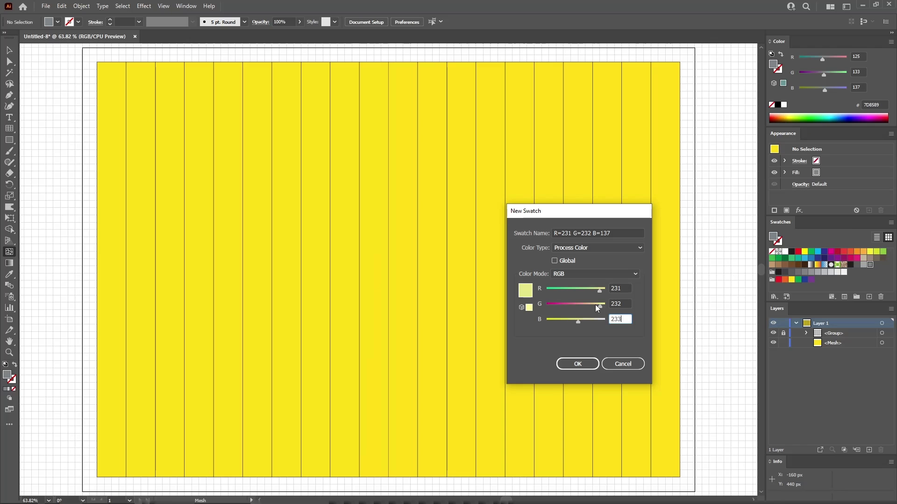
click(586, 362)
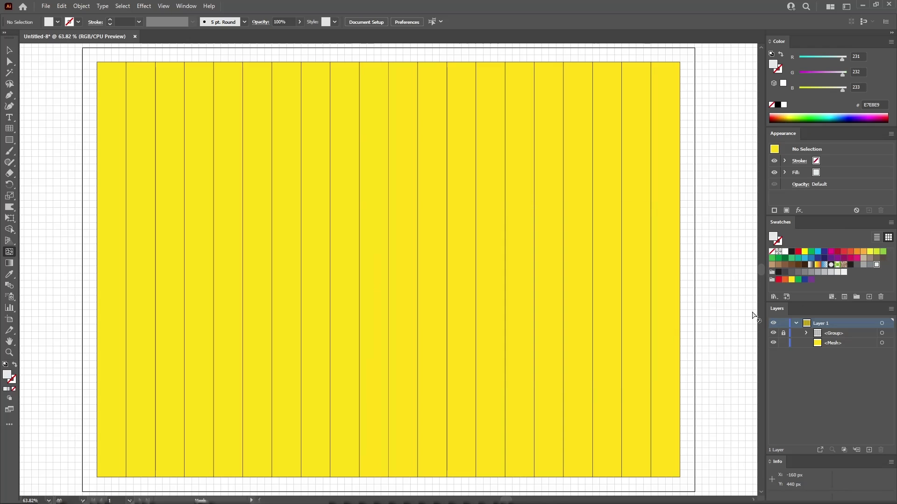
- Create a dark greenish gray process color swatch with R=72, G=86, B=84
click(867, 297)
double_click(624, 289)
text(72)
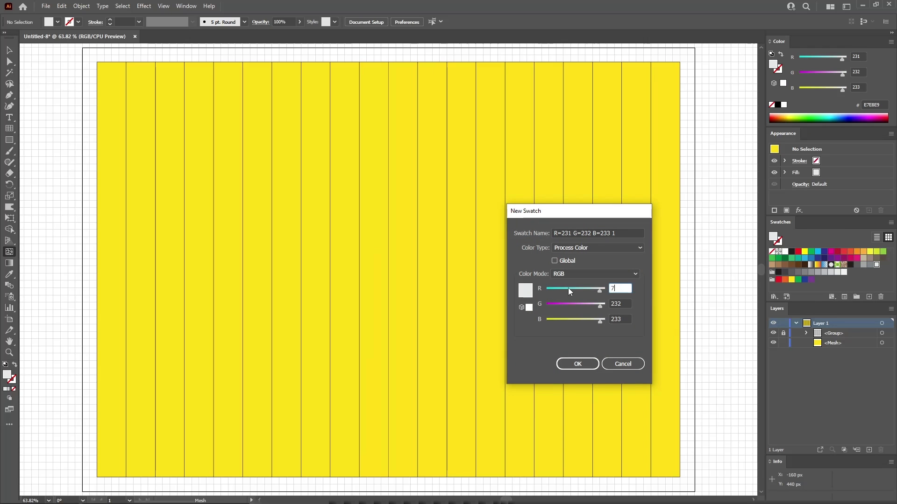
key(Tab)
text(86)
key(Tab)
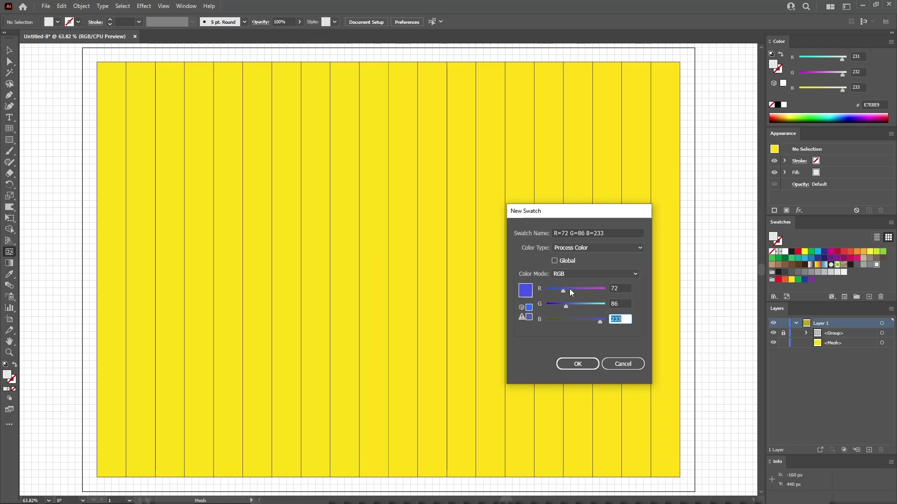
text(84)
click(587, 364)
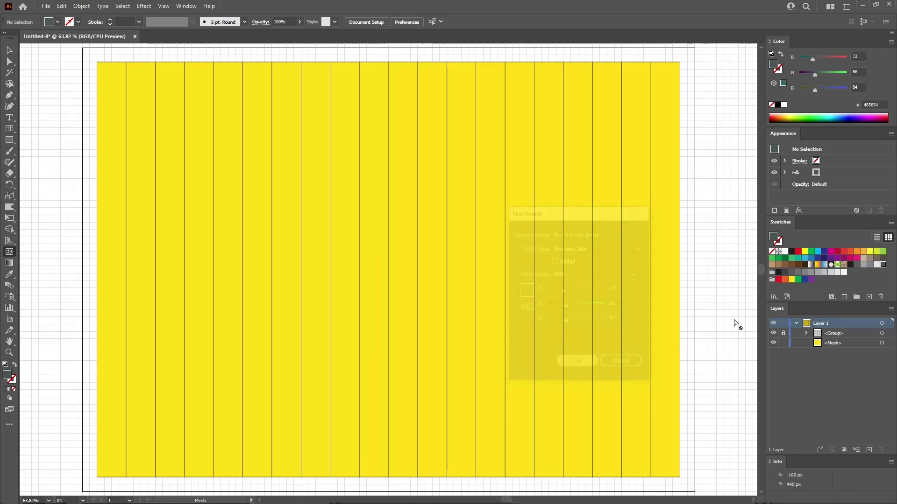
- Create a bright pink process color swatch with R=255, G=110, B=247
click(869, 298)
key(Tab)
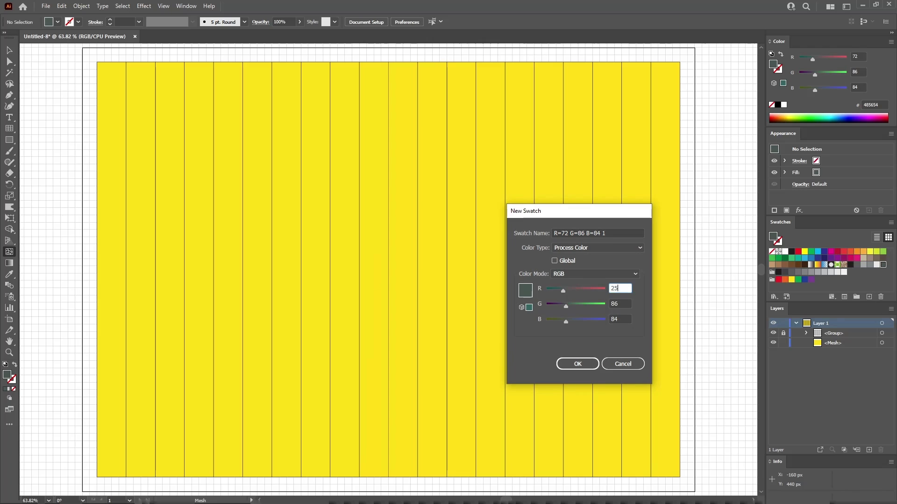
text(255)
key(Tab)
text(110)
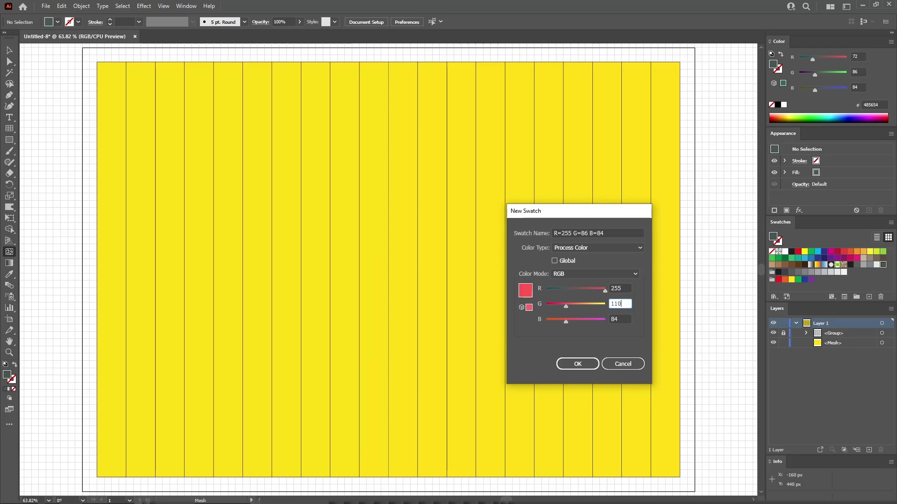
key(Tab)
text(247)
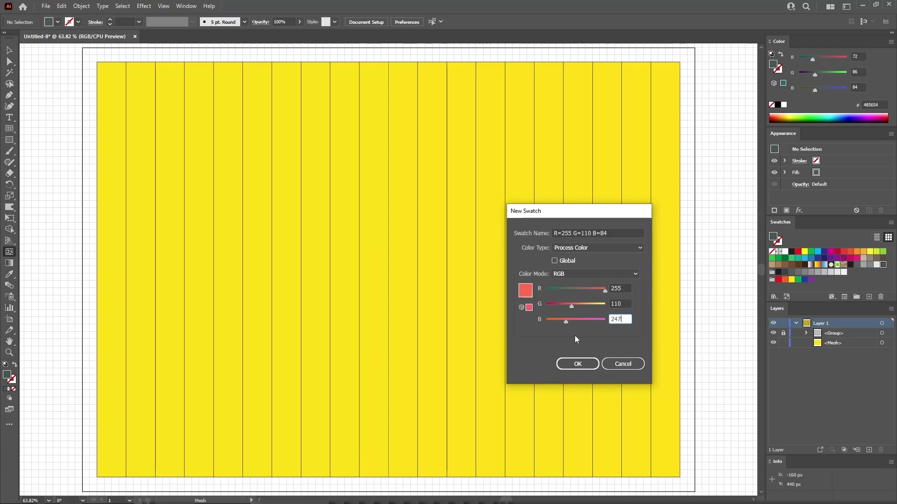
click(571, 360)
- Create a magenta process color swatch with R=222, G=30, B=214
click(868, 296)
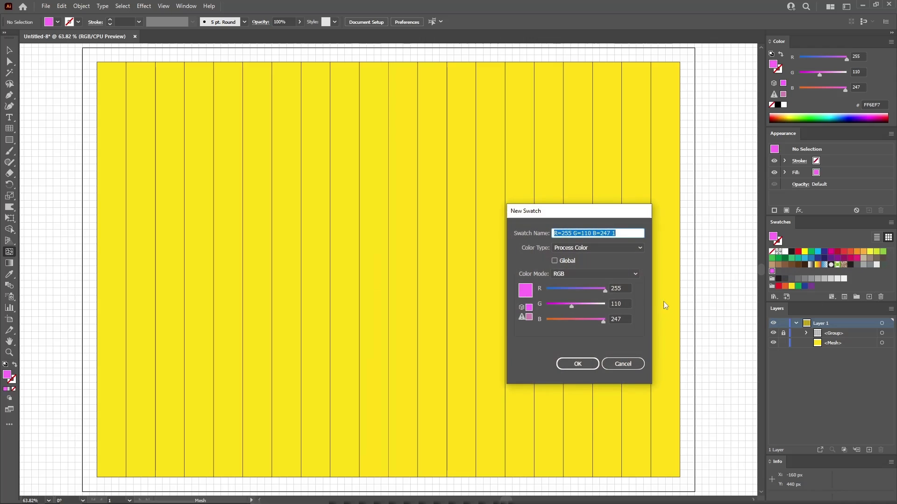
drag(628, 288, 548, 303)
text(222 G=)
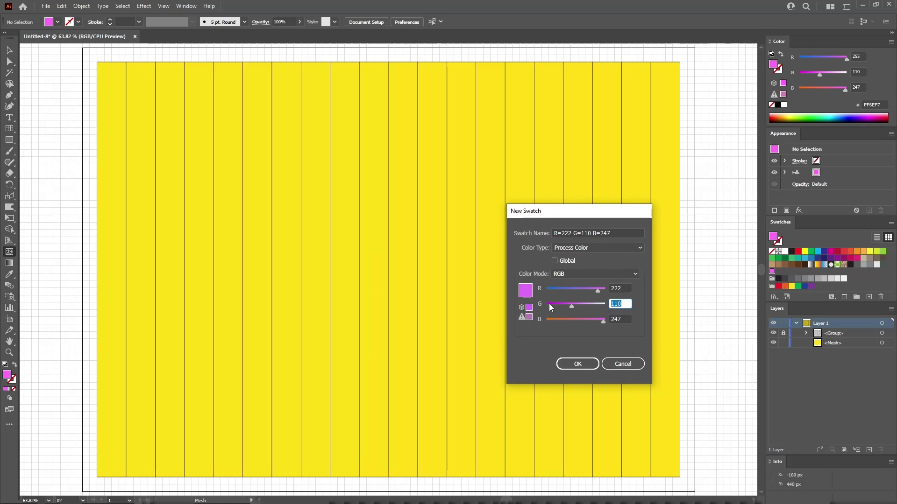
text(30)
key(Tab)
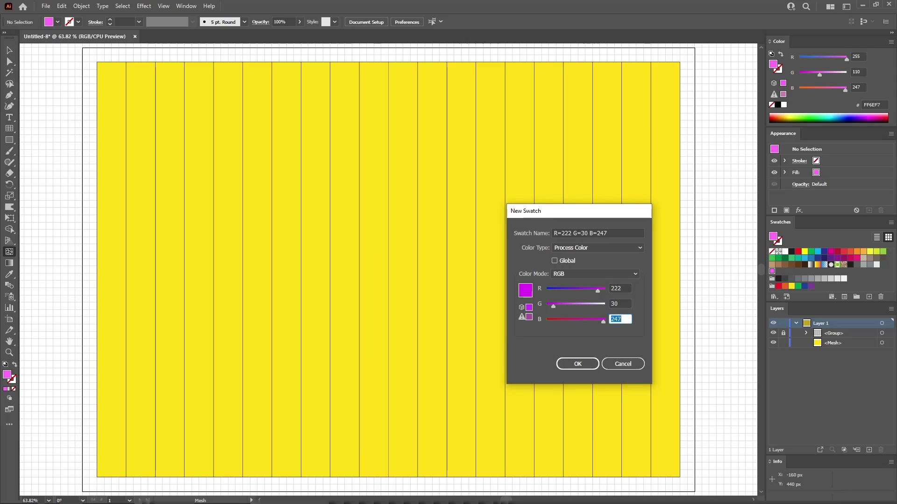
text(214)
click(577, 363)
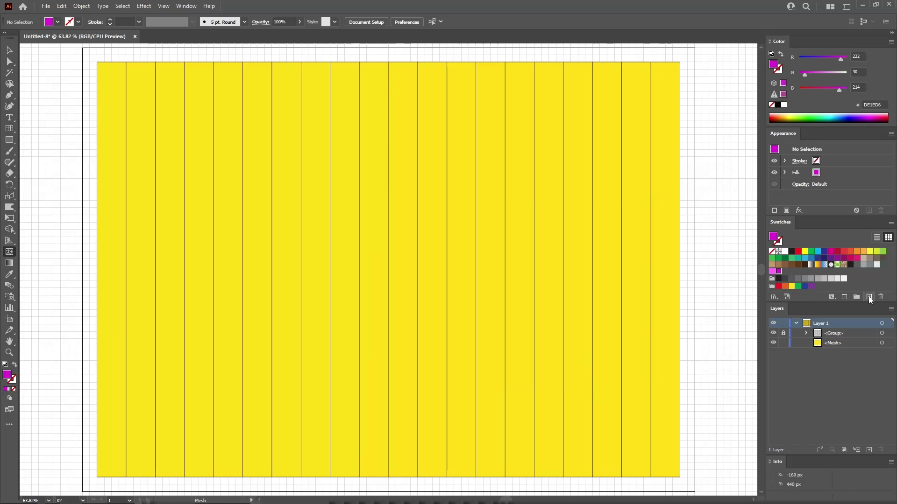
- Create a pinkish red process color swatch with R=243, G=70, B=116
click(868, 296)
drag(625, 288, 575, 286)
text(2)
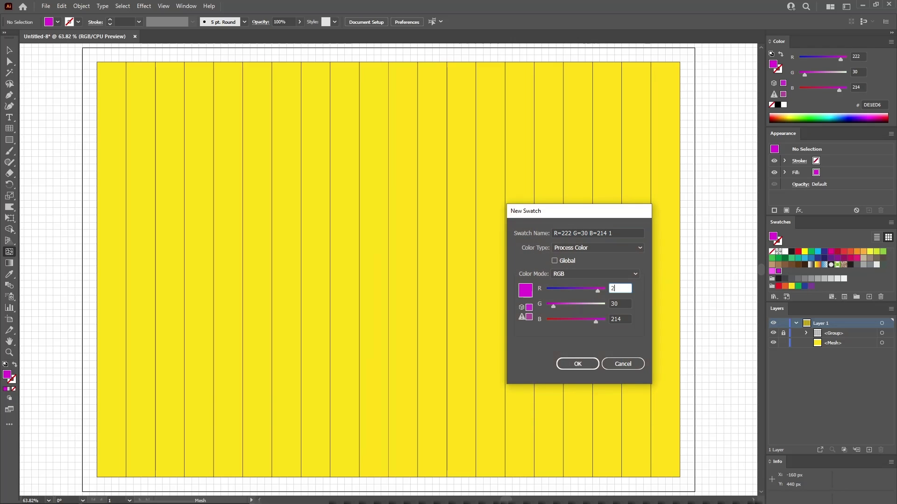
text(43)
key(Tab)
text(70)
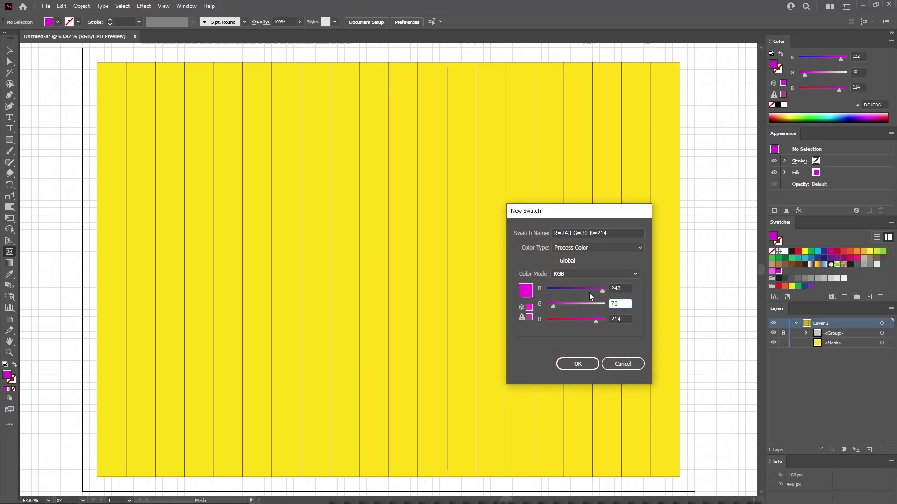
key(Tab)
text(116)
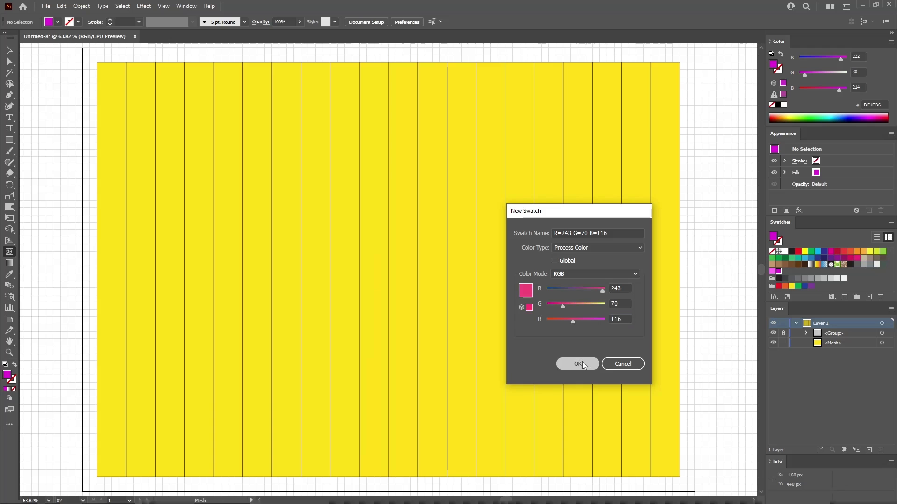
click(582, 361)
- Create an orange process color swatch with R=243, G=140, B=71
click(869, 297)
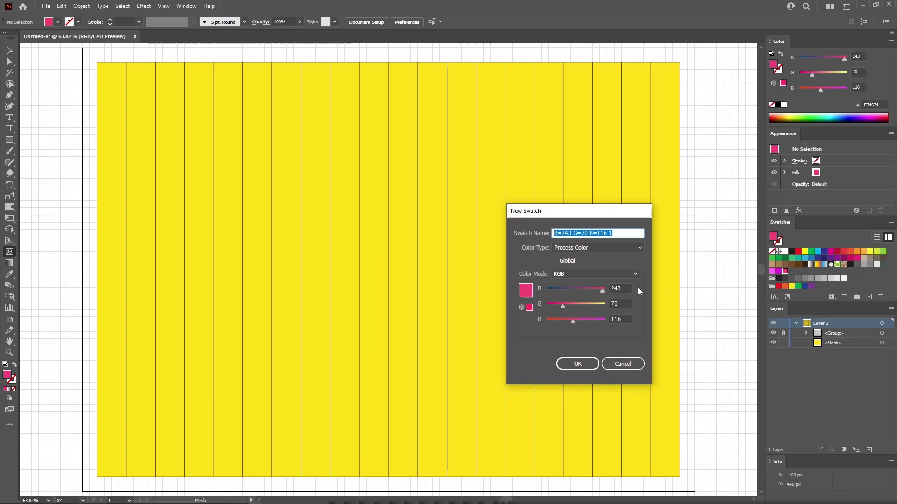
double_click(623, 289)
text(2)
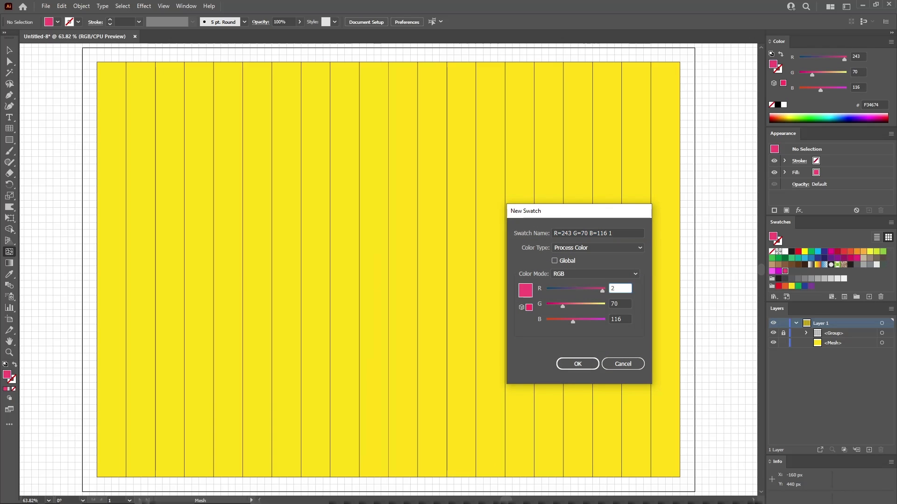
key(Tab)
text(140)
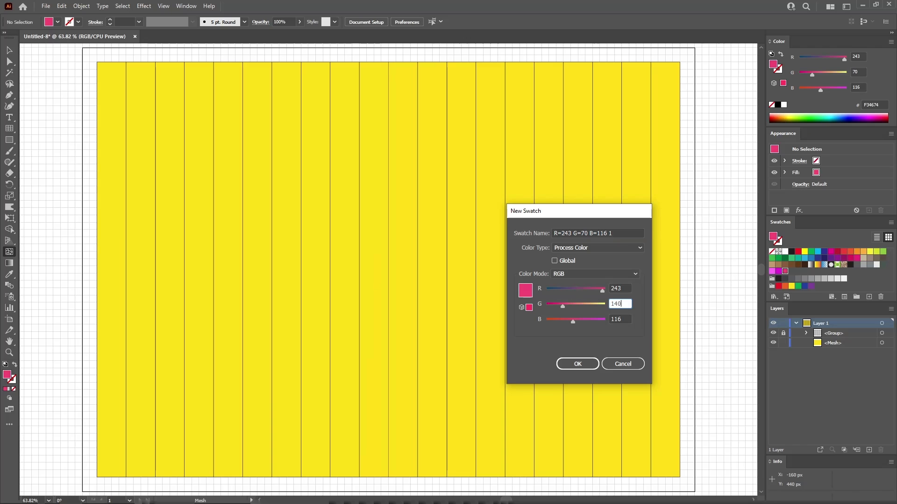
key(Tab)
text(71)
key(Return)
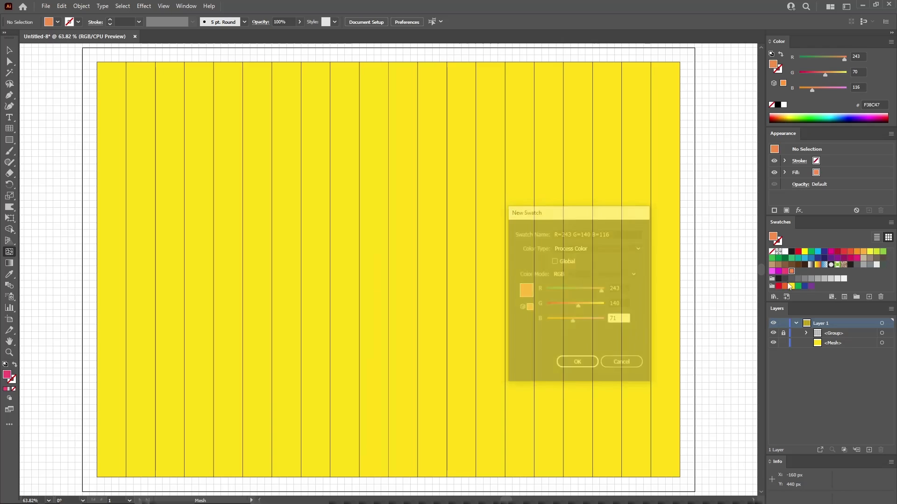
- Create a lemon yellow process color swatch with R=237, G=242, B=61
click(867, 298)
double_click(620, 289)
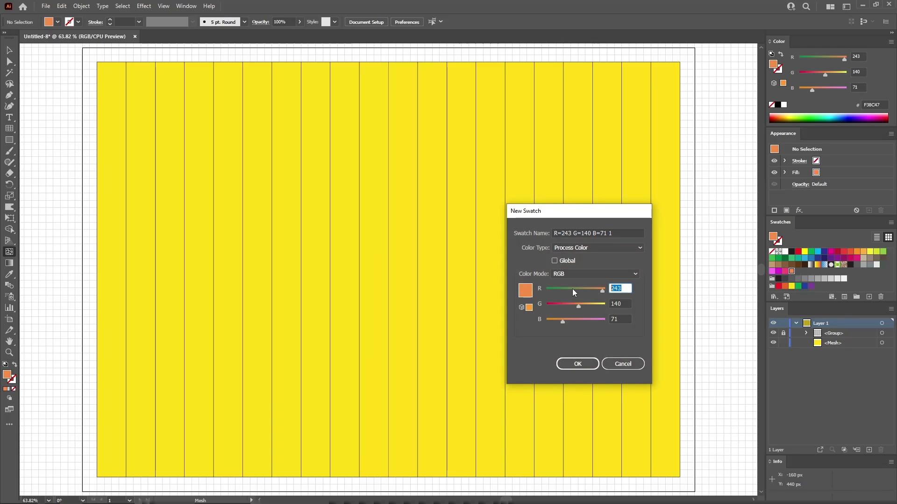
text(237)
key(Tab)
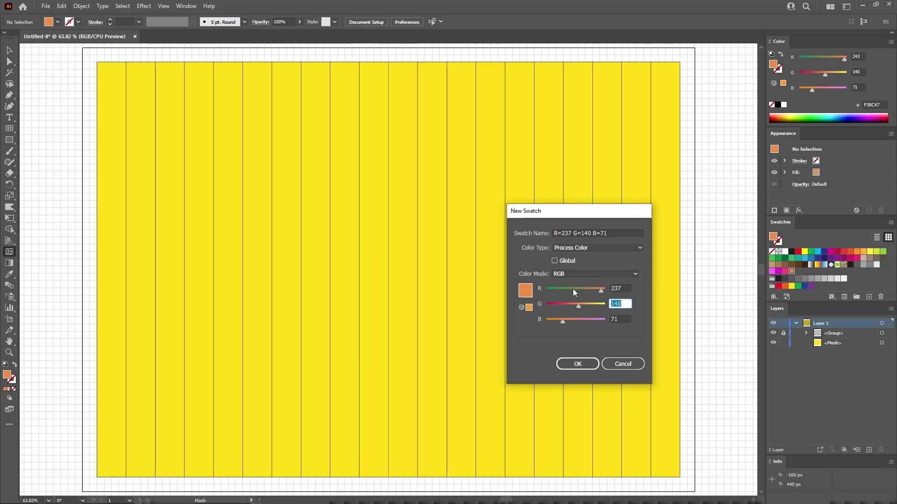
text(242)
key(Tab)
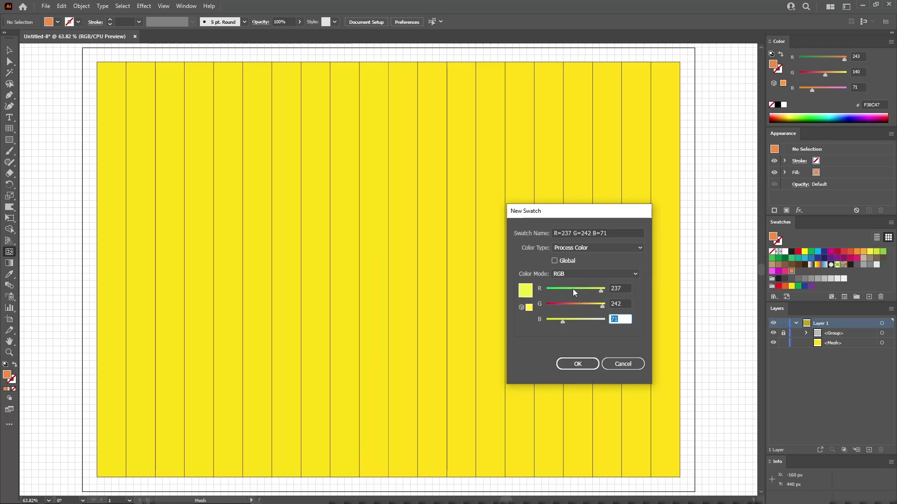
text(61)
key(Return)
- Create a light green process color swatch with R=130, G=249, B=95
click(867, 297)
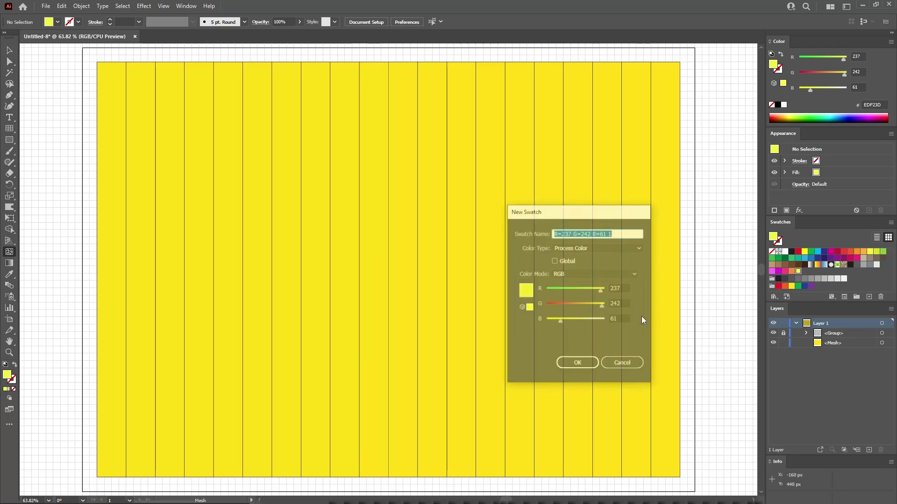
click(619, 288)
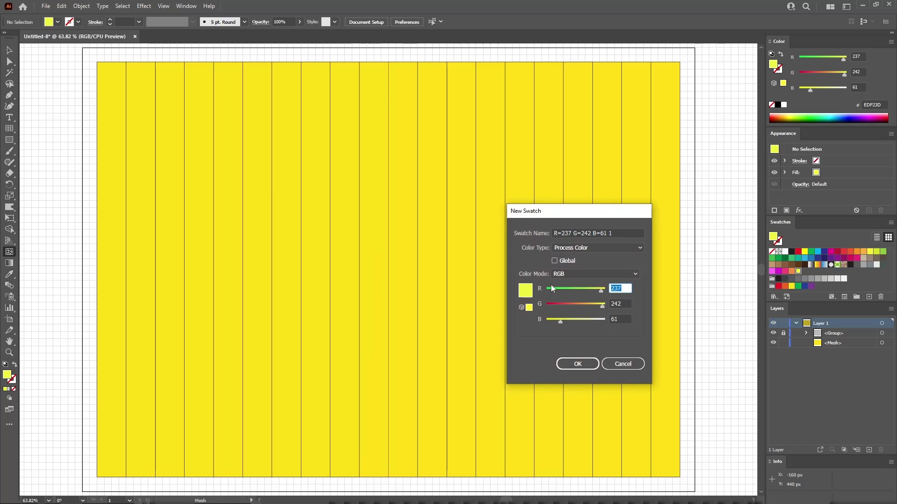
text(130)
key(Tab)
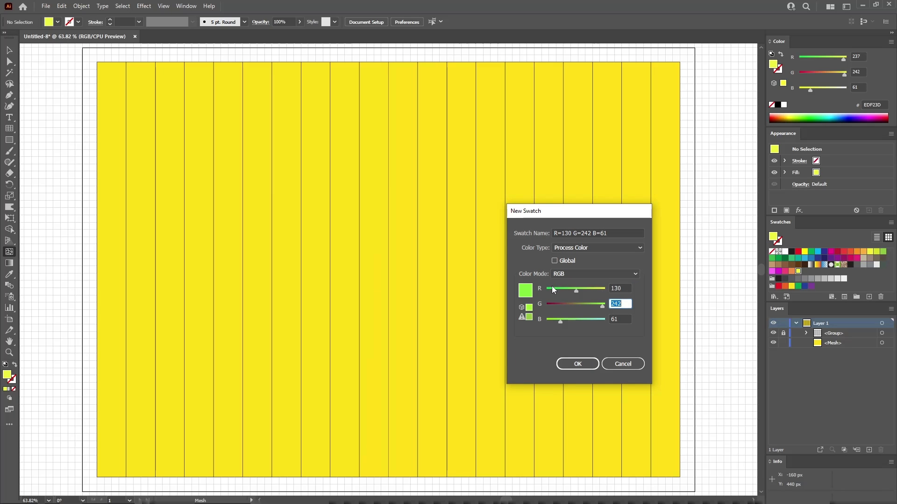
text(249)
key(Tab)
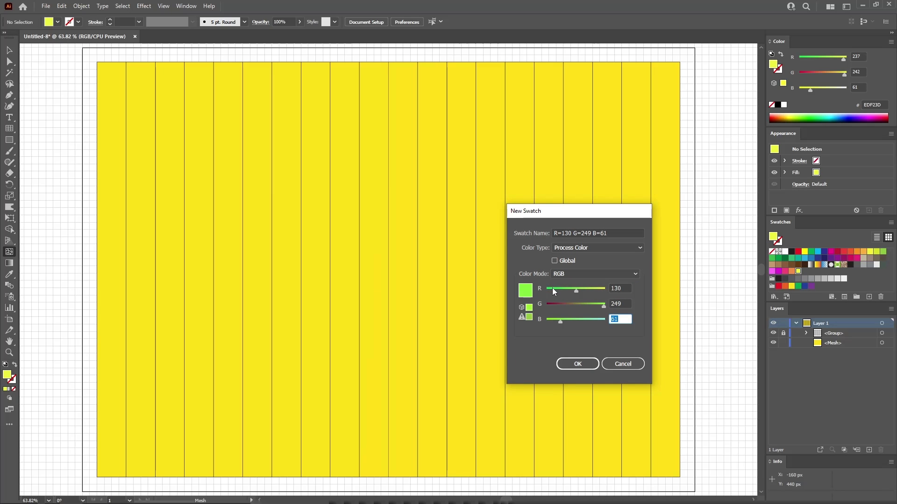
text(95)
key(Return)
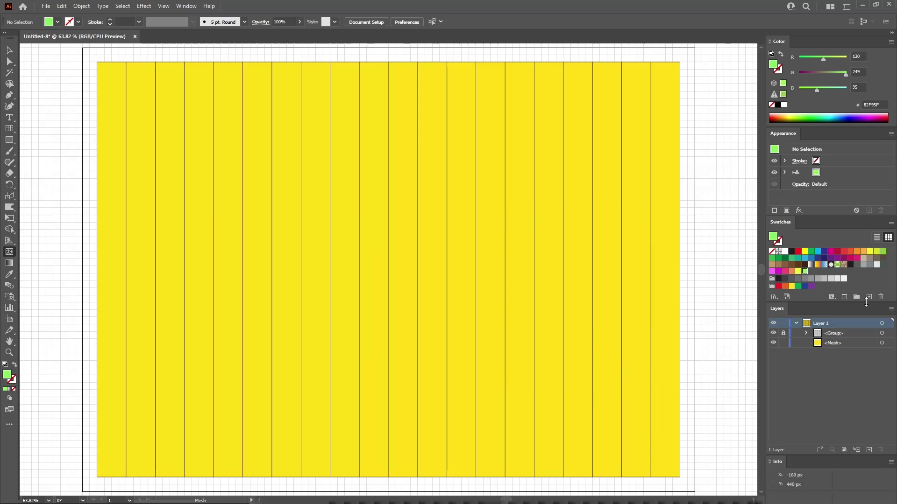
- Create a turquoise process color swatch with R=46, G=207, B=201
click(869, 298)
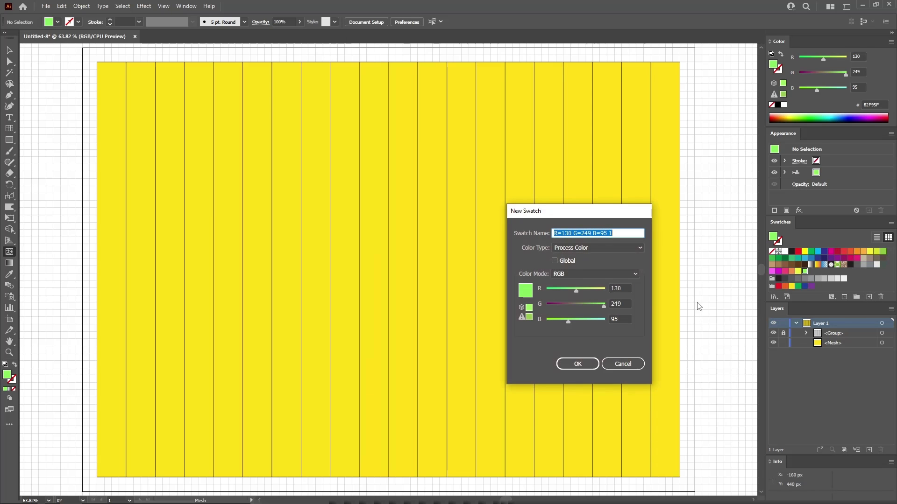
double_click(621, 288)
text(46)
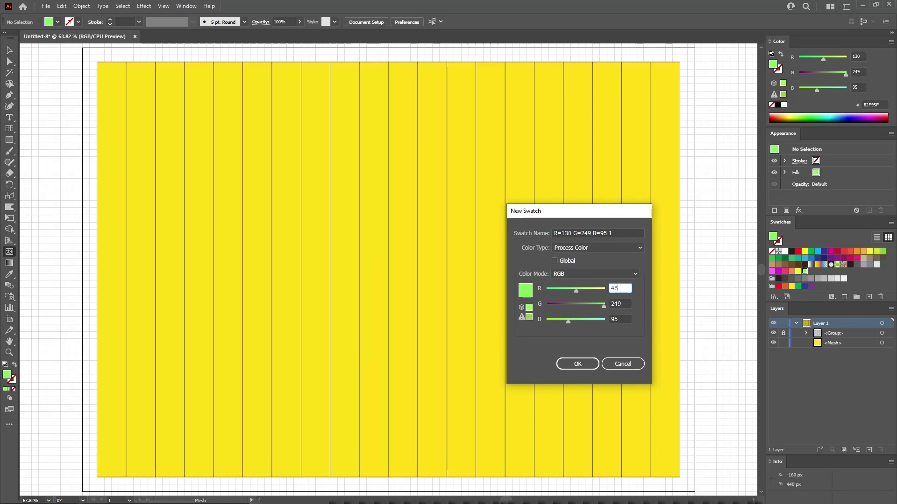
key(Tab)
text(207)
key(Tab)
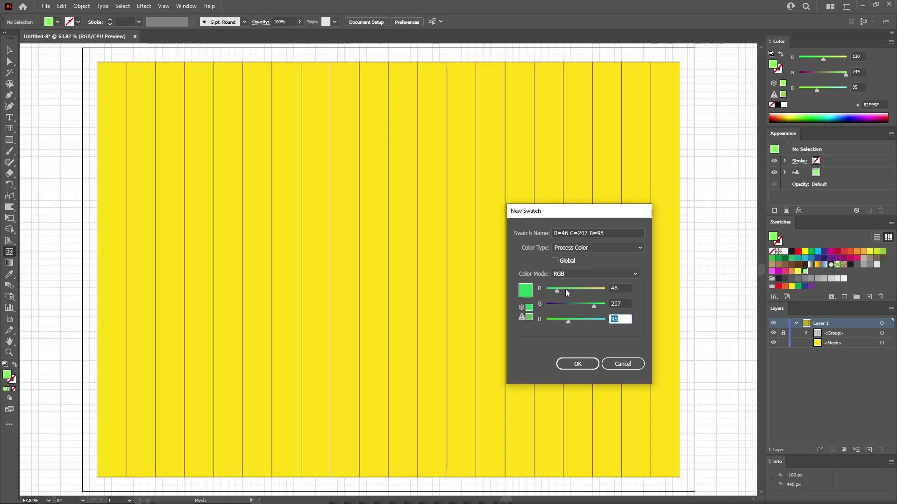
text(201)
click(584, 364)
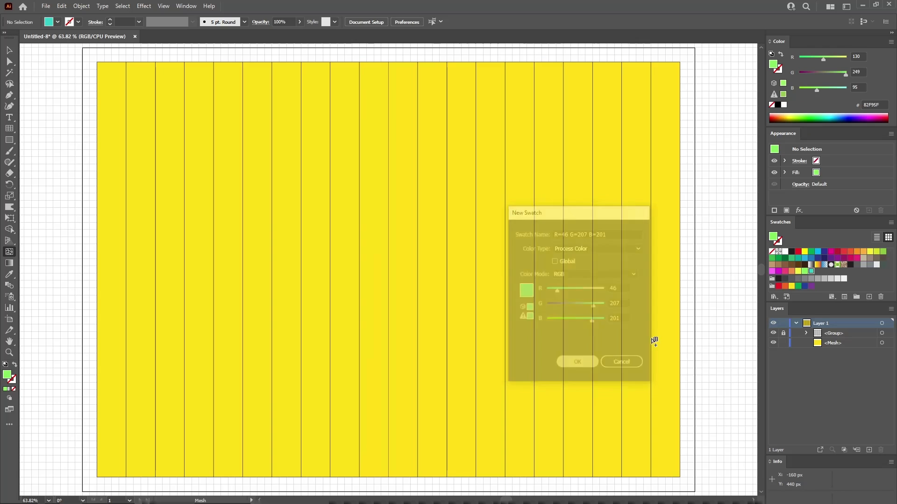
- Create a bright blue process color swatch with R=21, G=140, B=255
click(870, 297)
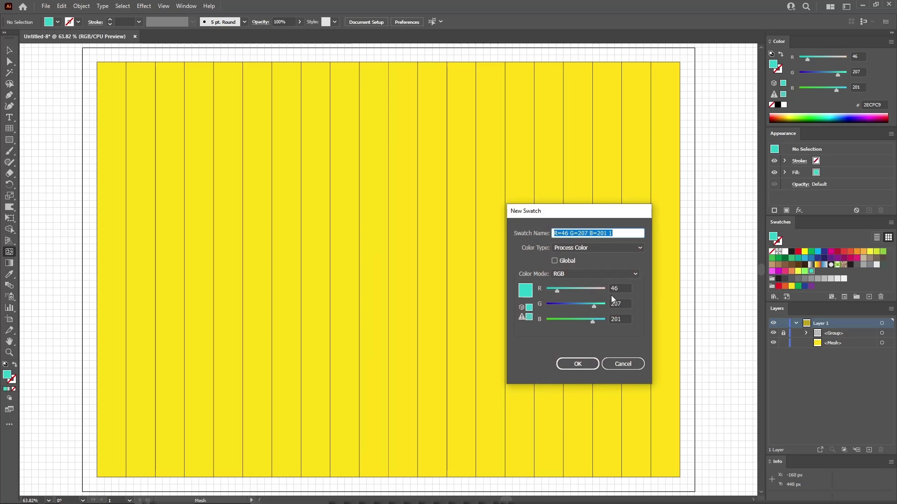
double_click(625, 288)
text(21)
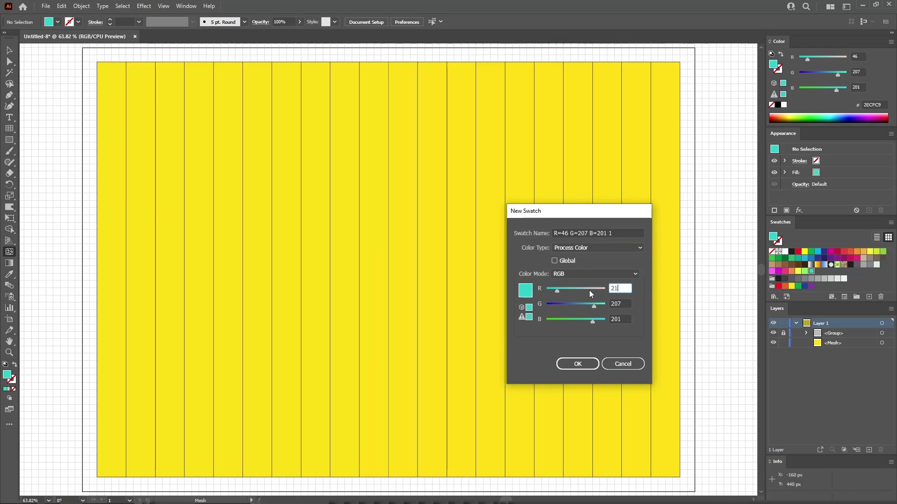
key(Tab)
text(140)
key(Tab)
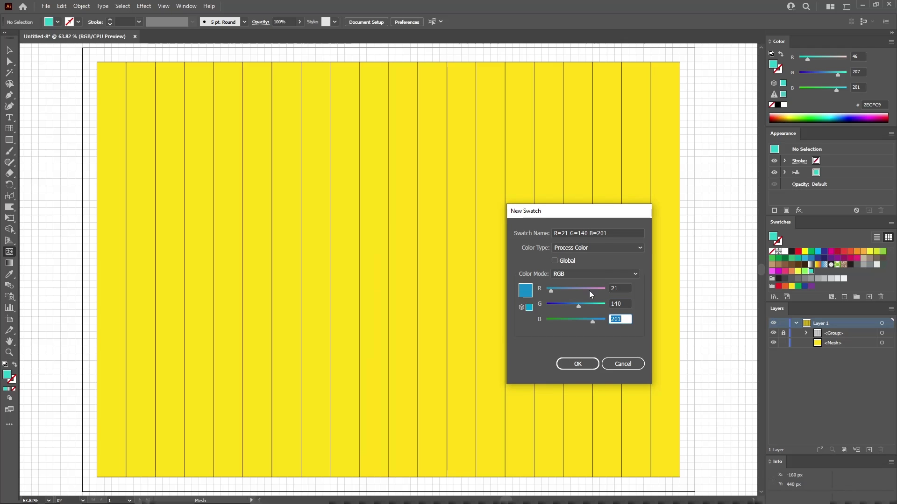
text(255)
click(585, 364)
- Create an indigo blue process color swatch with R=66, G=84, B=252
click(865, 298)
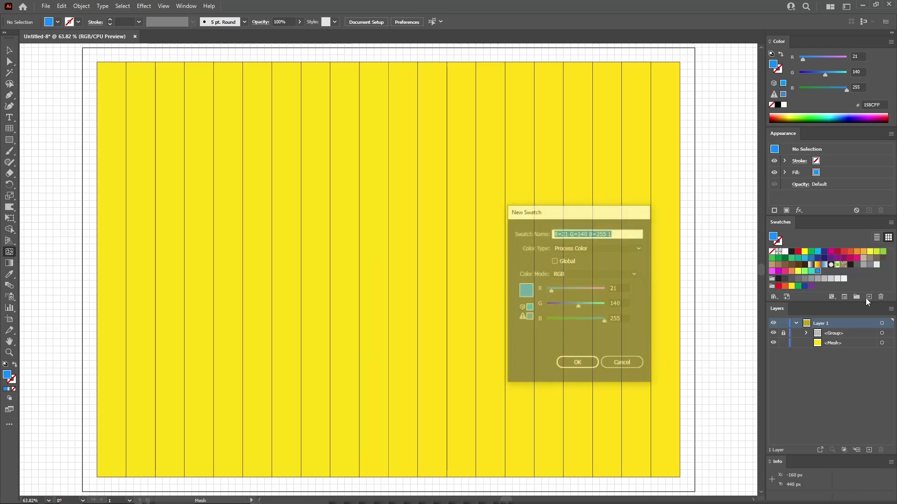
click(622, 289)
text(66)
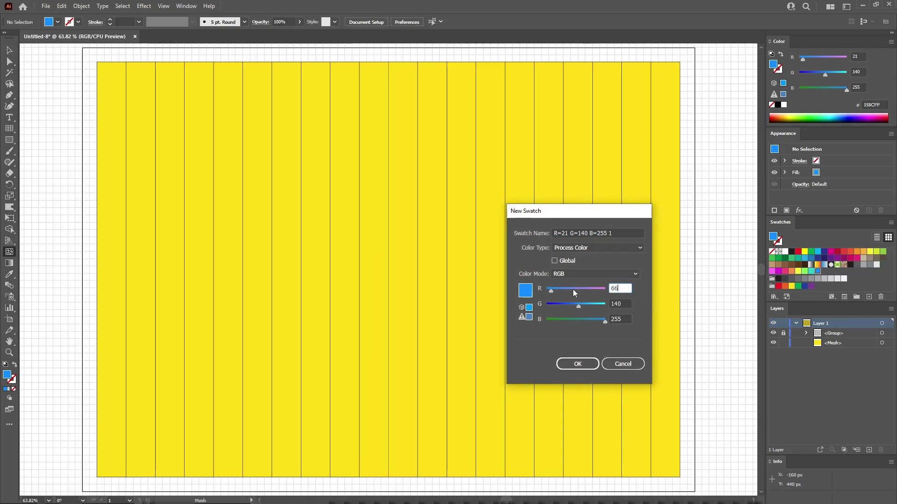
key(Tab)
text(84)
key(Tab)
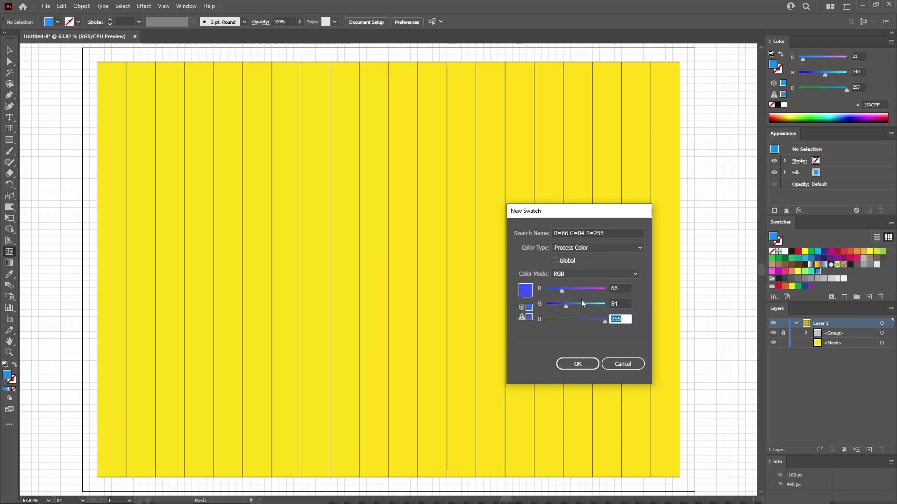
text(252)
key(Return)
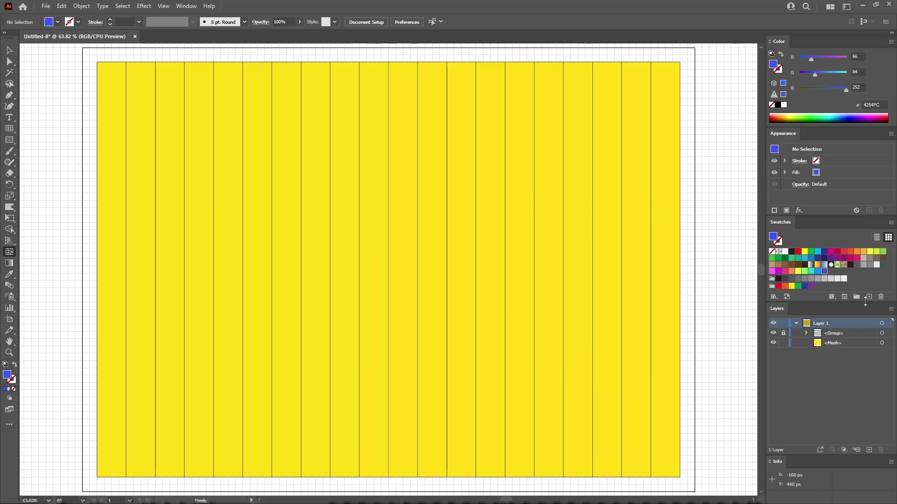
- Create a violet process color swatch with R=117, G=35, B=242
click(868, 297)
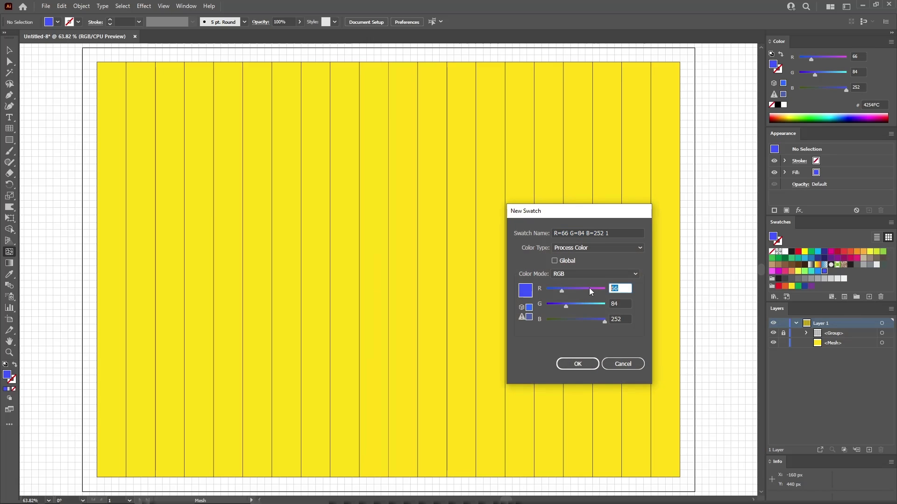
text(117)
key(Tab)
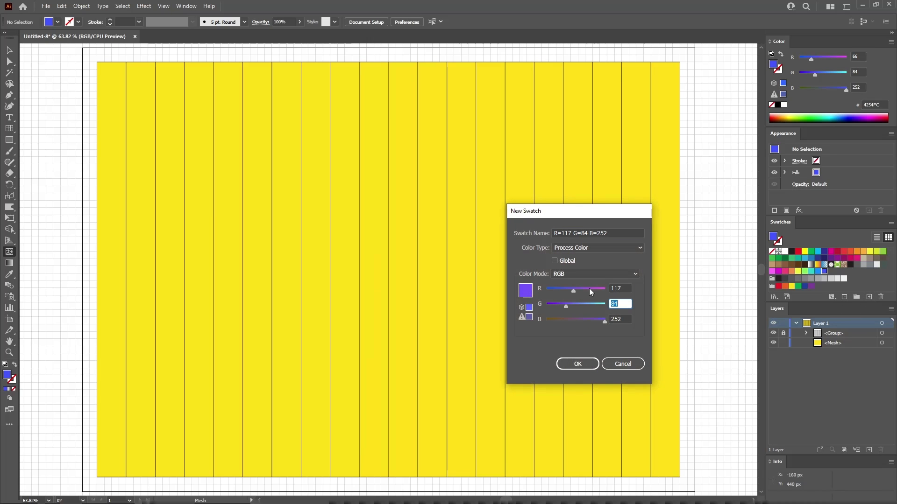
text(35)
key(Tab)
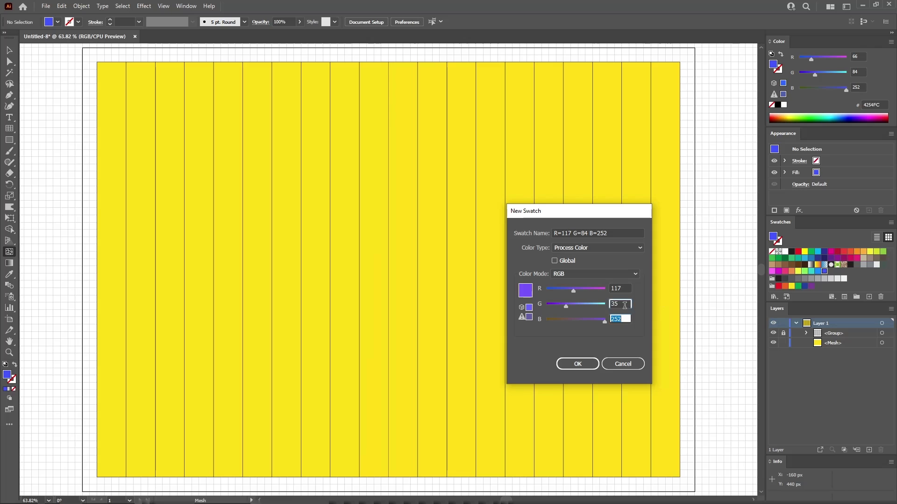
text(2)
key(Return)
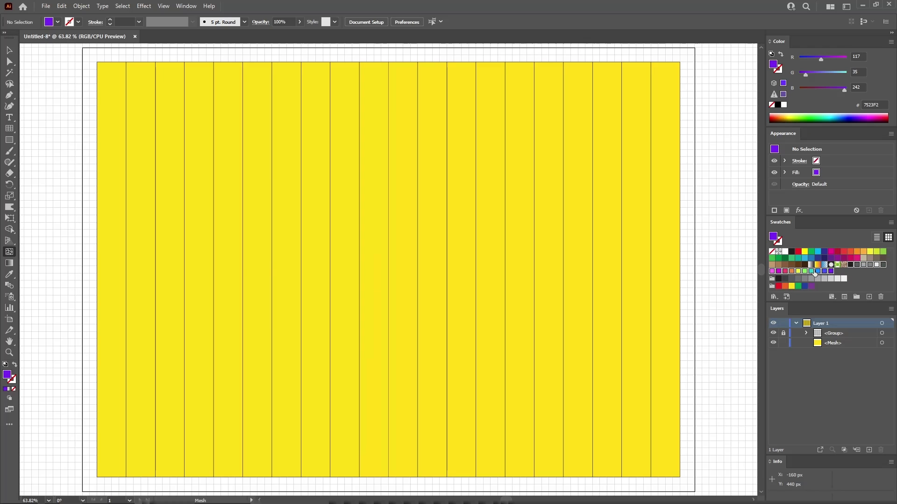
- Gather the custom gray and bright swatches into a new color group and deselect it
click(856, 297)
click(579, 331)
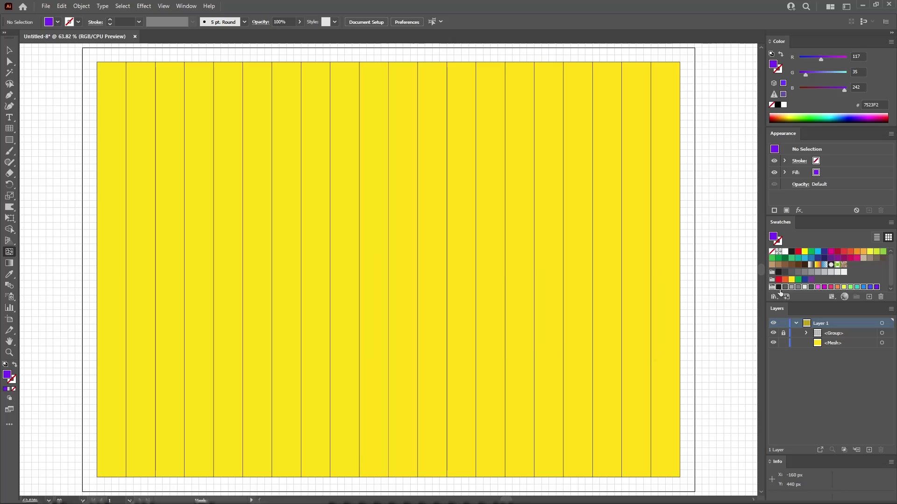
click(816, 278)
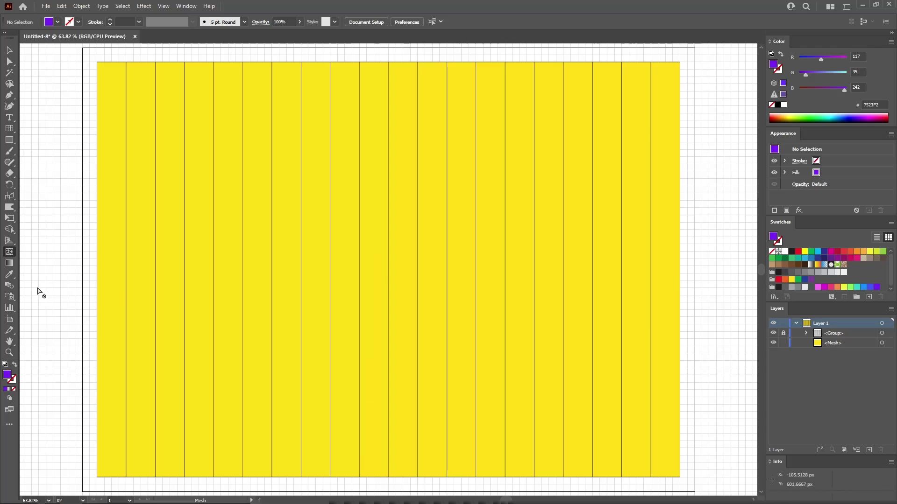
- With the Eyedropper tool, color the mesh's first column near-black (R=35, G=31, B=32) and the second dark gray (R=93, G=94, B=97)
click(10, 275)
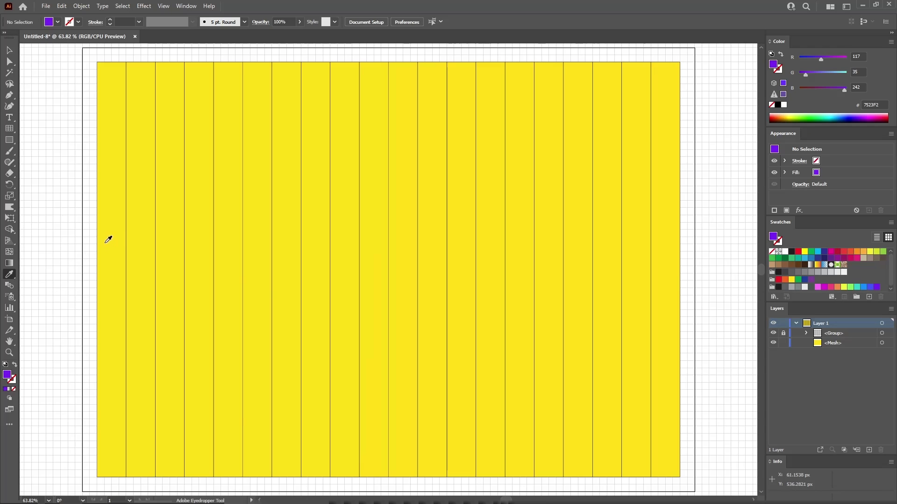
click(778, 287)
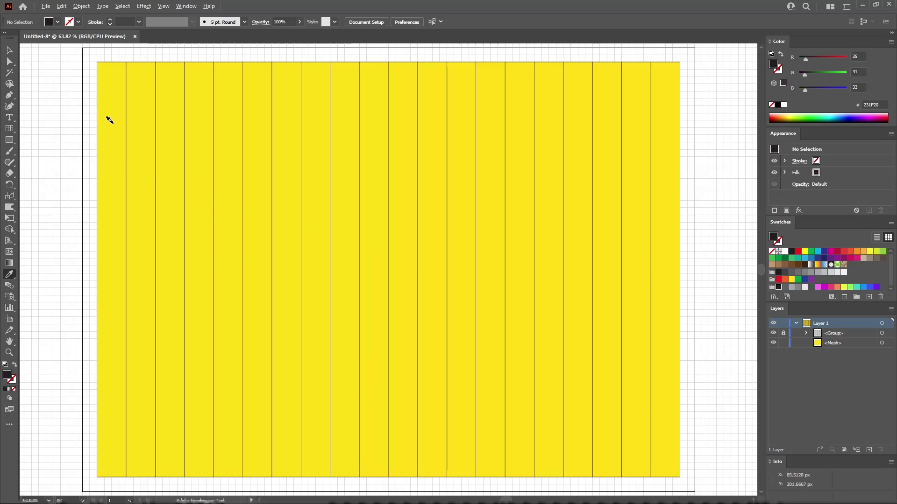
alt+click(110, 92)
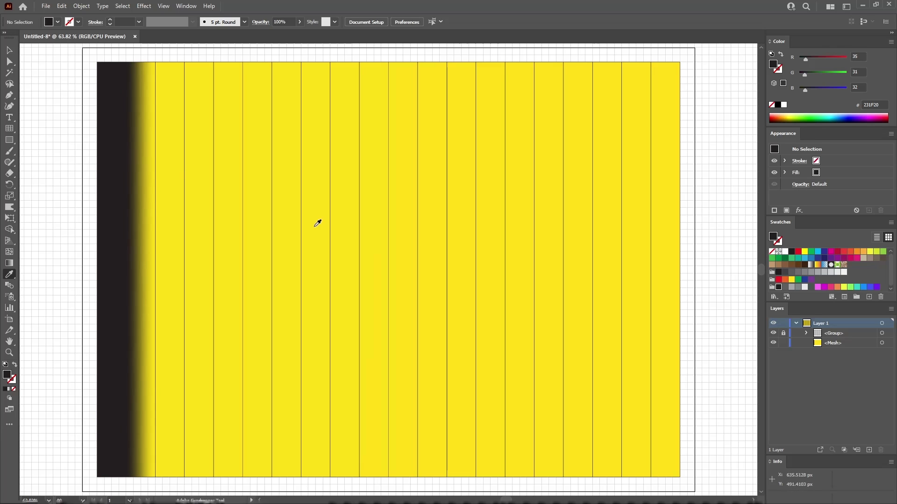
click(784, 287)
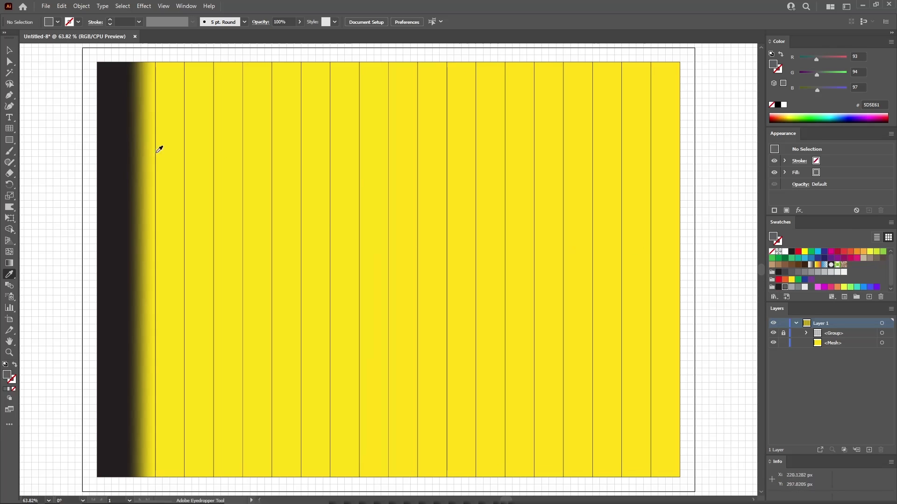
alt+click(140, 123)
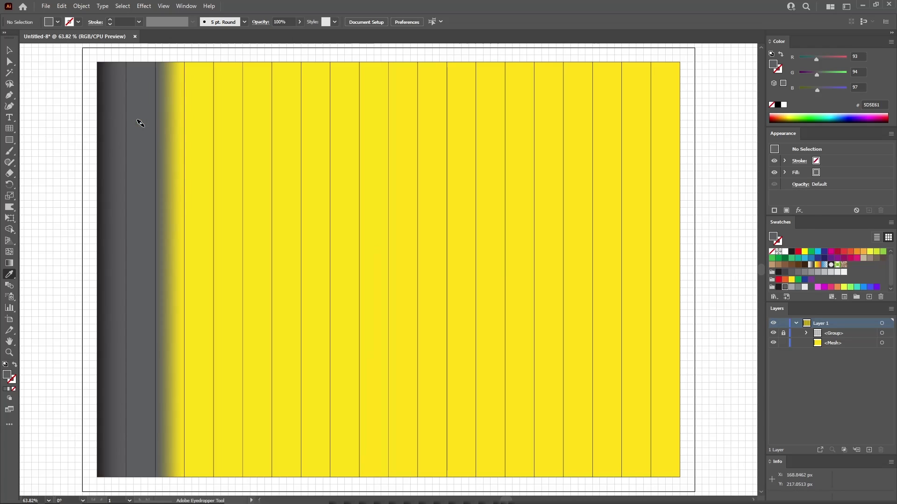
- Color the mesh's third column medium gray (R=163, G=165, B=168) and the fourth bluish gray (R=125, G=133, B=137)
click(791, 287)
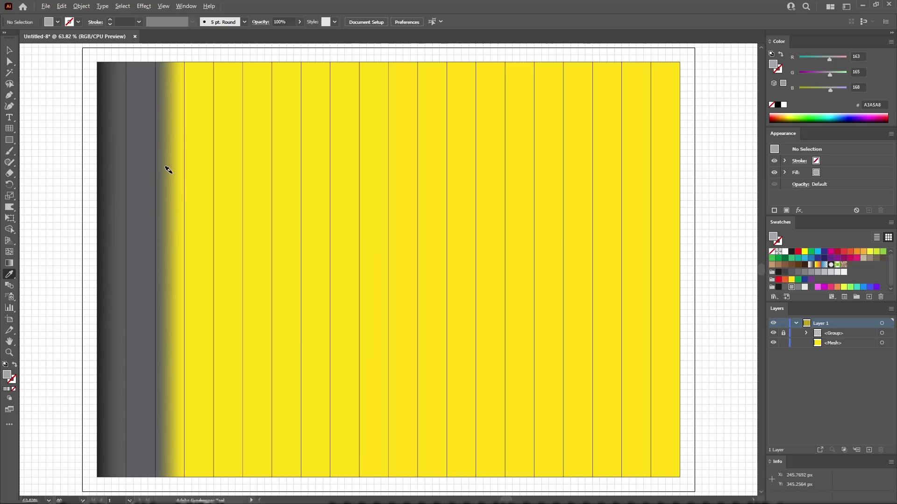
alt+click(186, 181)
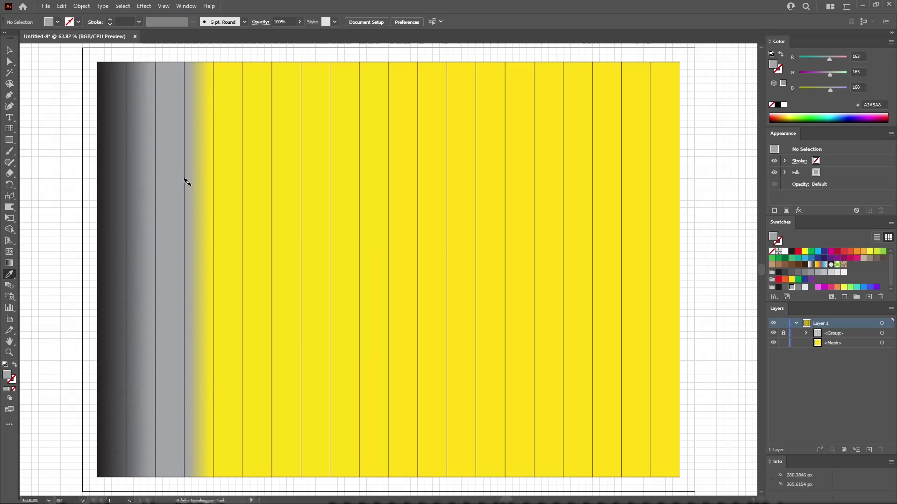
click(798, 287)
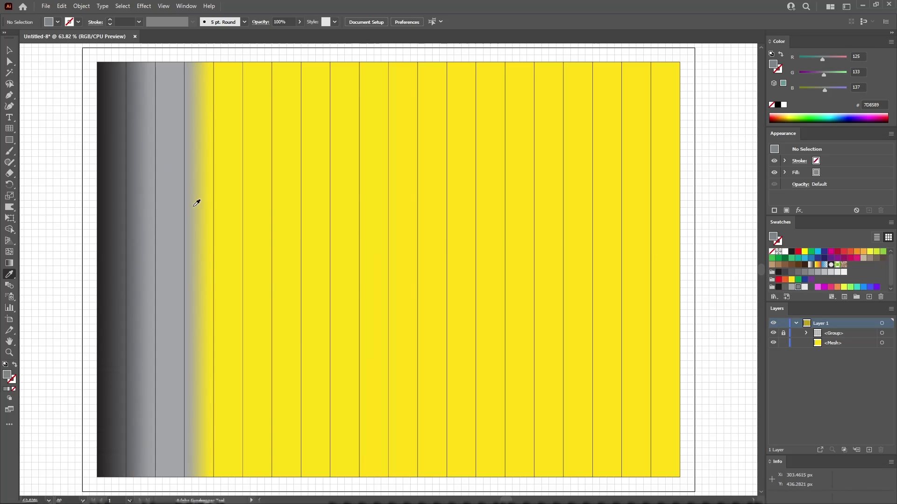
alt+click(195, 177)
- Color the mesh's fifth column very light gray (R=231, G=232, B=233) and the sixth medium gray (R=163, G=165, B=168)
click(804, 287)
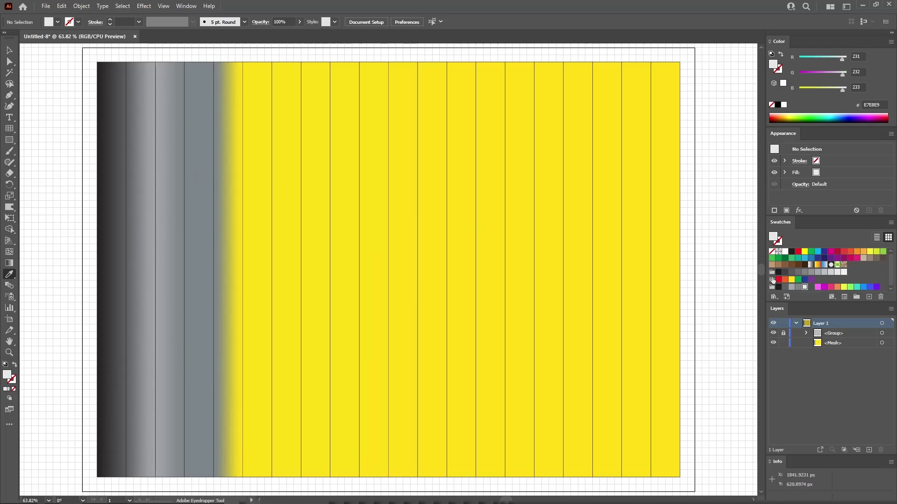
alt+click(227, 183)
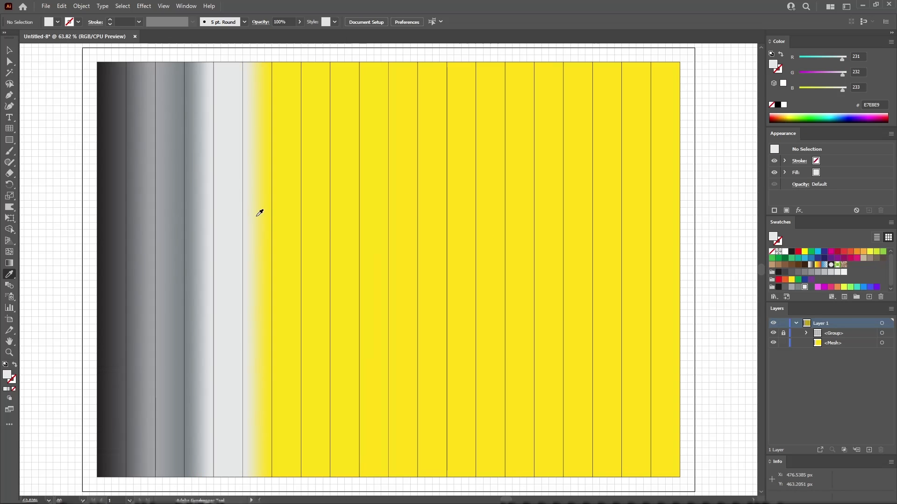
click(791, 287)
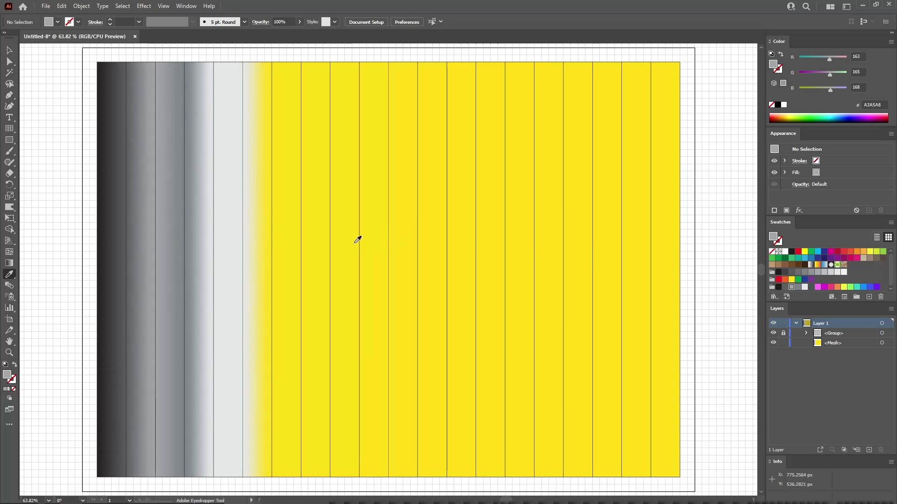
alt+click(263, 198)
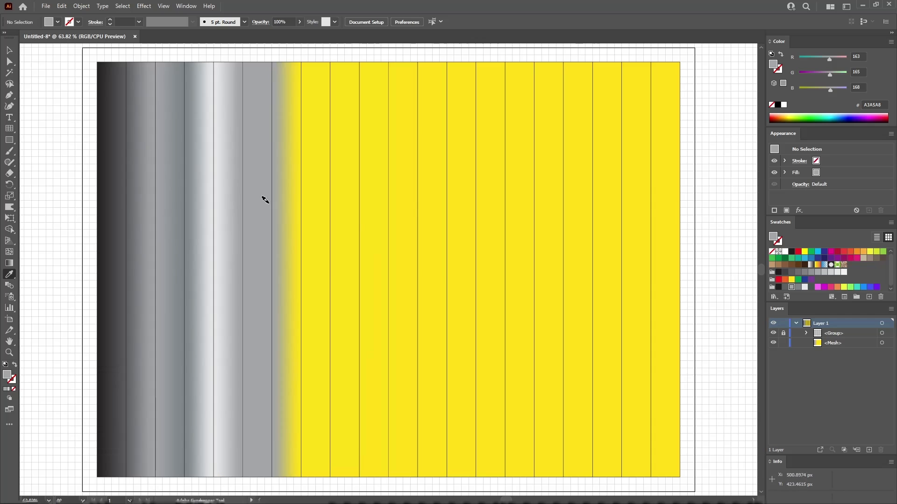
- Color the mesh's seventh column dark greenish gray (R=72, G=86, B=84) and the eighth blue (R=66, G=84, B=252)
click(810, 287)
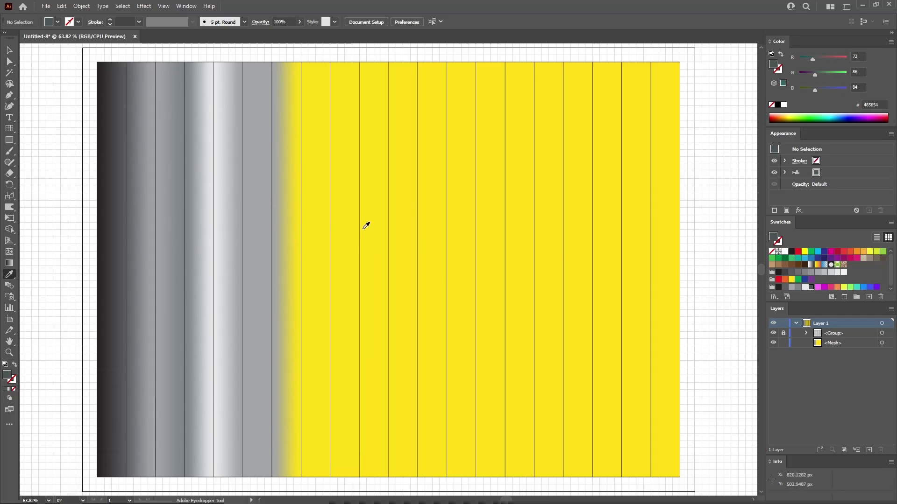
alt+click(282, 219)
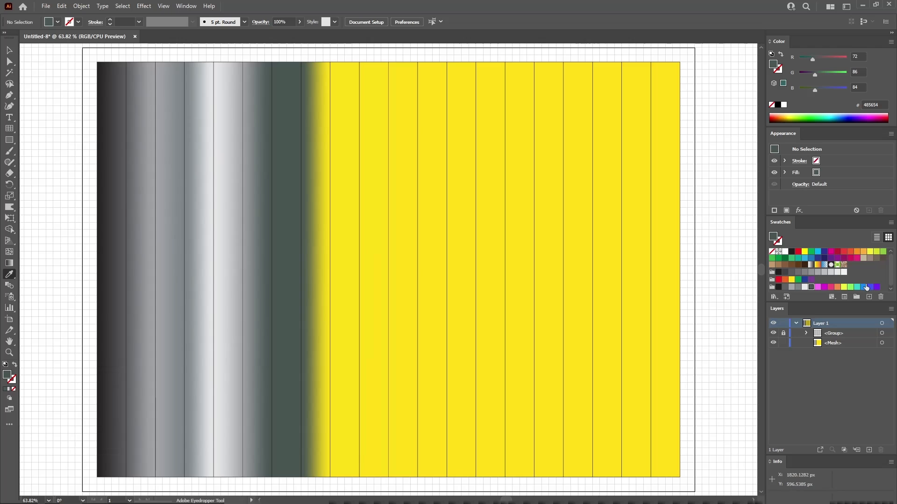
click(870, 287)
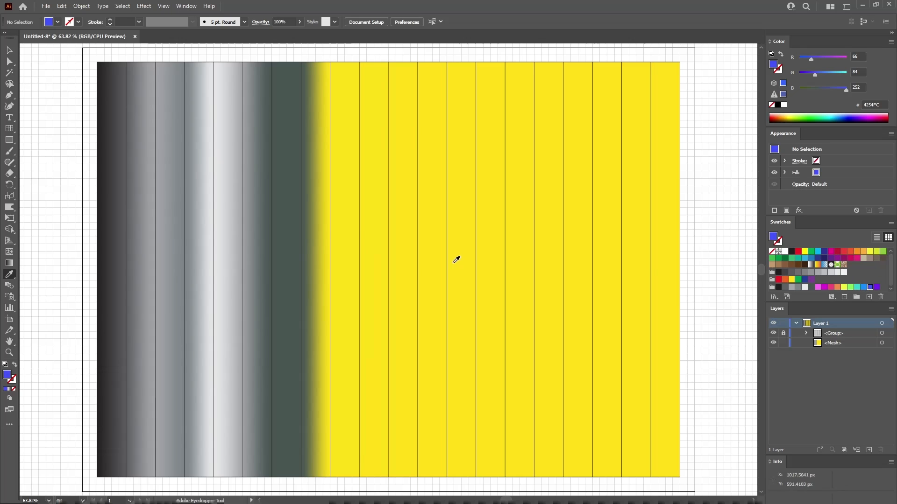
alt+click(315, 232)
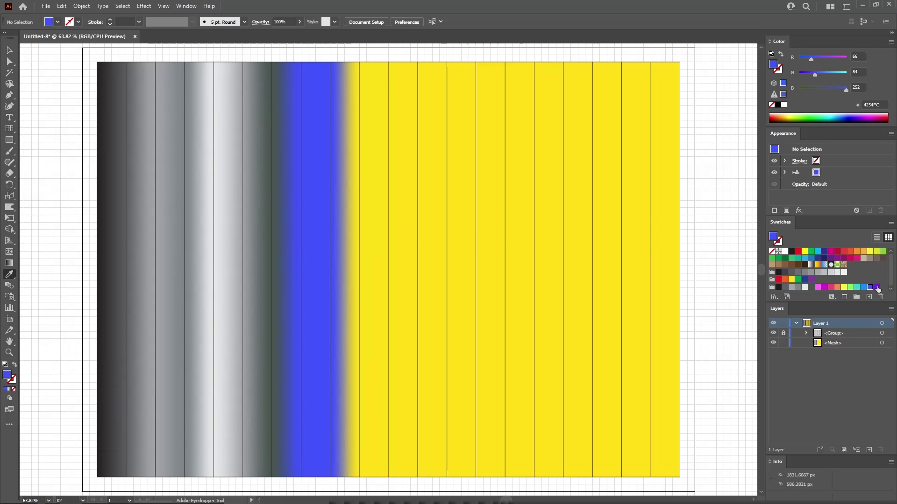
- Color the mesh's ninth column violet (R=117, G=35, B=242) and the tenth pink (R=255, G=110, B=247)
click(877, 287)
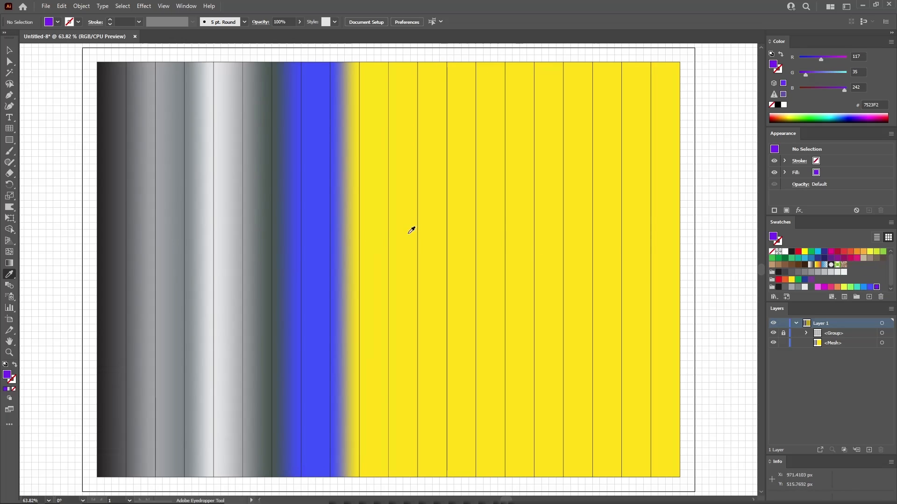
click(341, 193)
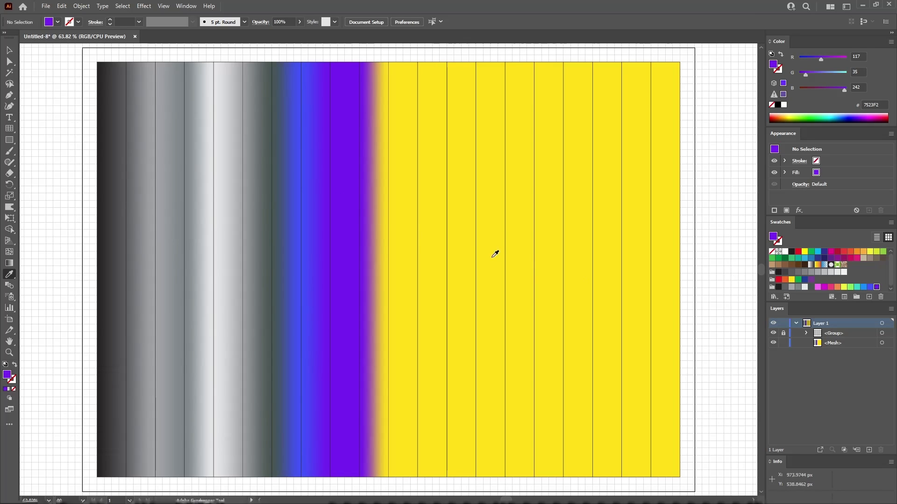
click(817, 286)
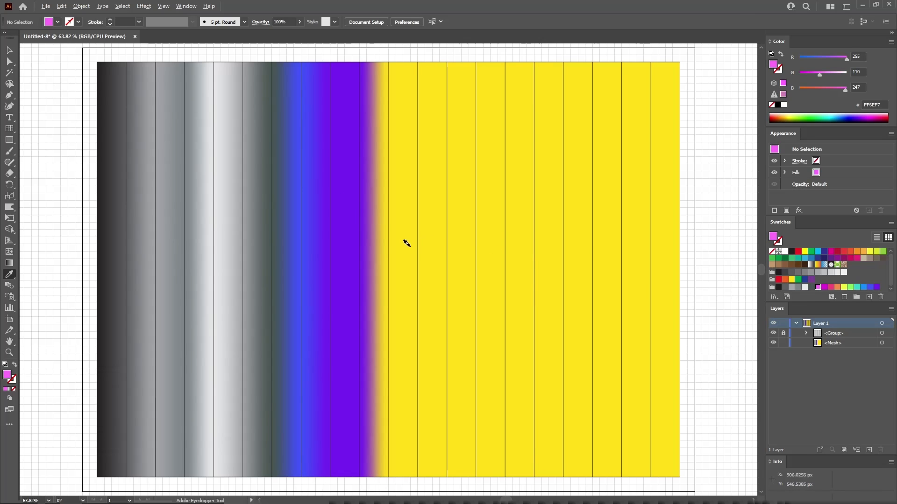
click(376, 244)
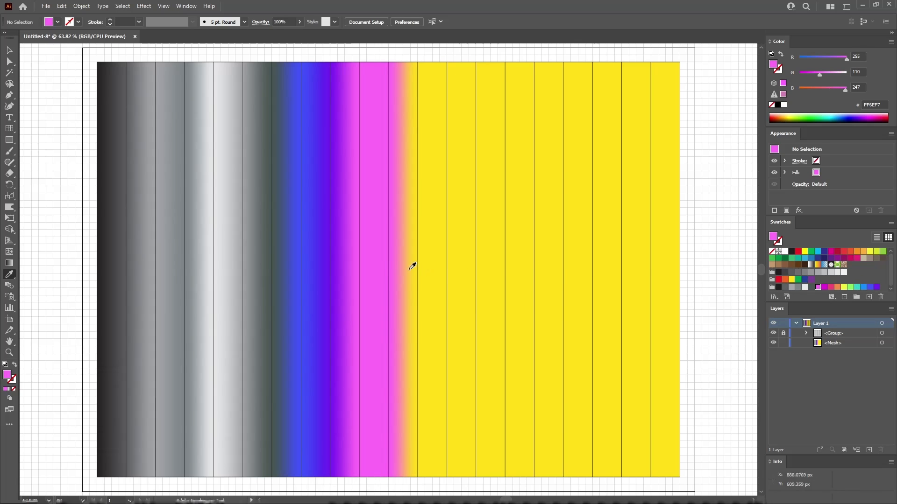
- Color the mesh's eleventh column with the magenta swatch and the twelfth pinkish red (R=243, G=70, B=116)
click(823, 287)
alt+click(411, 267)
click(830, 287)
alt+click(439, 266)
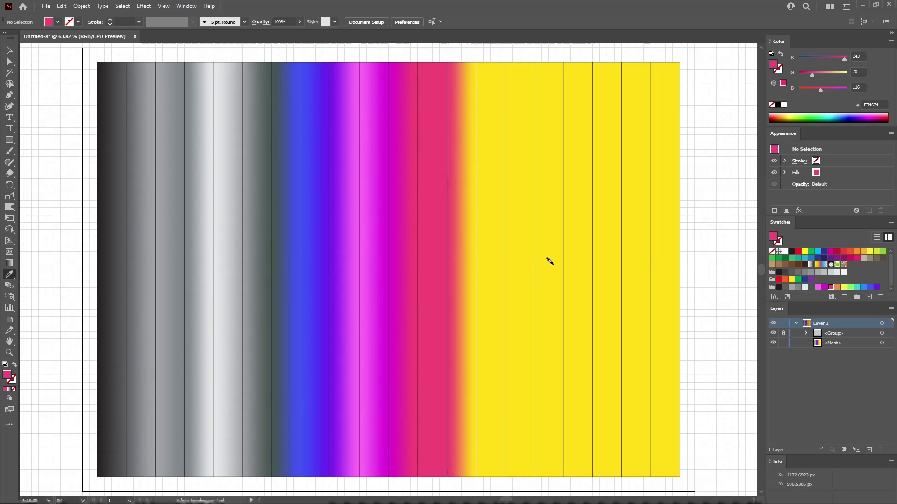
- Color the mesh's thirteenth column with the orange swatch and the fourteenth light yellow (R=237, G=242, B=61)
click(837, 287)
alt+click(452, 280)
click(844, 287)
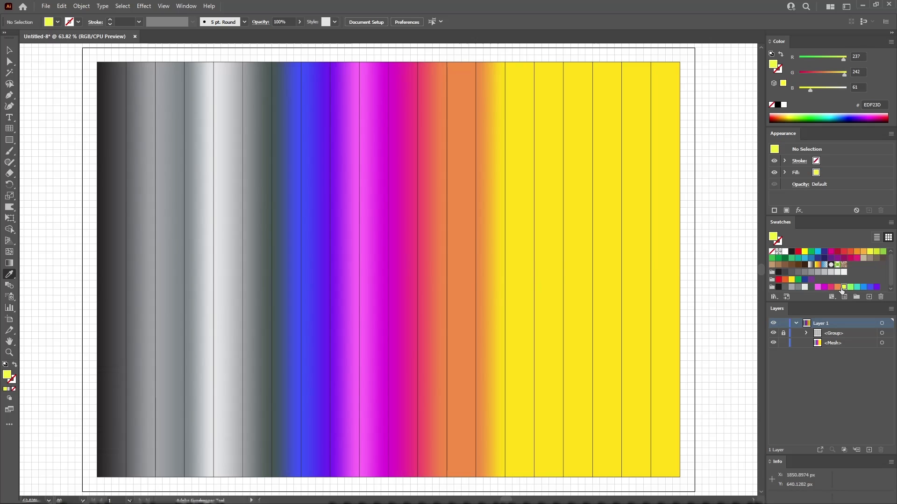
alt+click(501, 277)
- Color the mesh's fifteenth column light green (R=130, G=249, B=95) and the sixteenth with the turquoise swatch
click(850, 287)
alt+click(530, 280)
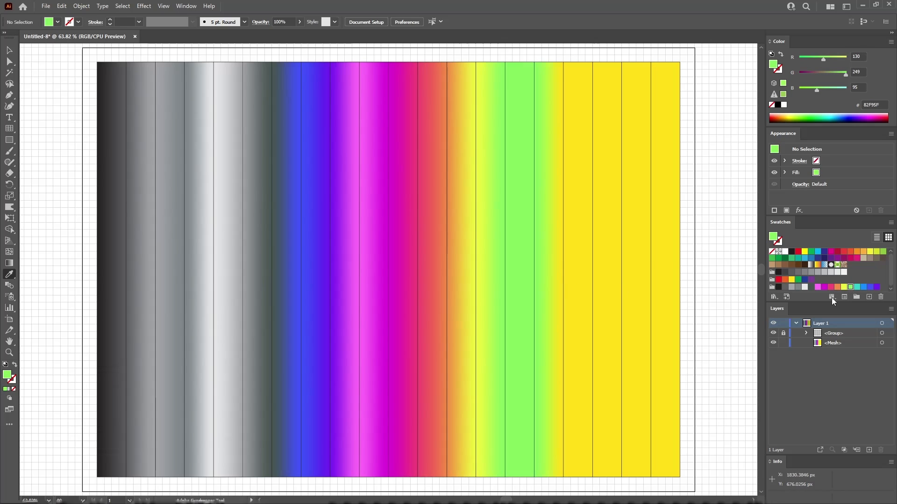
click(857, 287)
alt+click(562, 283)
- Color the mesh's seventeenth column azure (R=21, G=140, B=255) and the eighteenth blue (R=66, G=84, B=252)
click(863, 287)
alt+click(580, 290)
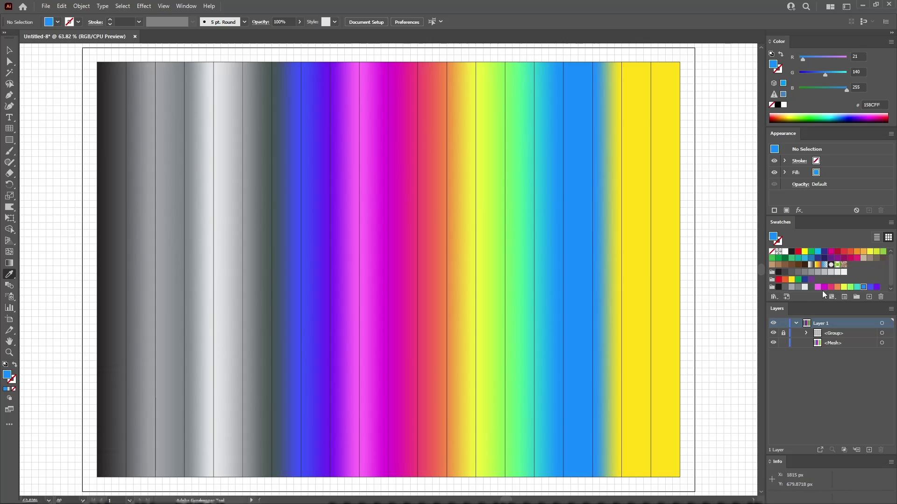
click(869, 287)
alt+click(622, 287)
- Color the mesh's nineteenth column violet (R=117, G=35, B=242) and the last column dark gray (R=93, G=94, B=97)
click(876, 286)
alt+click(635, 284)
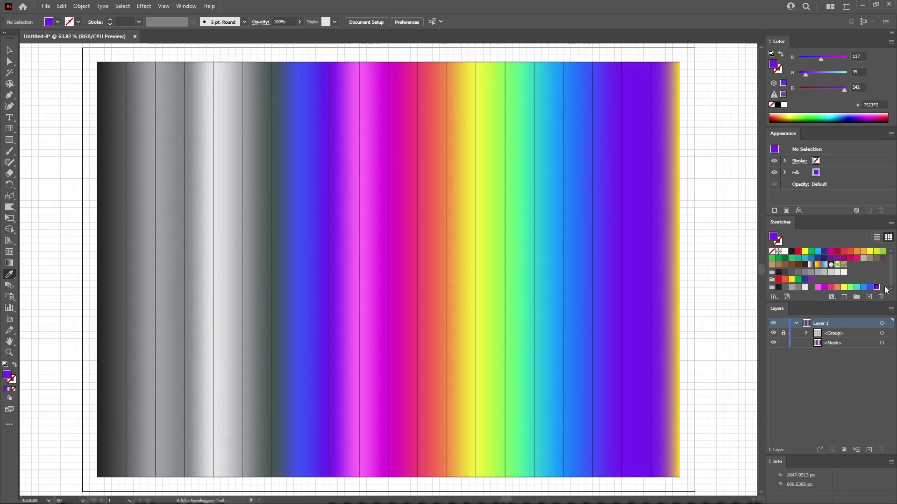
click(785, 287)
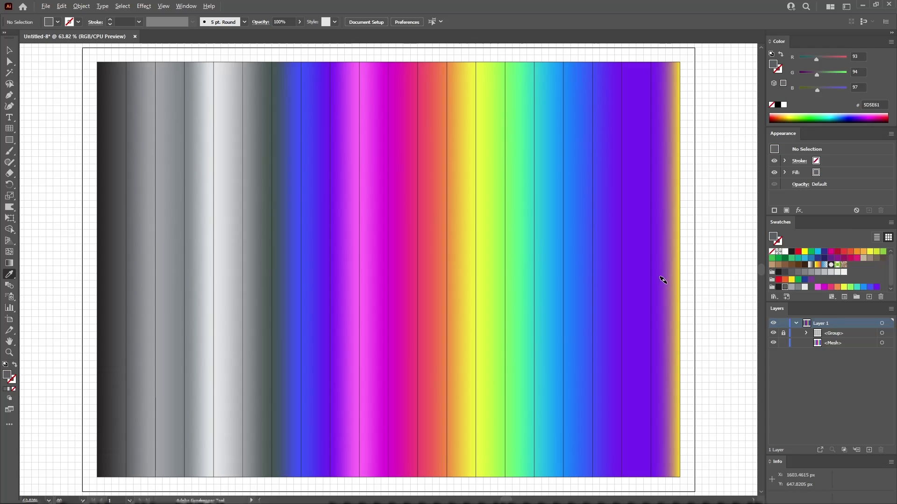
alt+click(663, 279)
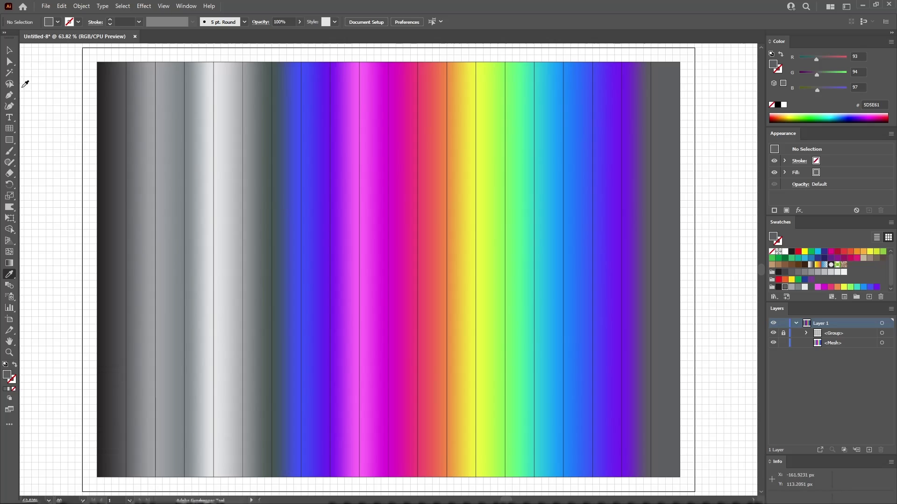
- Color the mesh points along the mesh's right edge near-black (R=35, G=31, B=32) and deselect the mesh
click(10, 63)
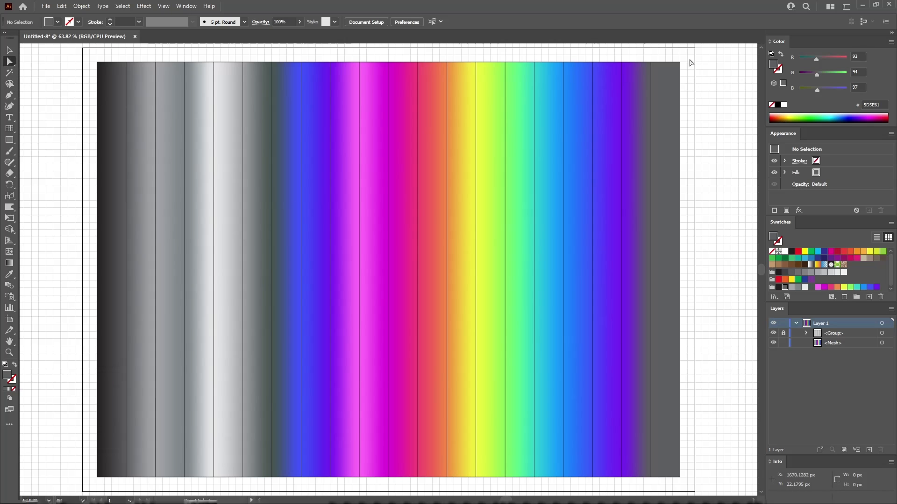
drag(690, 56, 663, 494)
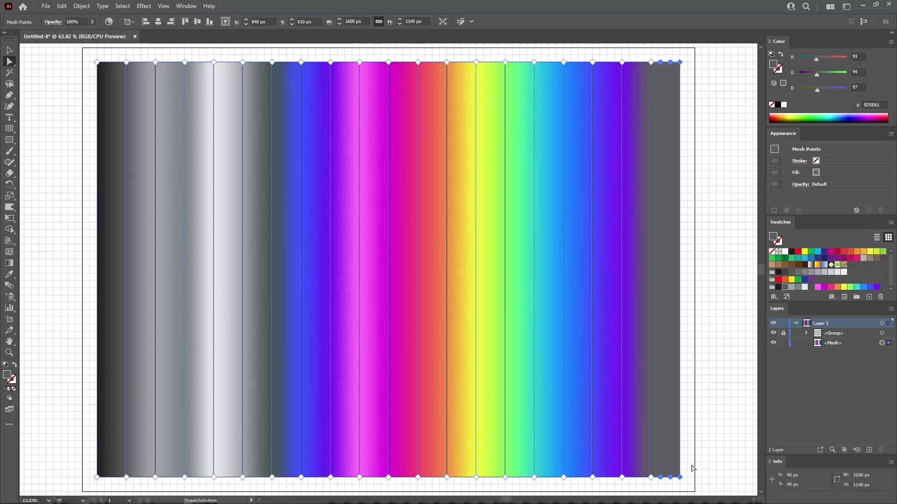
click(779, 288)
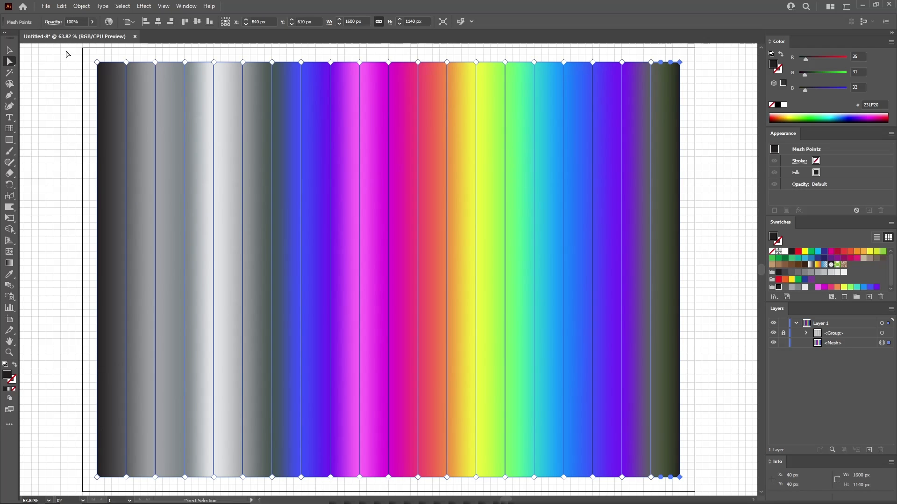
click(9, 50)
click(43, 71)
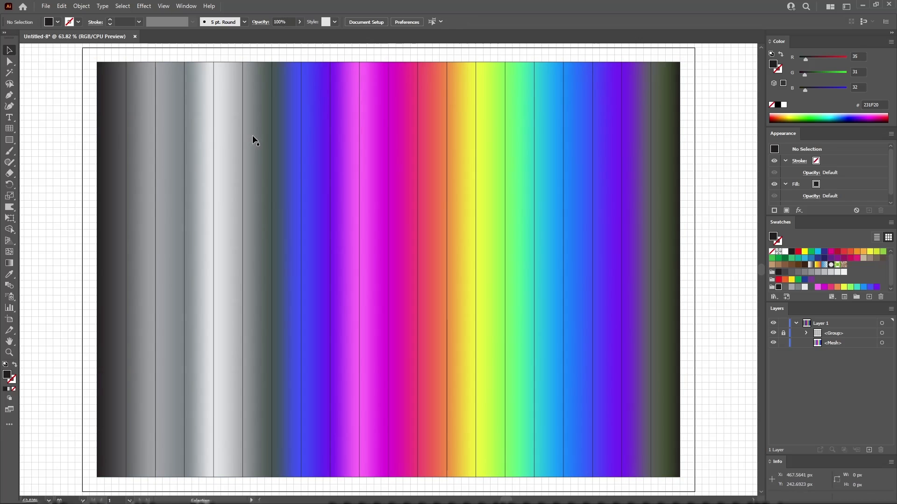
- Set the whole mesh's opacity to 90% and deselect it
click(257, 181)
drag(72, 21, 44, 25)
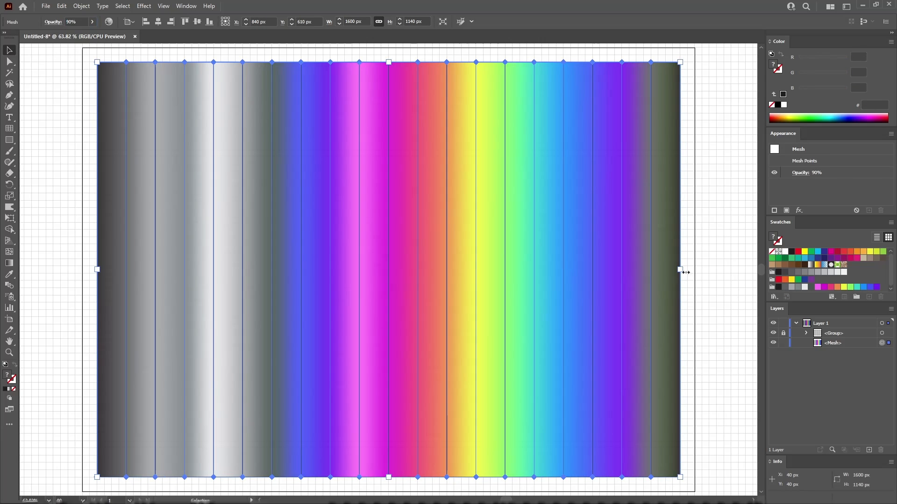
click(707, 250)
- Paste the copied yellow rectangle in front and set its fill to blue (R=66, G=84, B=252)
key(ctrl+f)
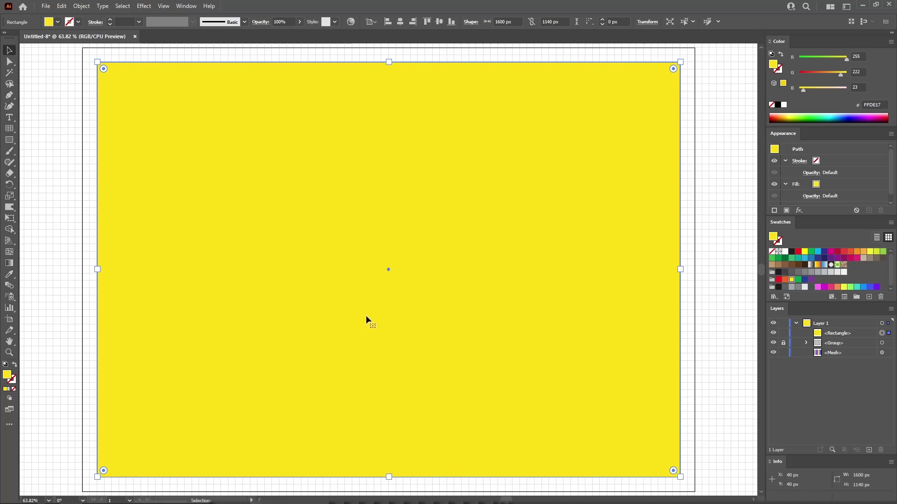
click(863, 56)
key(Tab)
text(84)
key(Tab)
text(2)
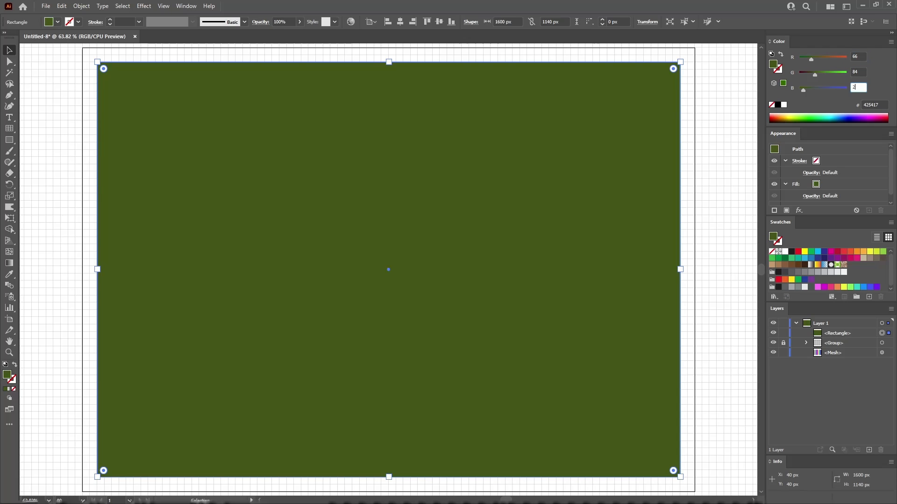
key(Return)
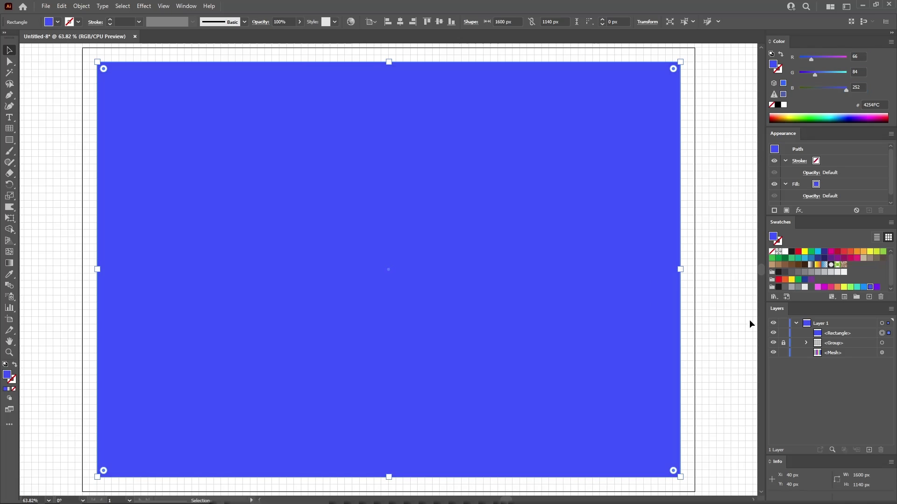
- Move the blue rectangle beneath the mesh in the layer order and delete the locked group of guide lines
drag(845, 334, 852, 358)
click(721, 354)
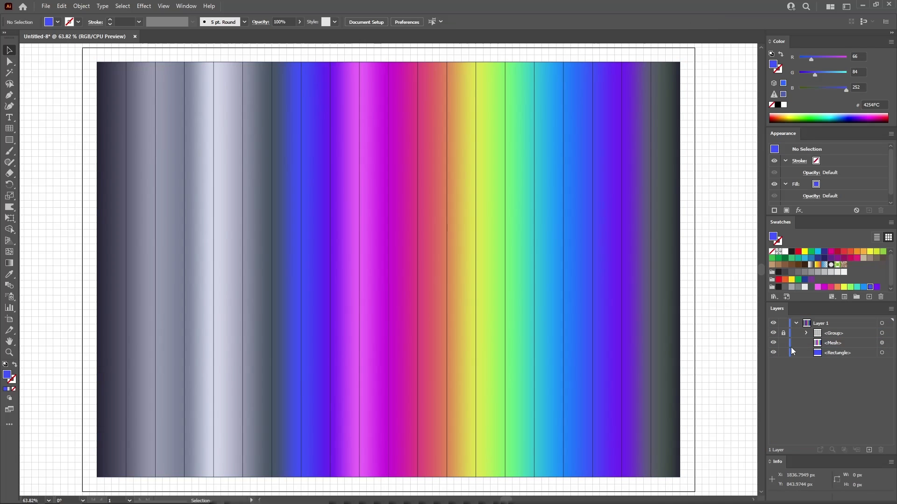
click(846, 334)
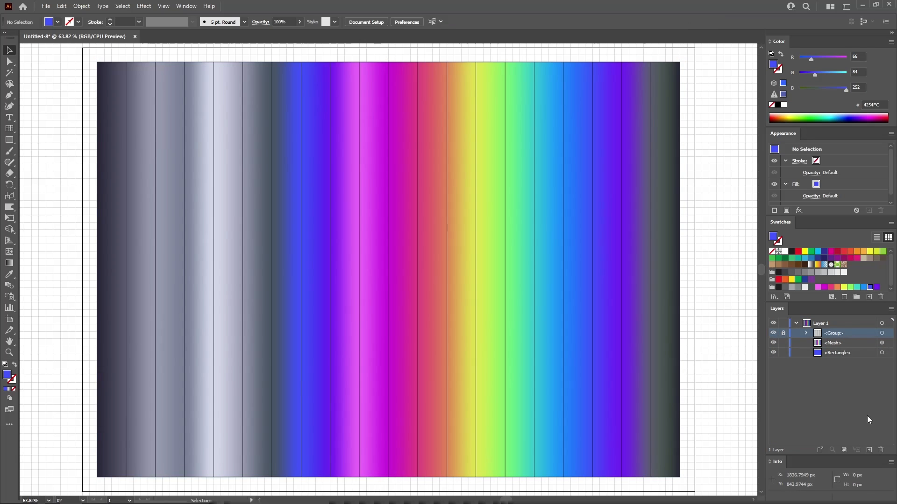
click(880, 450)
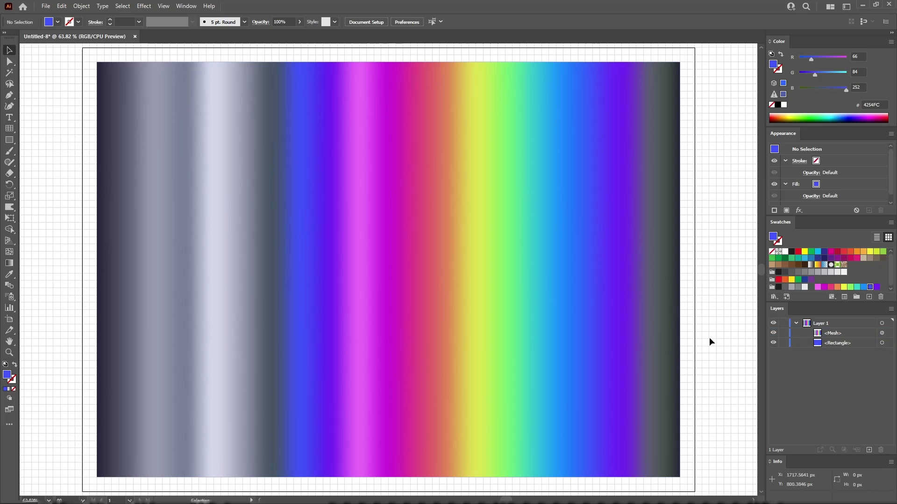
- Configure the Warp tool with an 800 px wide and 800 px high brush and Simplify set to 100
key(ctrl+minus)
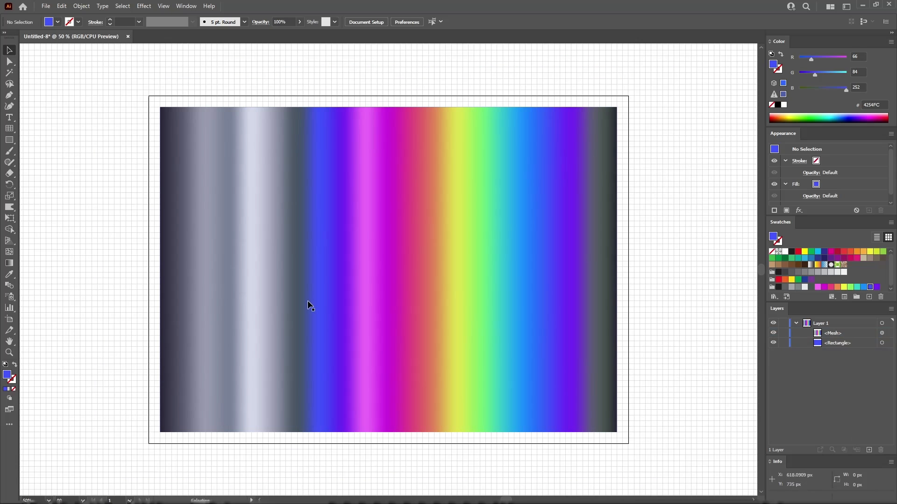
double_click(10, 207)
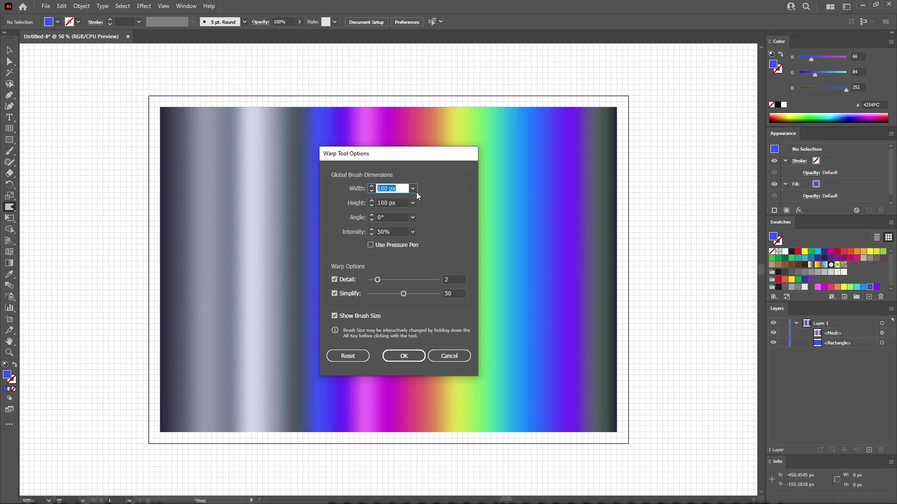
text(800)
key(Tab)
text(800)
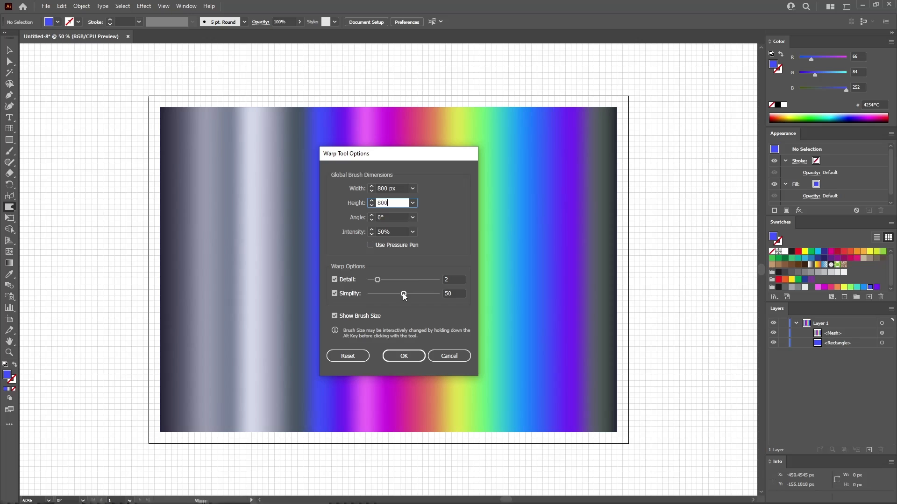
drag(404, 297, 446, 297)
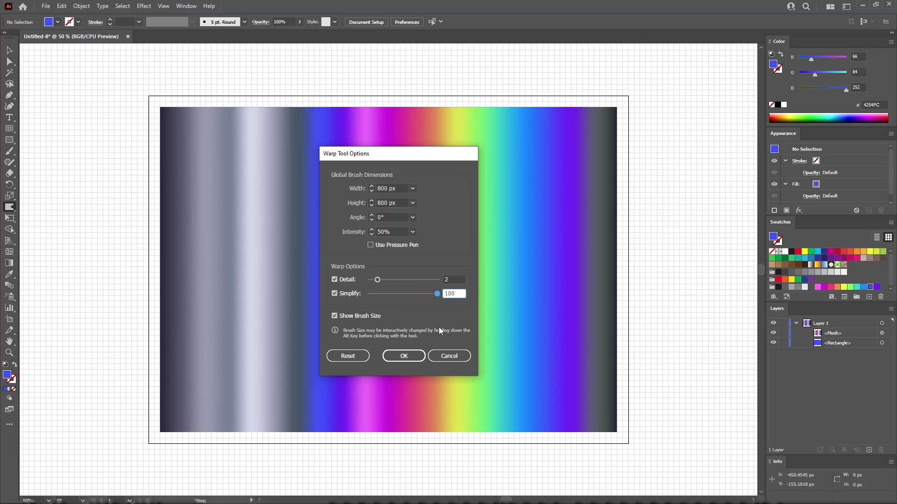
click(407, 355)
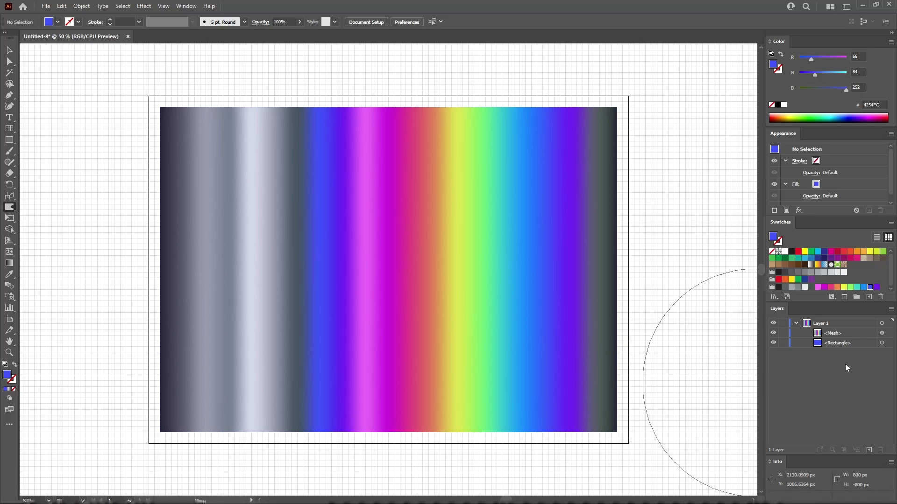
- Select the mesh and warp it with long strokes through its middle, lower and upper areas to bend the stripes into waves
click(881, 333)
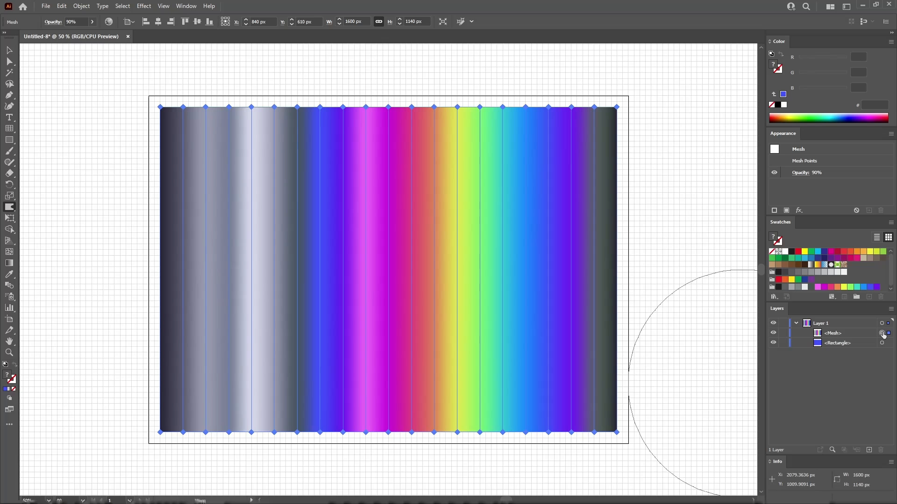
mouse_move(272, 304)
mouse_down()
mouse_move(312, 297)
mouse_move(523, 311)
mouse_move(586, 346)
mouse_move(612, 399)
mouse_move(590, 385)
mouse_up()
mouse_move(459, 392)
mouse_down()
mouse_move(400, 410)
mouse_move(341, 400)
mouse_move(266, 410)
mouse_move(256, 425)
mouse_move(223, 393)
mouse_move(163, 462)
mouse_up()
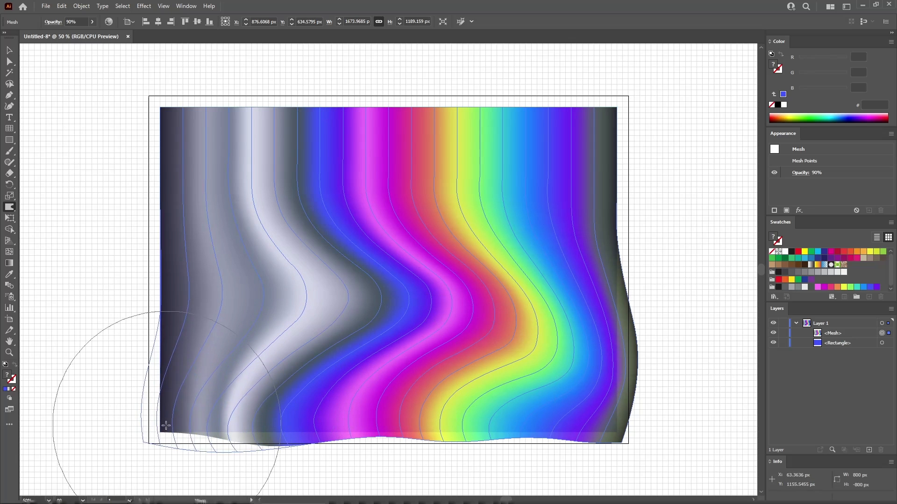
mouse_move(224, 199)
mouse_down()
mouse_move(176, 160)
mouse_move(264, 10)
mouse_move(320, 7)
mouse_move(361, 128)
mouse_move(430, 126)
mouse_up()
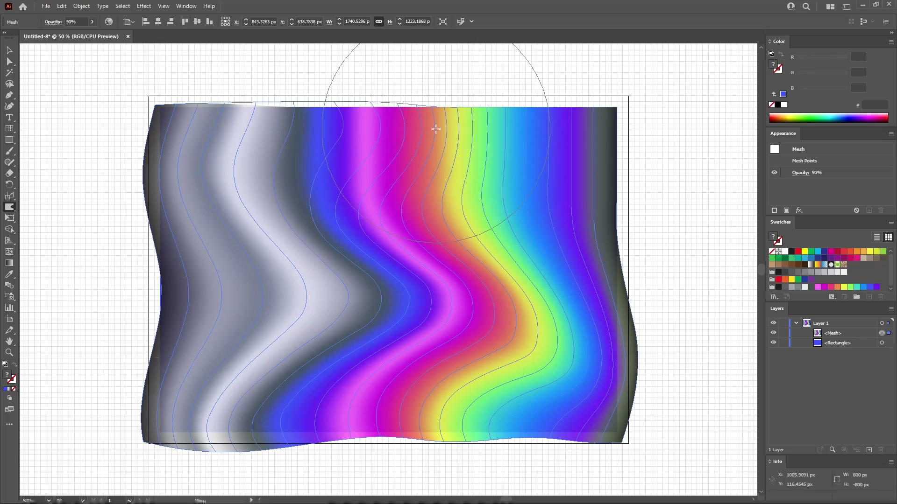
mouse_move(566, 130)
mouse_down()
mouse_move(503, 130)
mouse_move(490, 109)
mouse_move(602, 148)
mouse_up()
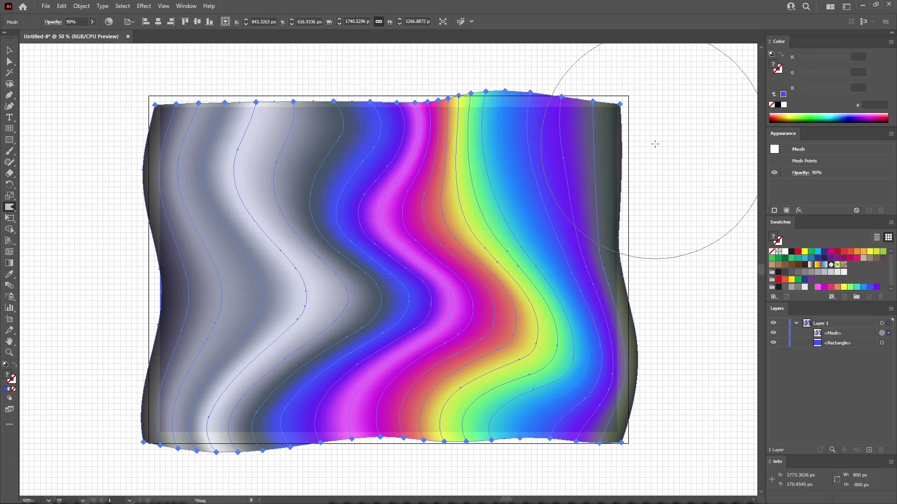
- Paste the copied yellow rectangle in front and use it as a clipping mask to crop the warped mesh
key(v)
click(645, 103)
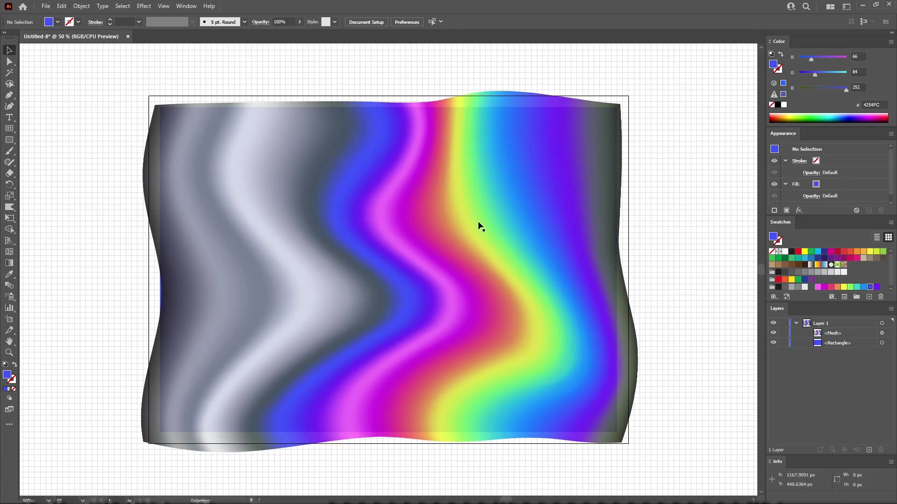
key(ctrl+f)
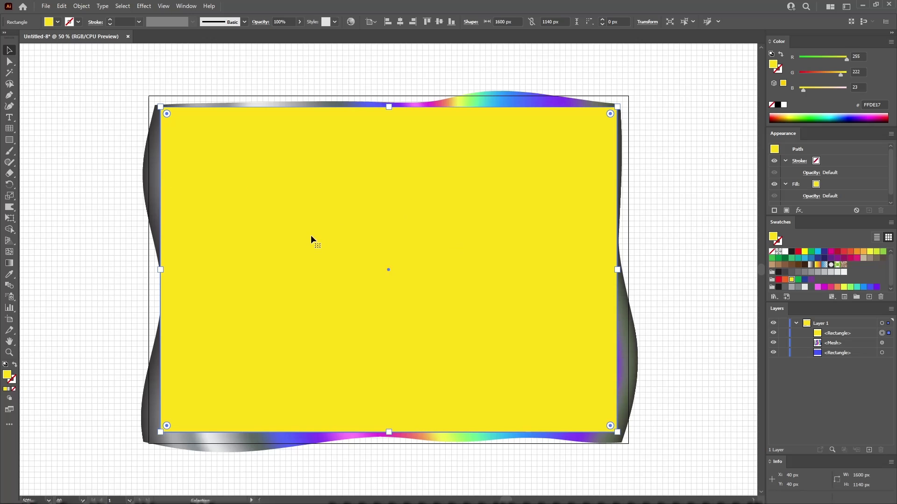
shift+click(152, 173)
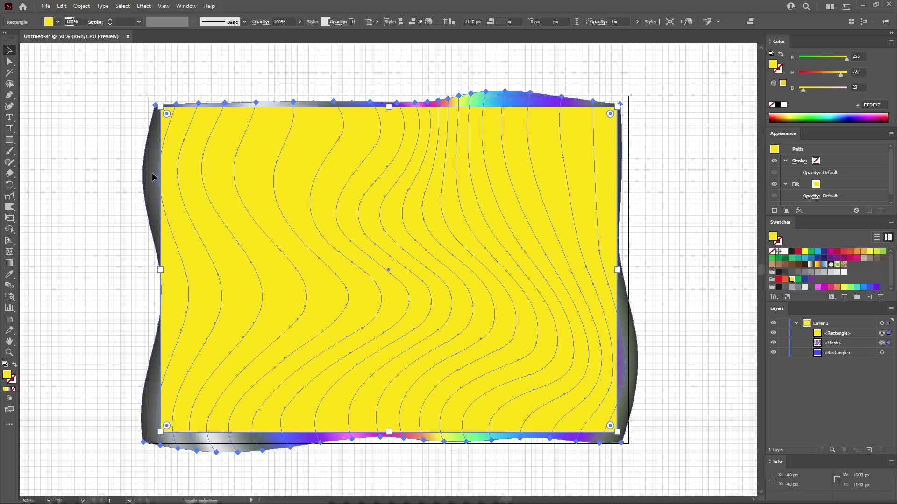
click(81, 6)
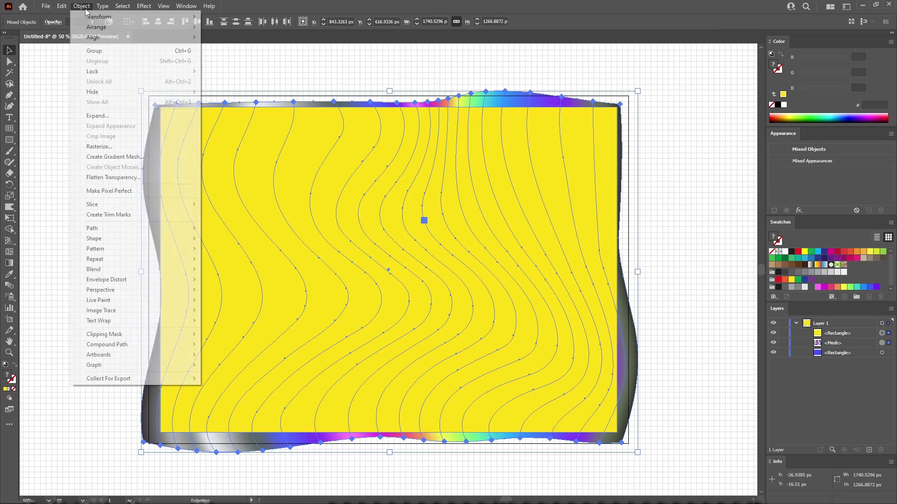
mouse_move(120, 334)
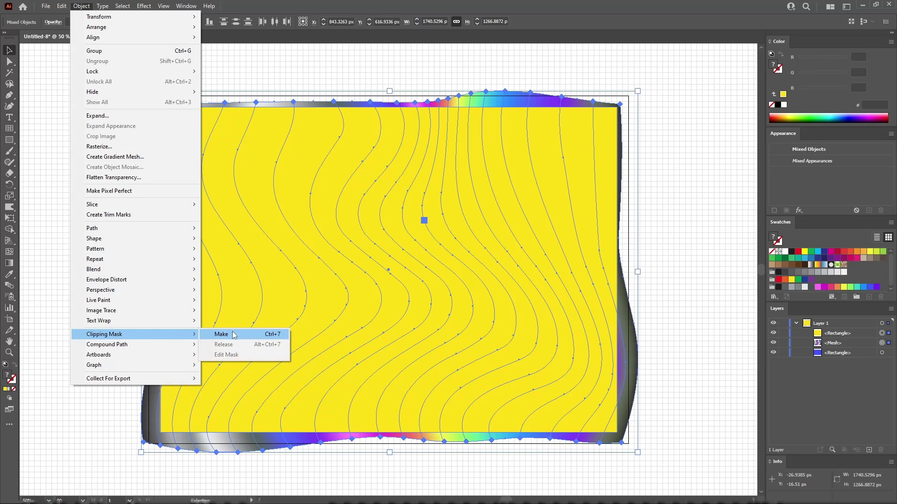
click(236, 334)
click(638, 299)
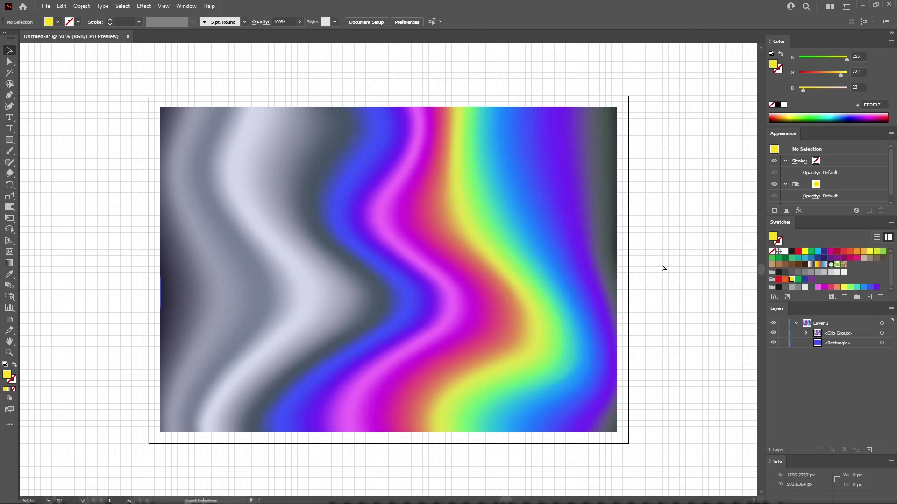
- Paste another copy of the yellow rectangle in front and set its fill to black (R=0, G=0, B=0)
key(ctrl+f)
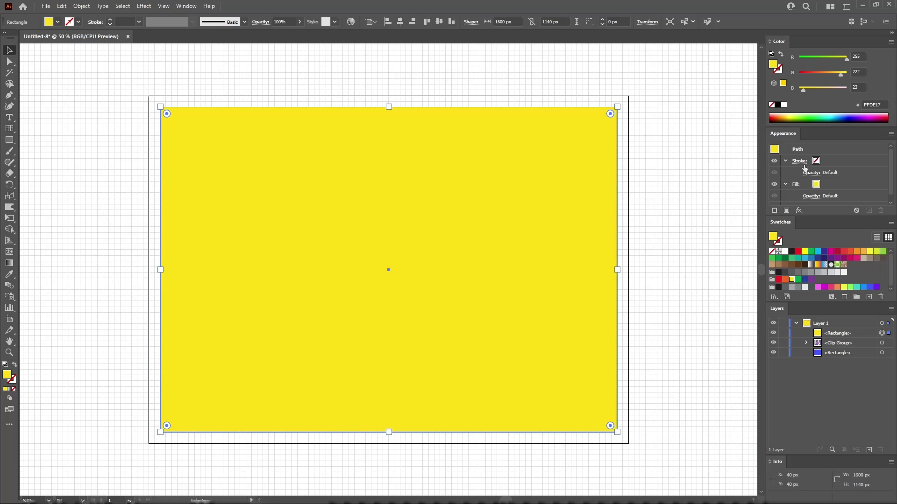
click(785, 160)
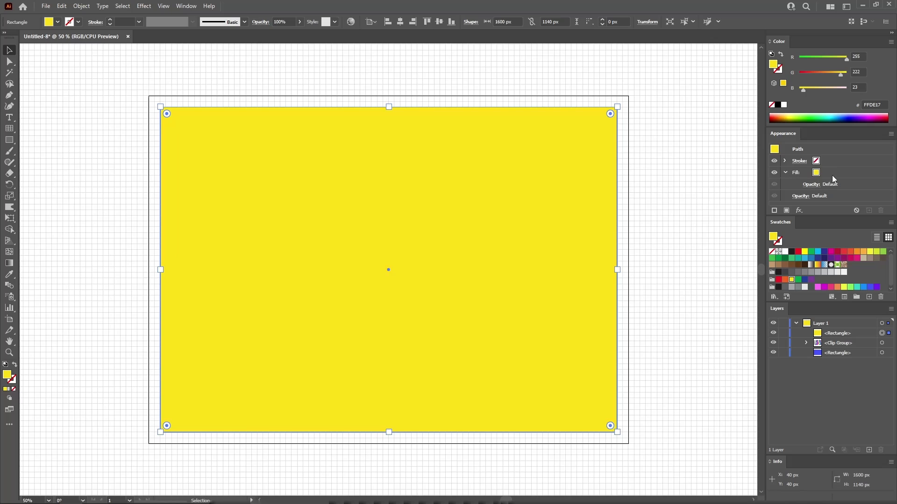
click(850, 174)
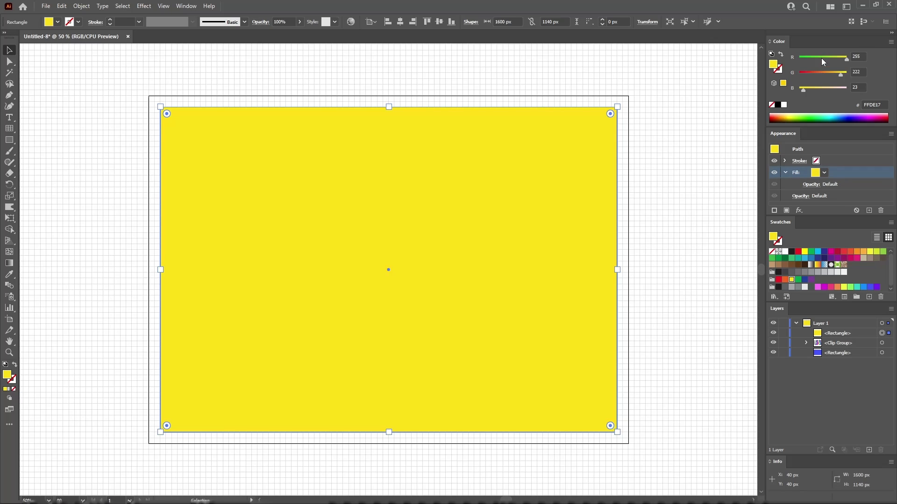
drag(821, 58, 792, 88)
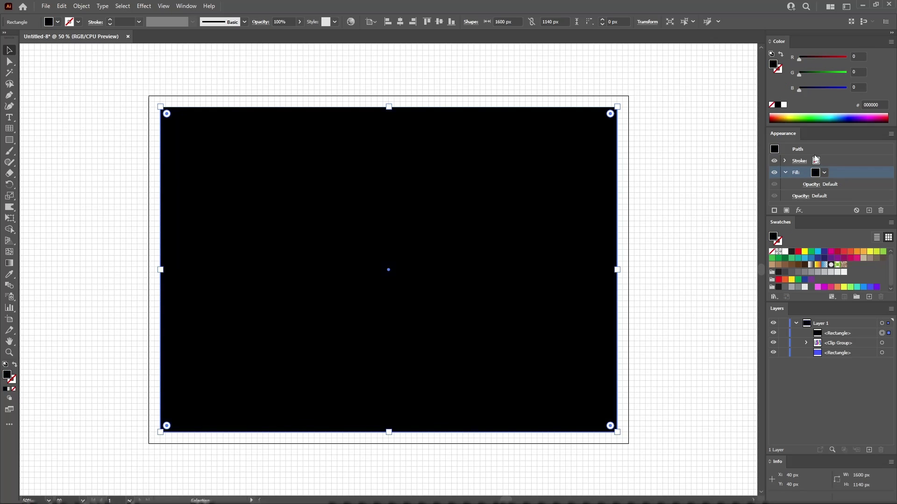
- Set the black rectangle's fill opacity to 40% and its blending mode to Overlay
click(818, 184)
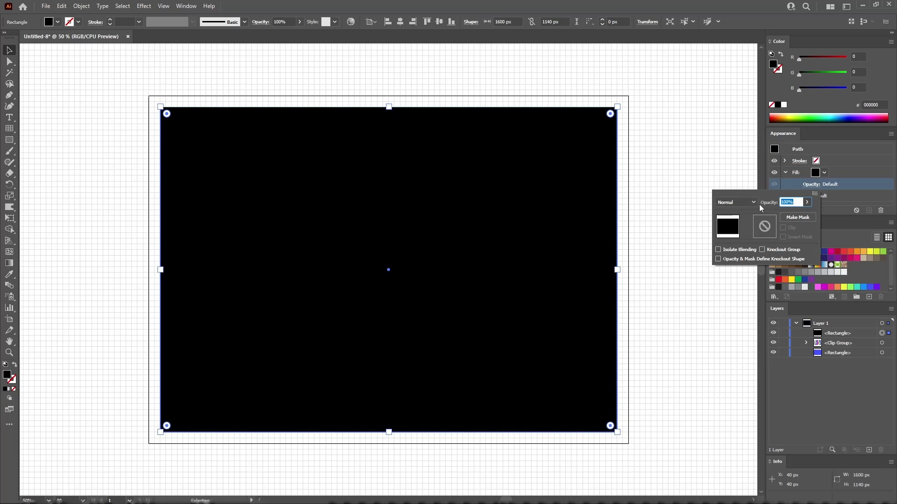
text(40)
key(Return)
click(753, 200)
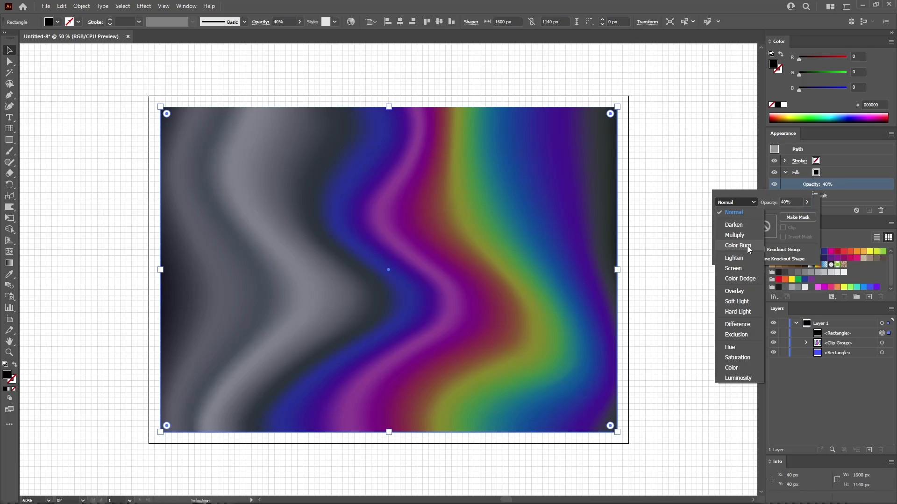
click(744, 289)
click(840, 175)
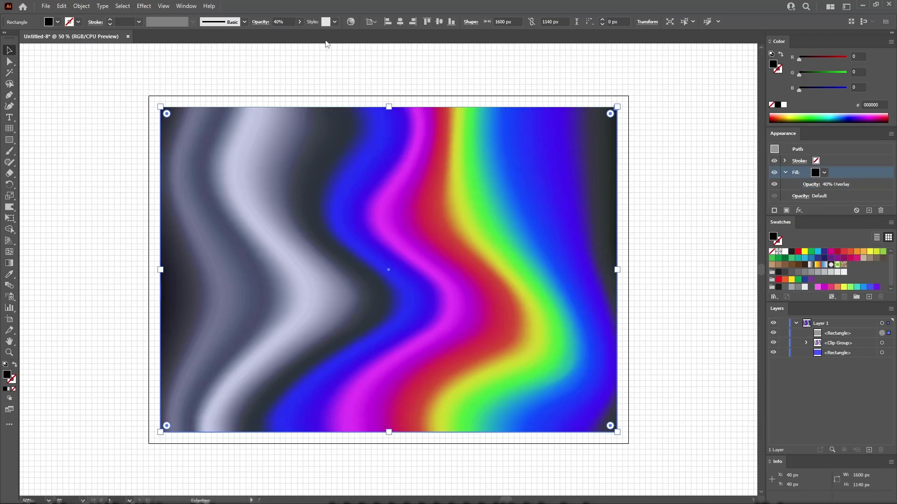
- Apply the Note Paper effect to the black fill with Image Balance 25, Graininess 10 and Relief 11
click(144, 6)
mouse_move(187, 192)
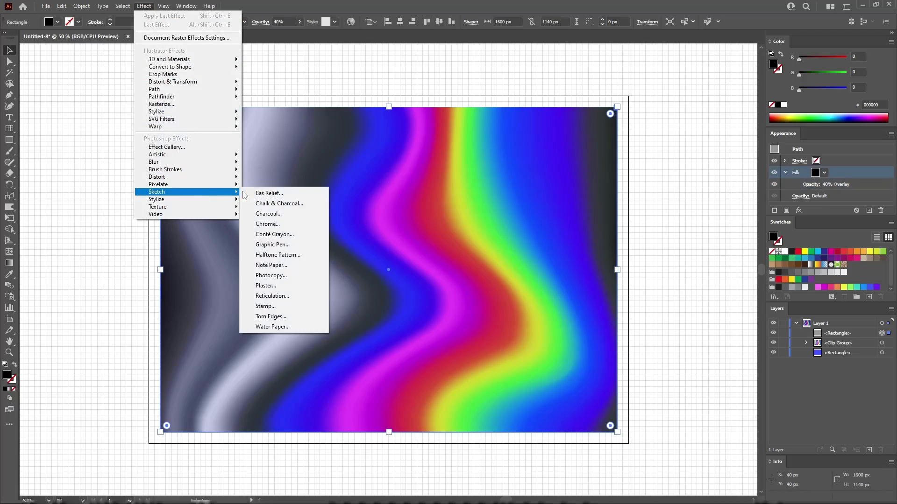
click(275, 265)
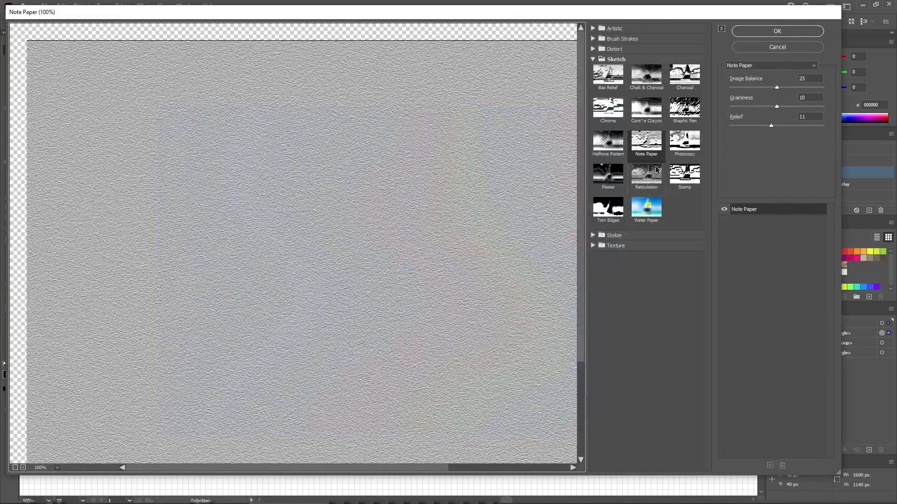
click(813, 78)
click(813, 96)
click(811, 115)
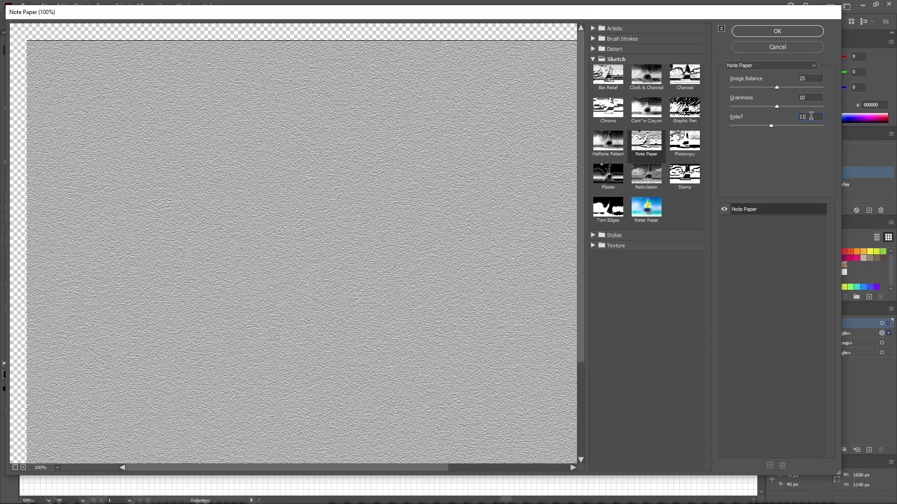
click(781, 32)
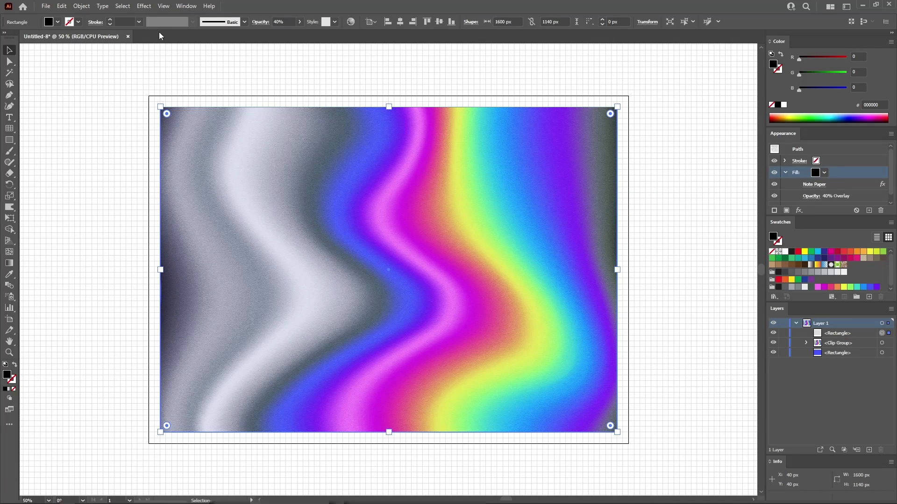
- Add the Underpainting effect to the fill with Brush Size 5, Texture Coverage 40, Canvas texture, Scaling 100%, Relief 4 and Light from Top
click(147, 7)
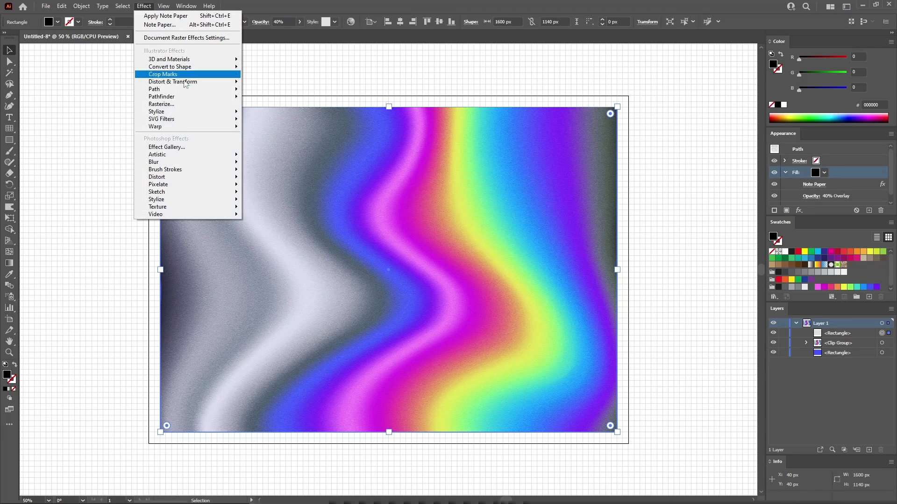
mouse_move(220, 154)
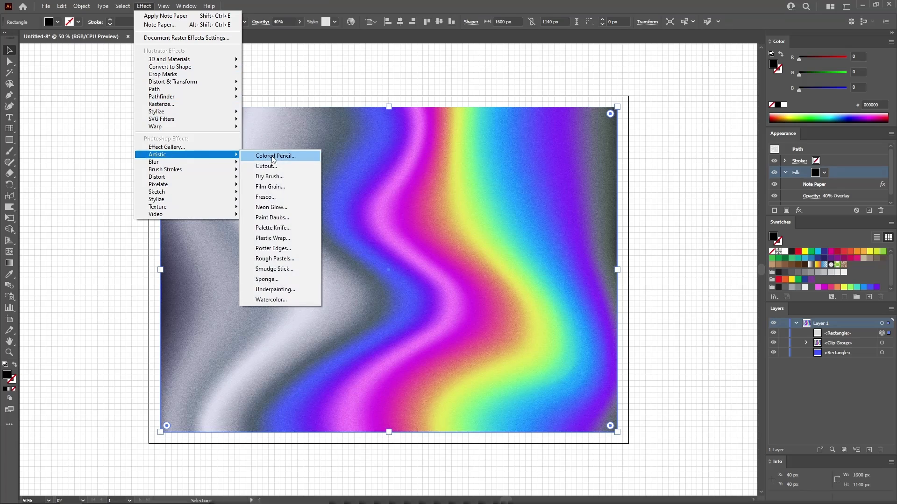
click(279, 289)
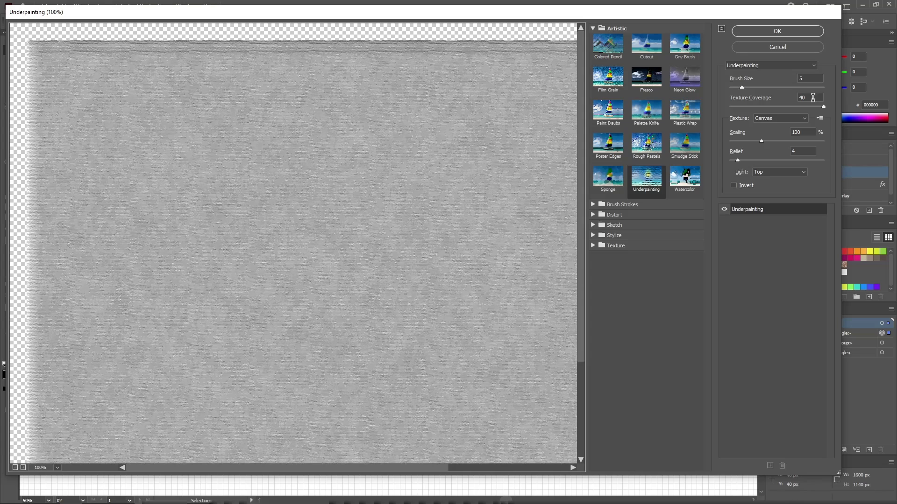
click(798, 118)
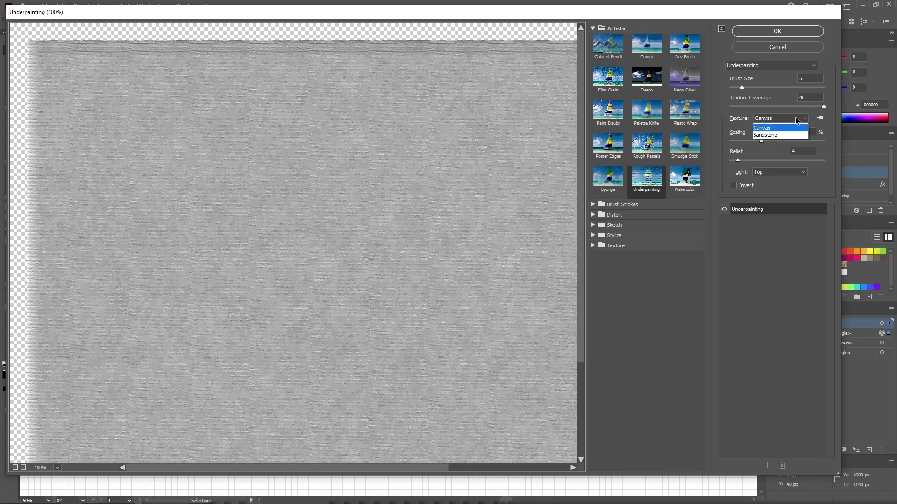
click(775, 140)
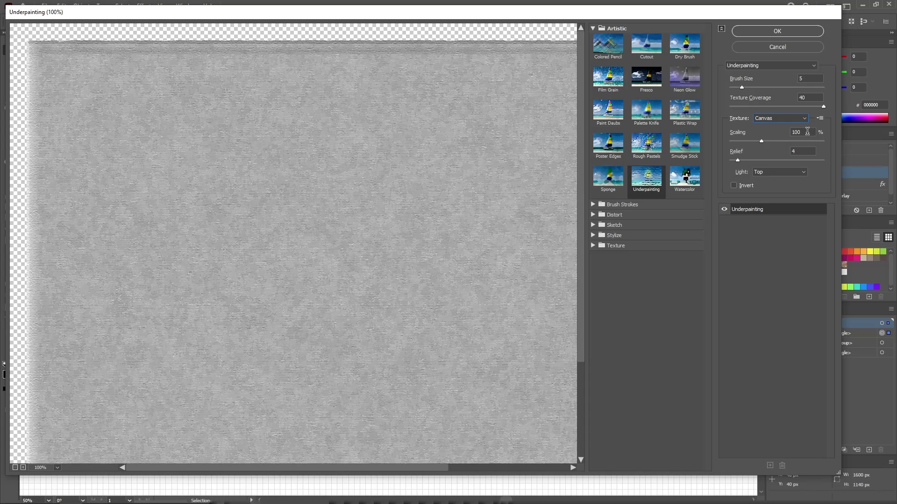
click(794, 152)
click(772, 172)
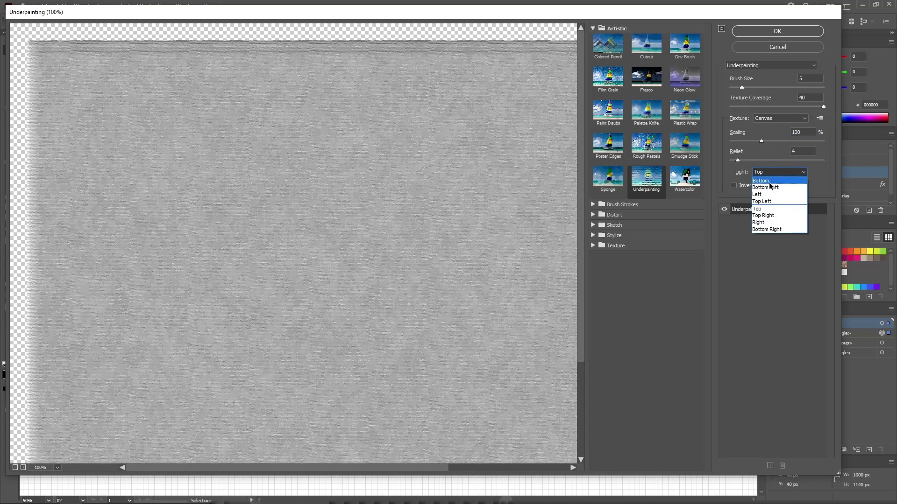
click(741, 172)
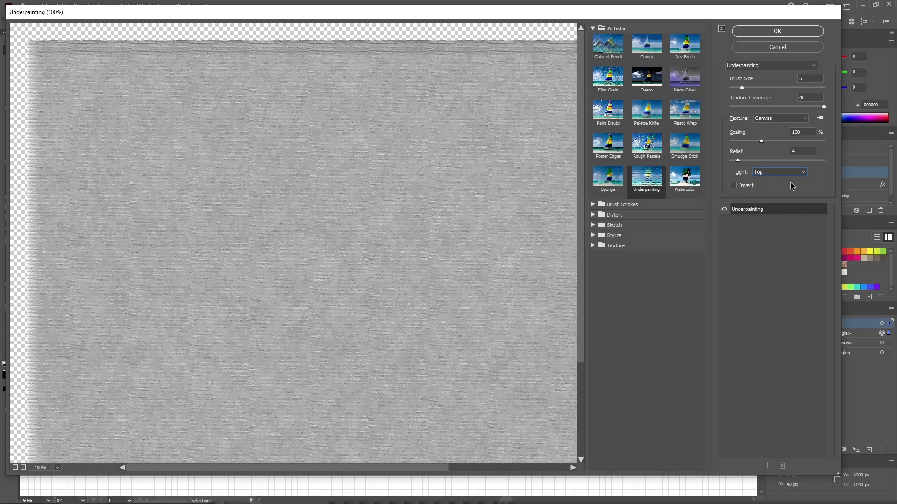
click(777, 32)
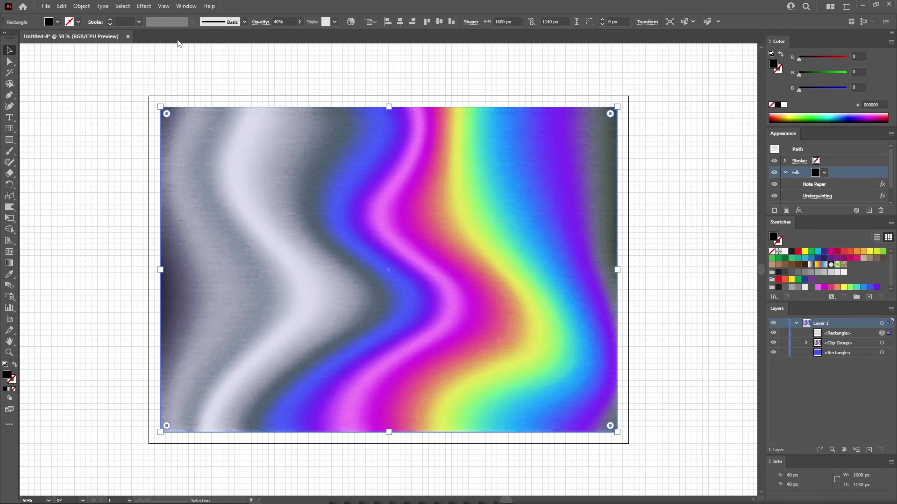
- Add the Glass effect to the fill with Distortion 5, Smoothness 2, Canvas texture and Scaling 100%, and deselect the rectangle
click(150, 8)
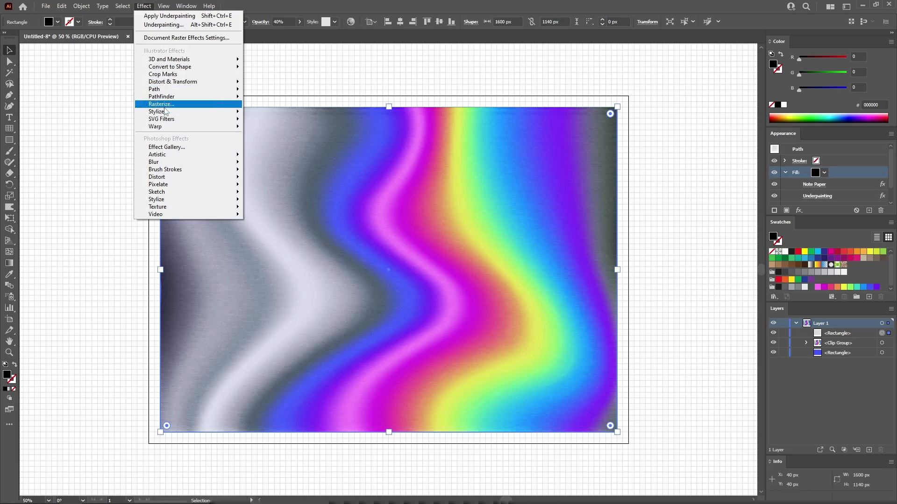
mouse_move(163, 179)
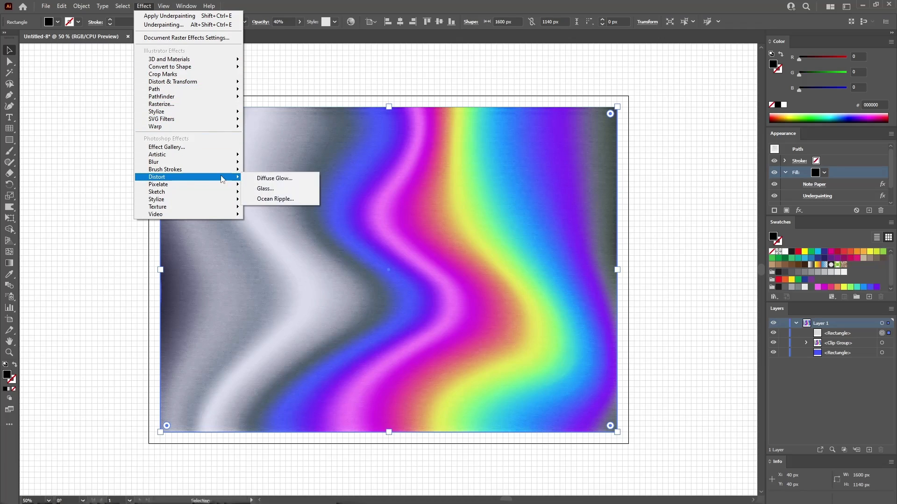
click(280, 190)
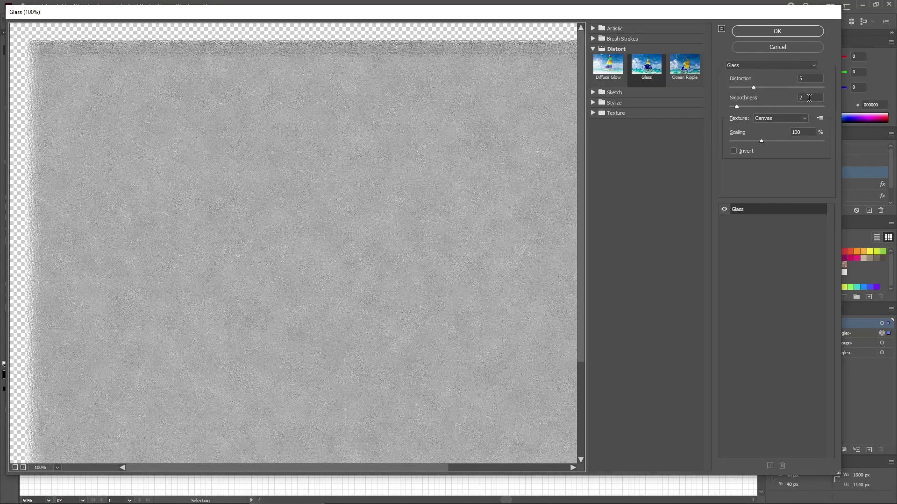
click(778, 120)
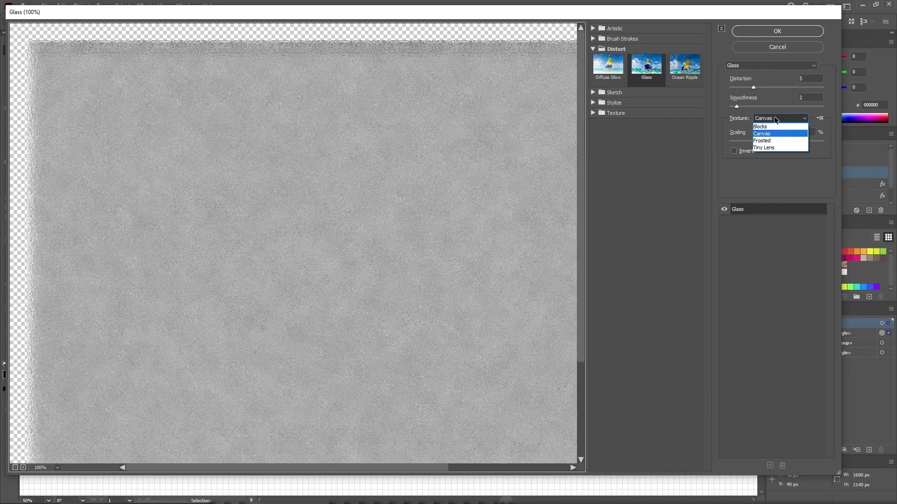
click(768, 134)
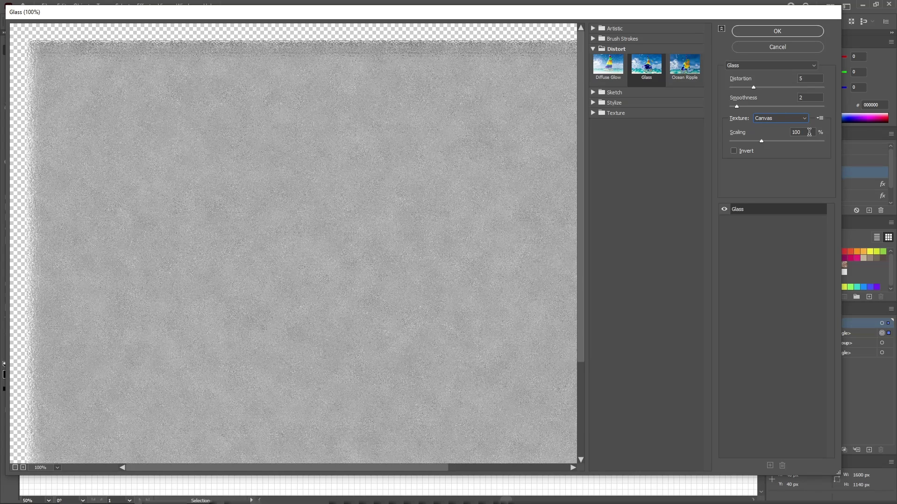
click(778, 31)
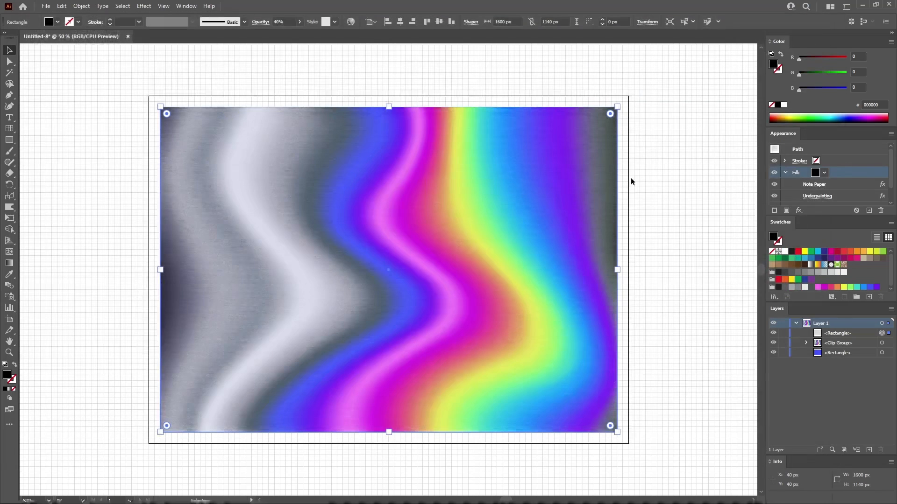
click(633, 95)
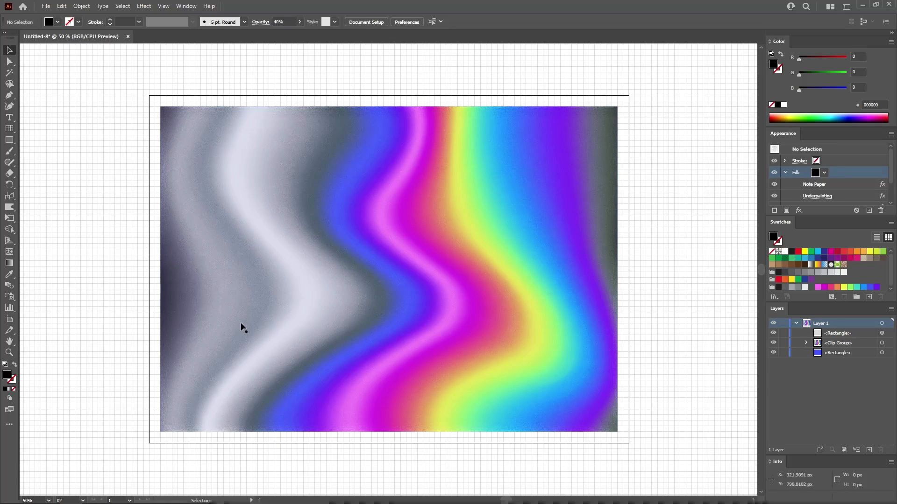
- Resize the artboard to 1600 x 1140 px so its edges match the artwork
key(shift+o)
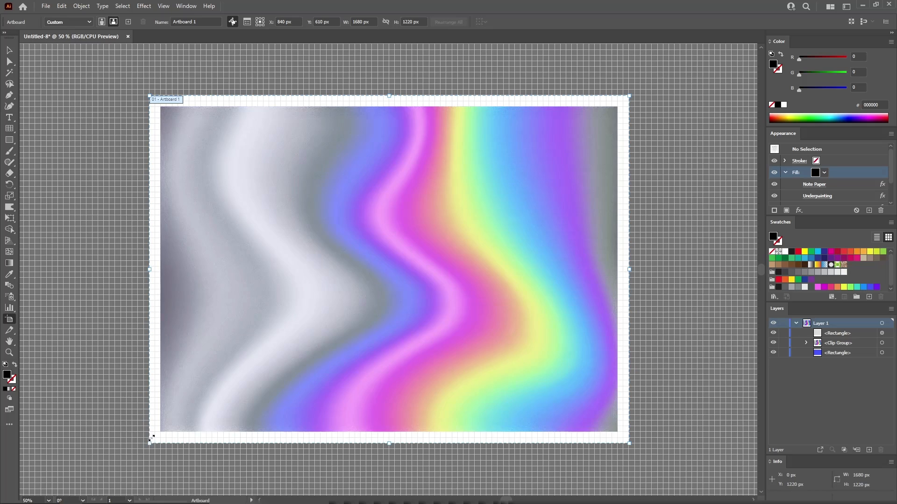
drag(151, 438, 161, 432)
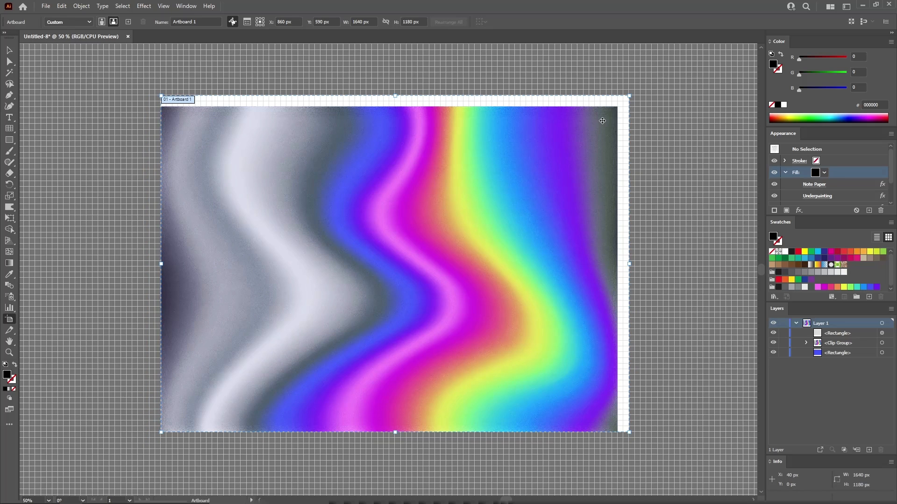
drag(624, 100, 618, 107)
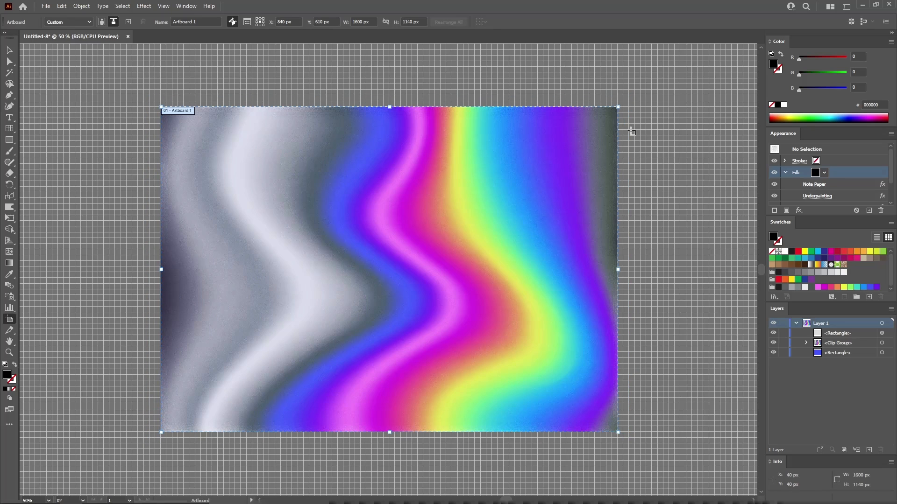
- Finish editing the artboard and open the artwork in Save for Web, fitting more of it into the preview
key(Escape)
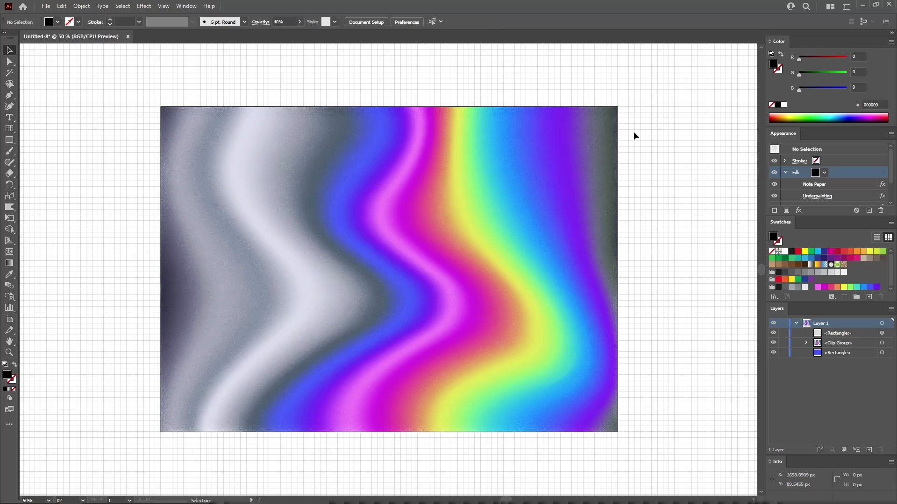
key(ctrl+alt+shift+s)
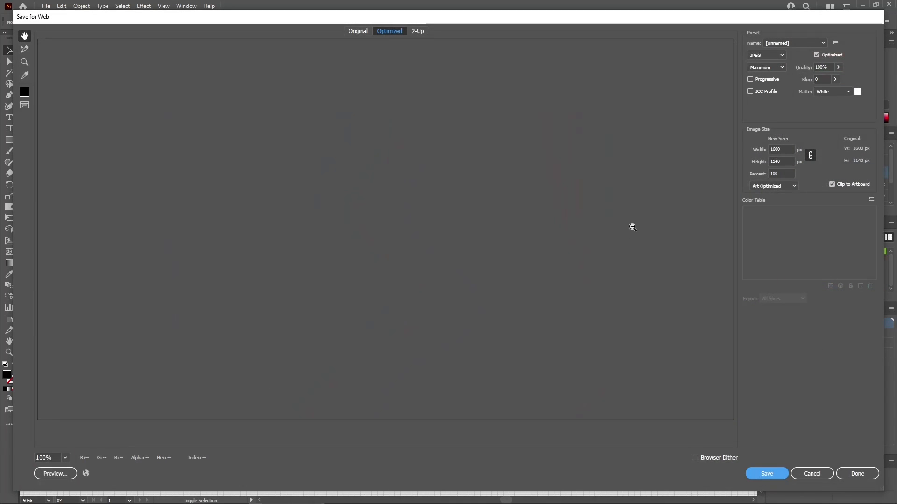
key(ctrl+minus)
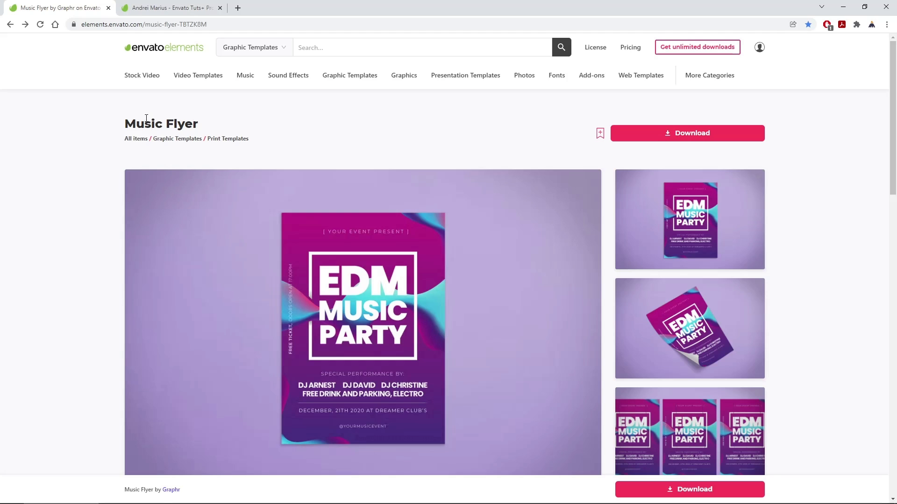
- Switch to the browser and check the title of the Music Flyer template on its Envato Elements page
drag(130, 124, 196, 124)
click(321, 137)
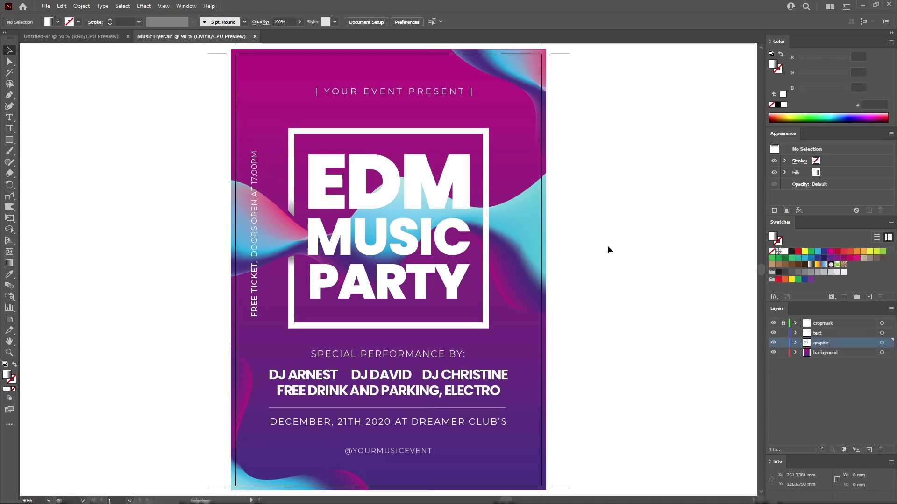
- In the Music Flyer document, delete the graphic layer's upper two paths and its three clip groups of wavy shapes
click(795, 353)
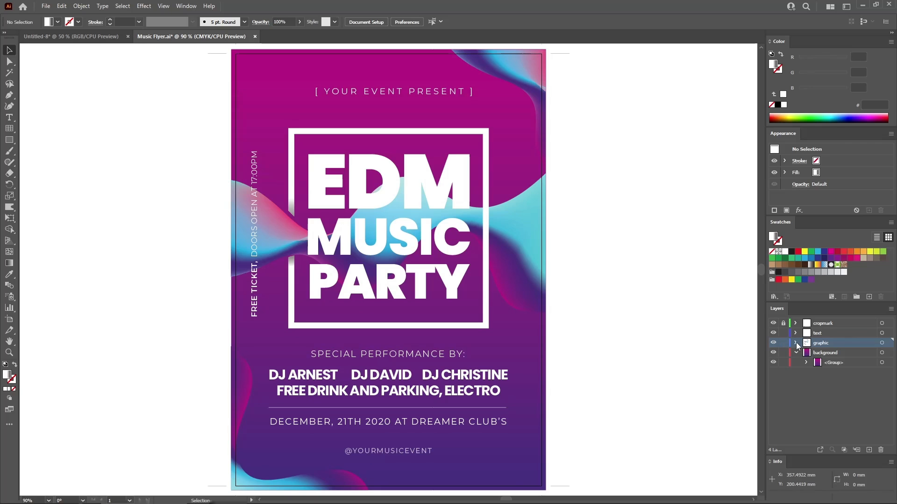
click(796, 343)
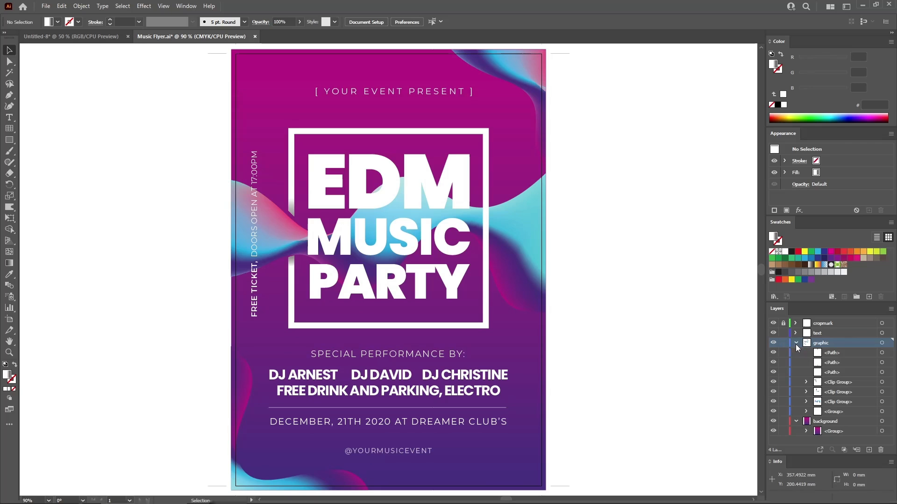
click(882, 353)
shift+click(881, 362)
shift+click(881, 382)
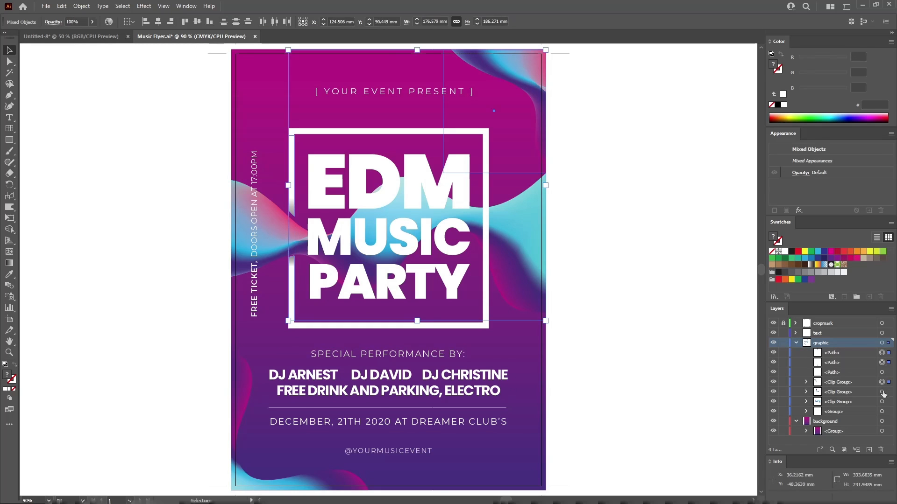
shift+click(881, 392)
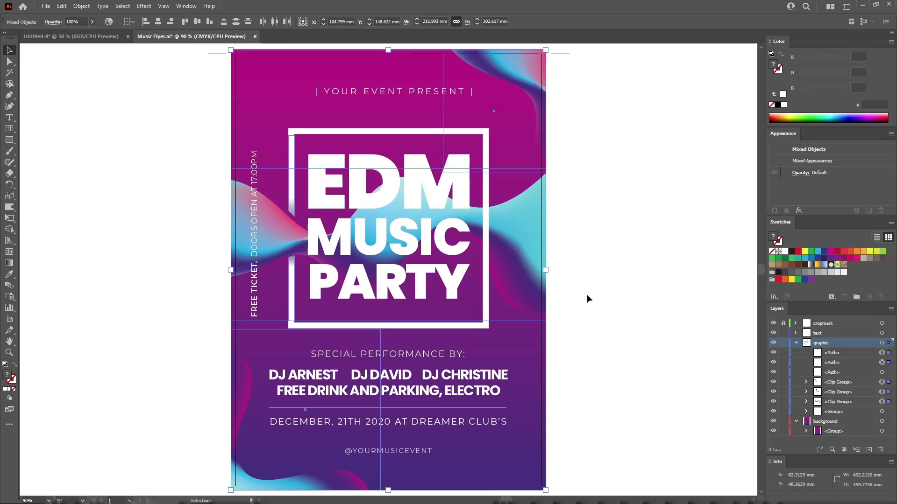
key(Delete)
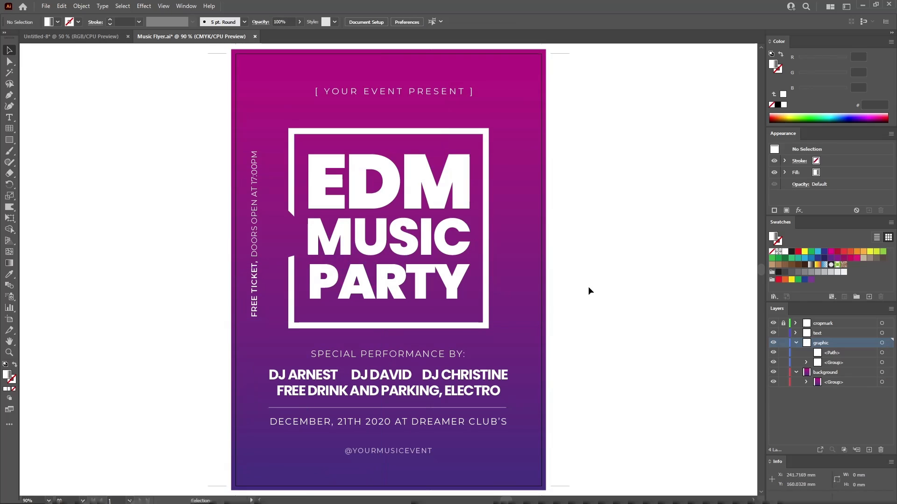
- Close the gap in the left side of the white frame around the title by moving its anchor point with Direct Selection
click(15, 63)
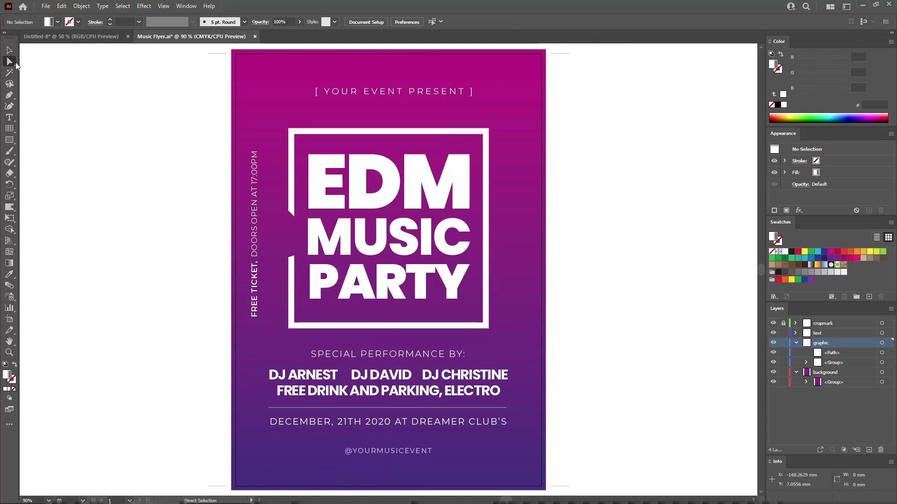
click(291, 222)
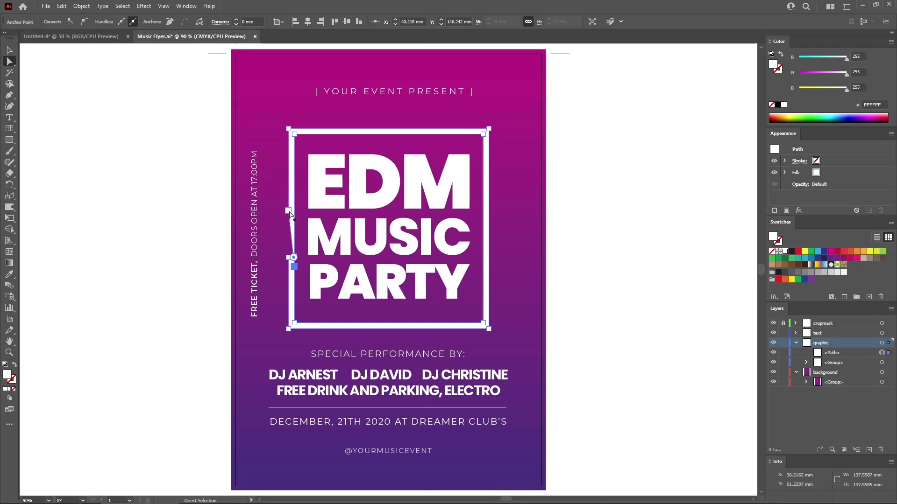
drag(290, 214, 288, 266)
click(587, 274)
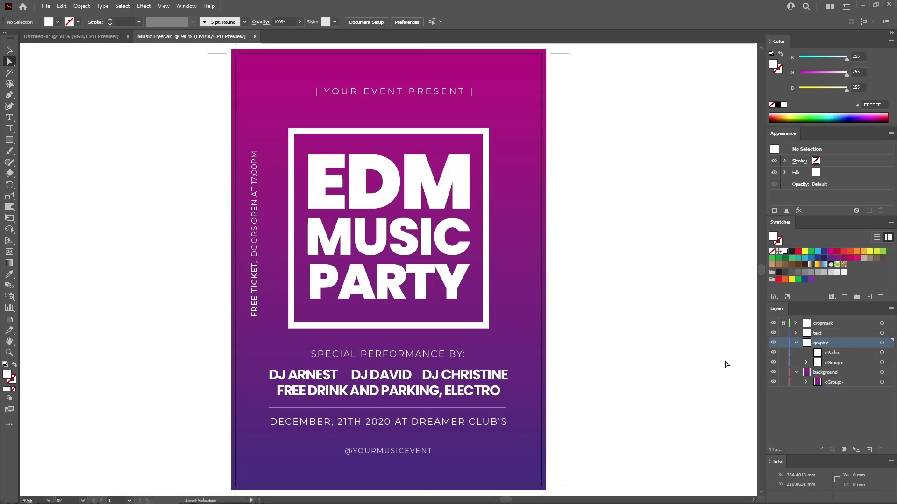
- Place HolographicEffect.jpg as a linked image in the flyer's background layer
click(849, 373)
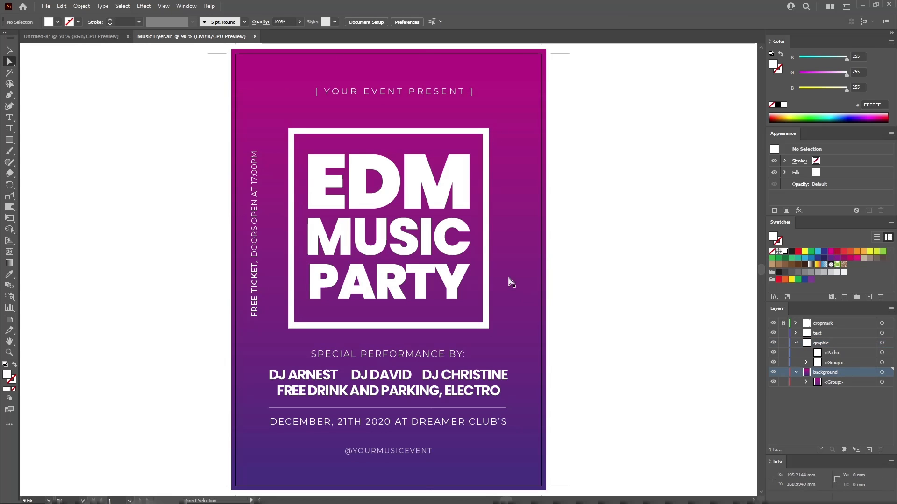
click(50, 6)
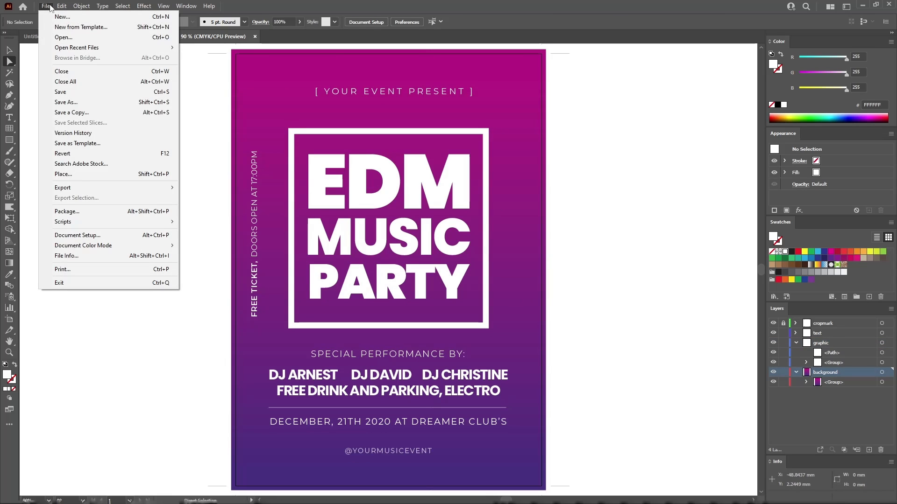
click(77, 174)
double_click(136, 132)
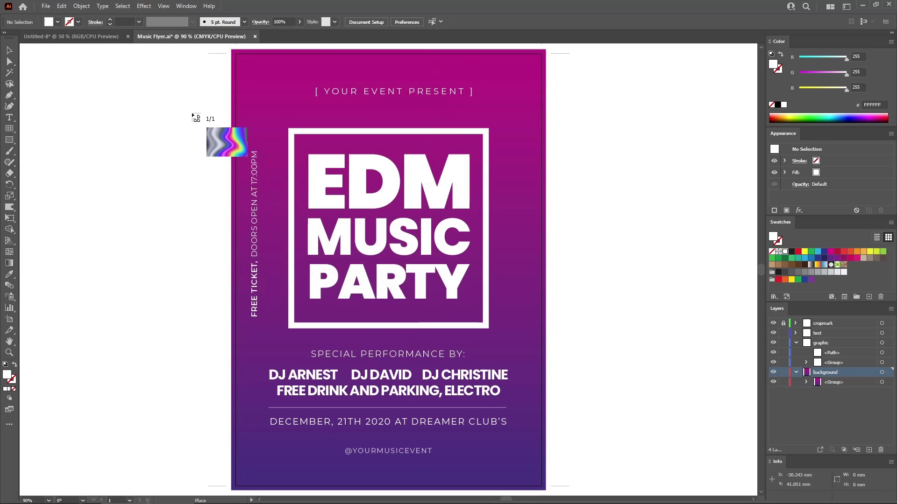
click(201, 94)
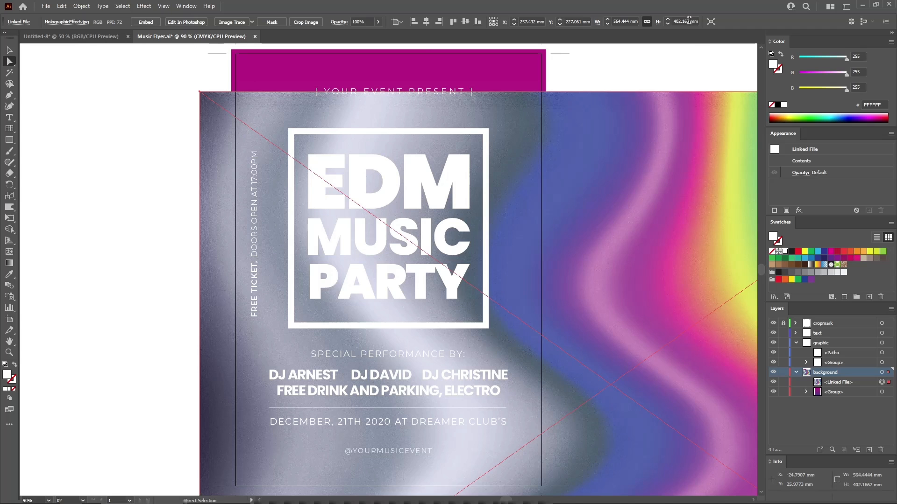
- Scale the placed image proportionally to a height of 216 mm and center it horizontally and vertically on the artboard
click(668, 21)
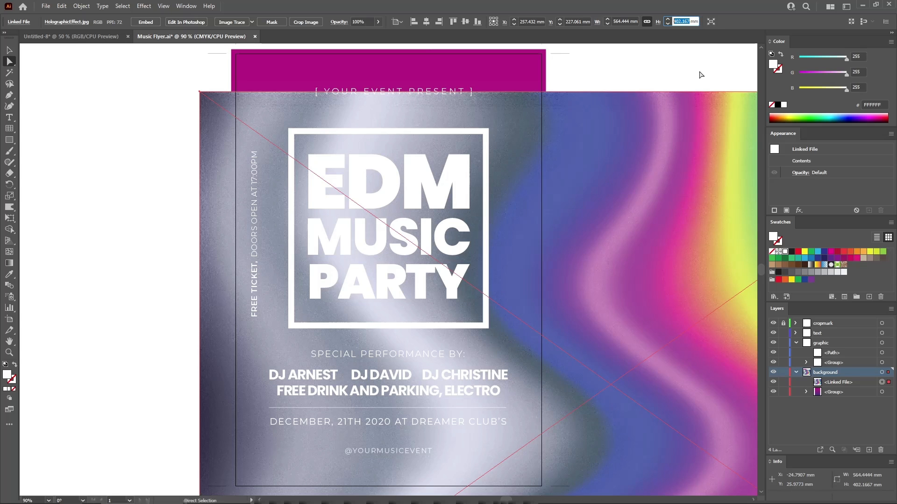
text(21)
key(Return)
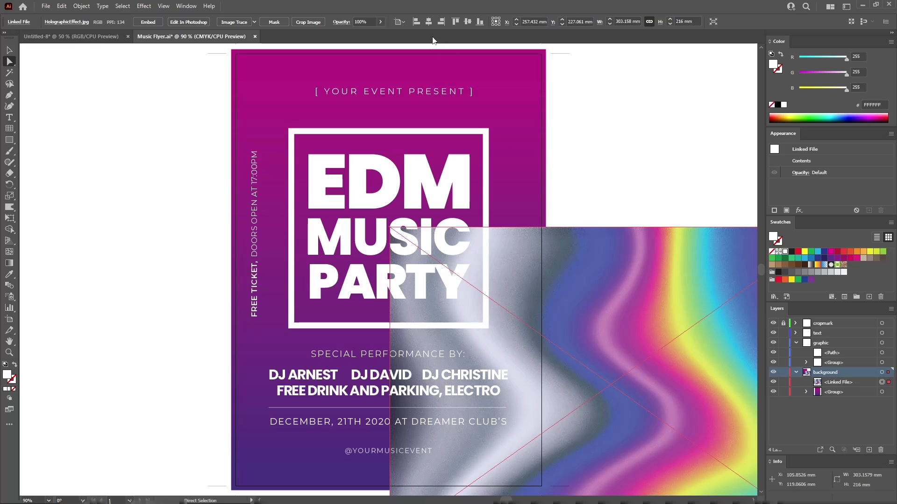
click(429, 22)
click(467, 21)
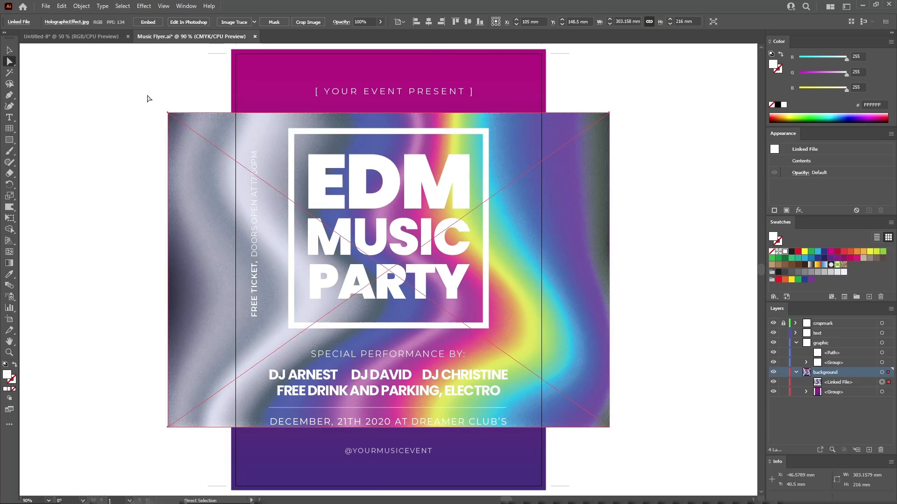
- Rotate the placed image 90° counterclockwise so it covers the whole flyer, and deselect it
click(10, 50)
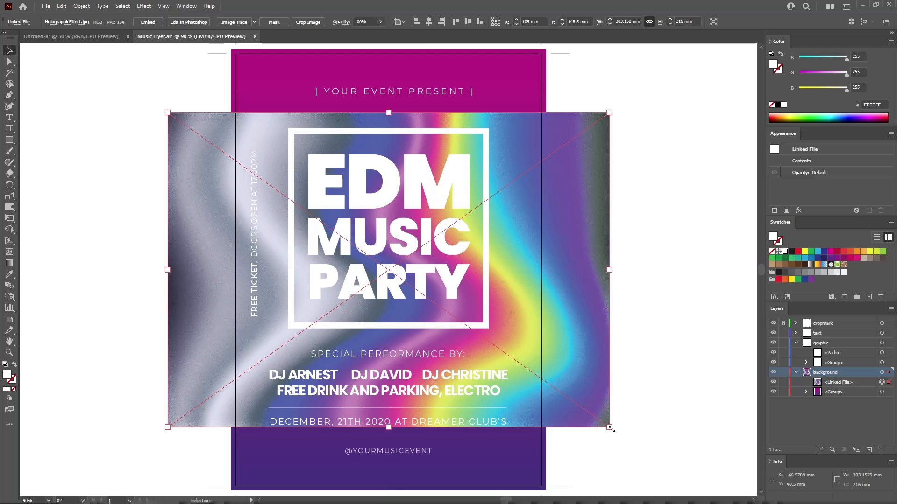
drag(614, 381, 518, 159)
click(661, 348)
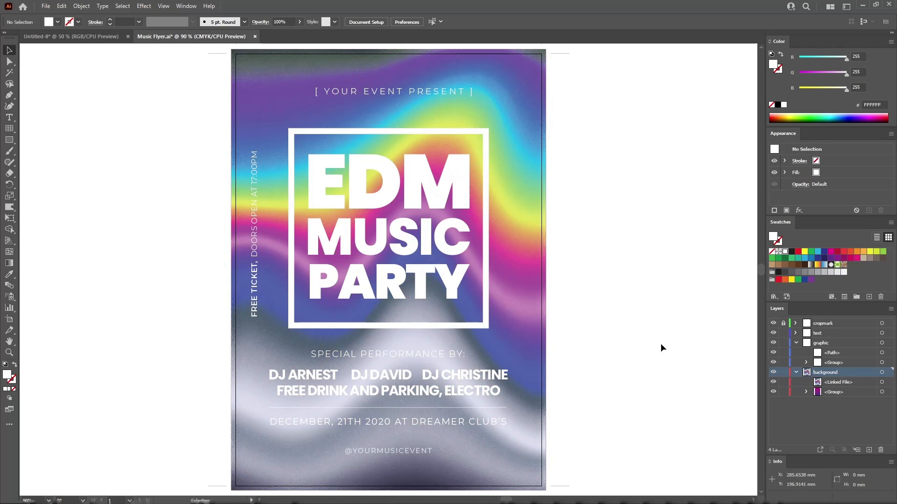
- Ungroup the purple gradient background shape and move it above the linked image in the background layer
click(882, 393)
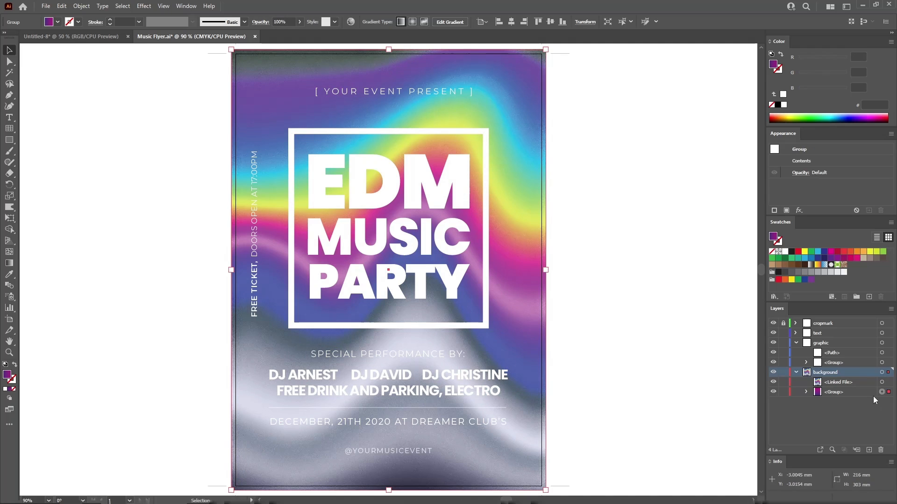
key(ctrl+shift+g)
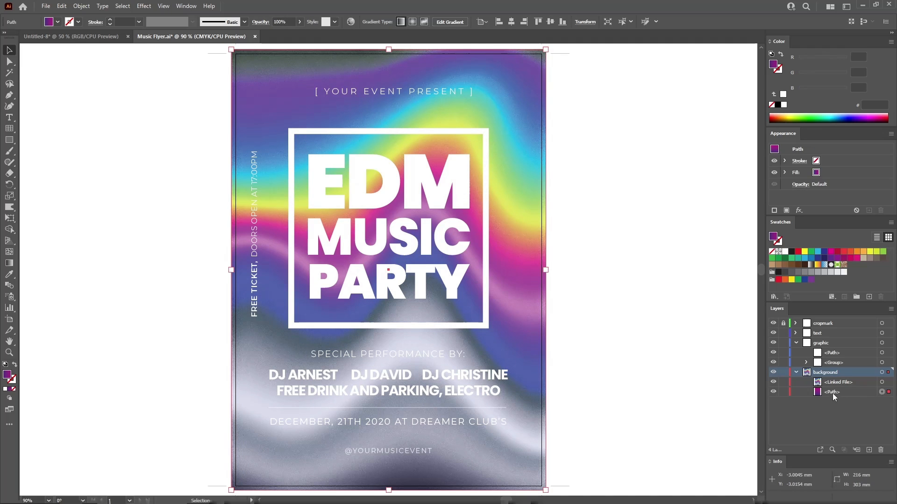
drag(847, 391, 851, 381)
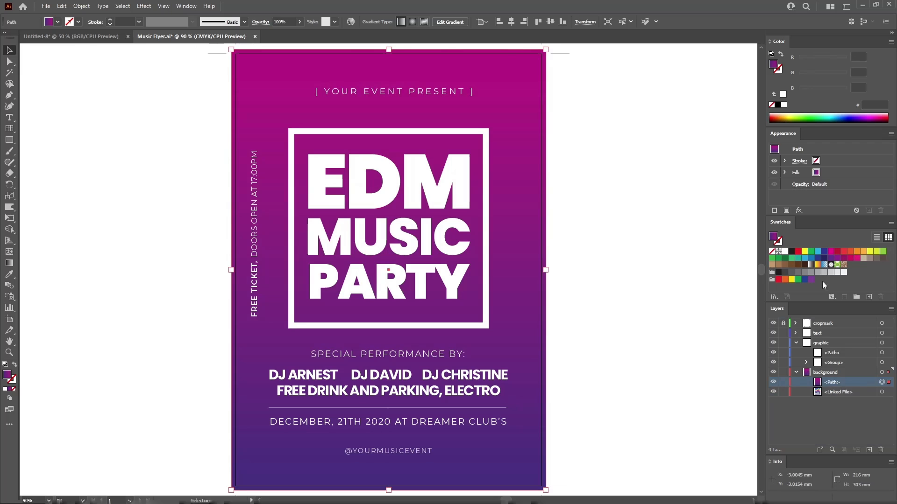
- Fill the background shape with the black swatch (231F20) and set its opacity to 50% with Overlay blending
click(838, 177)
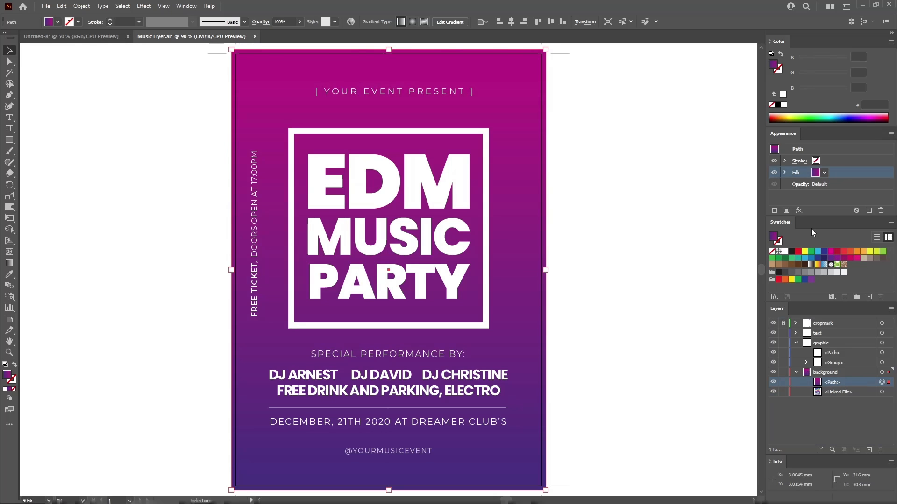
click(791, 251)
click(804, 186)
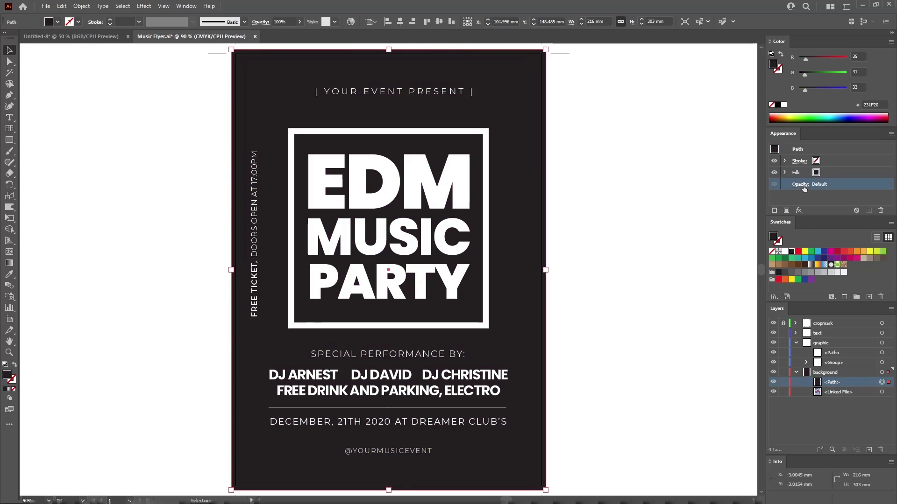
drag(776, 202, 769, 202)
text(5)
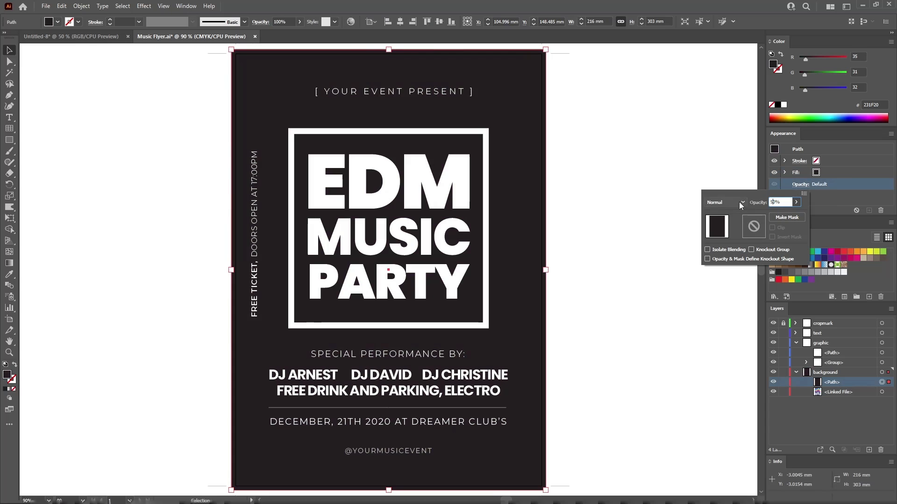
click(739, 201)
click(727, 290)
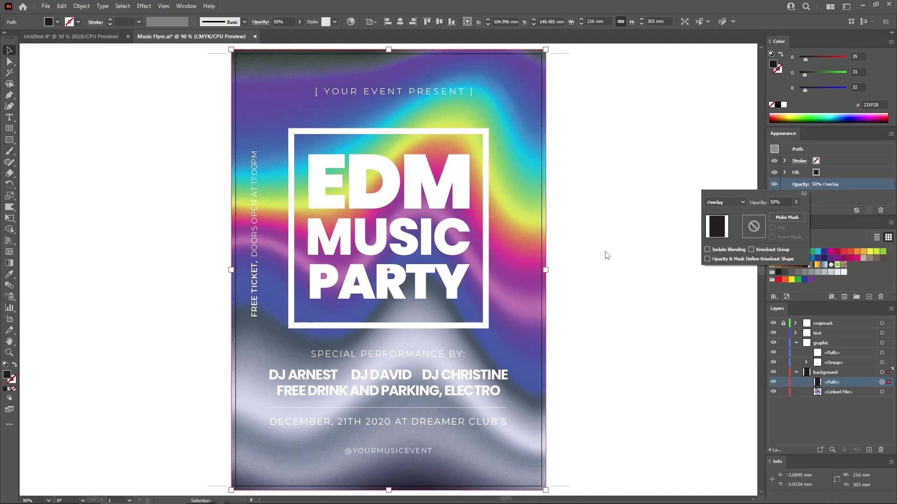
click(556, 224)
click(556, 223)
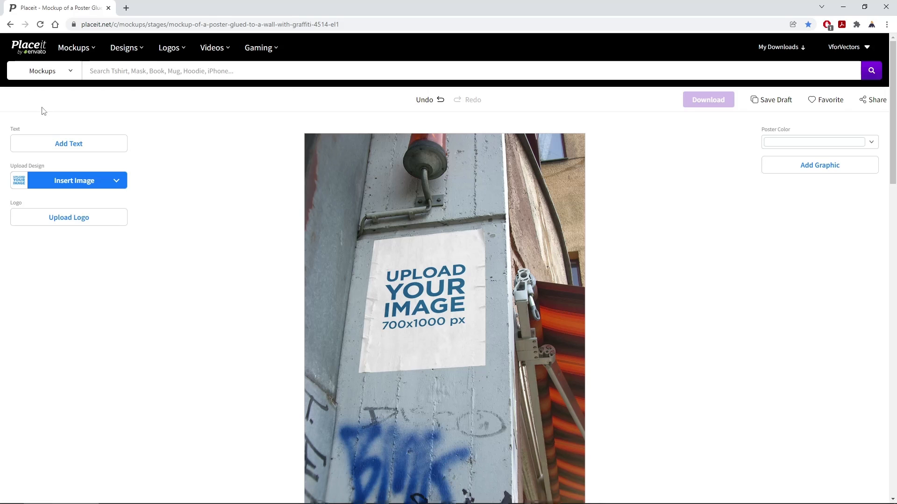
- Switch to the Placeit graffiti-wall poster mockup, upload the finished flyer image, adjust its crop frame and apply the crop
click(96, 182)
click(116, 220)
double_click(164, 82)
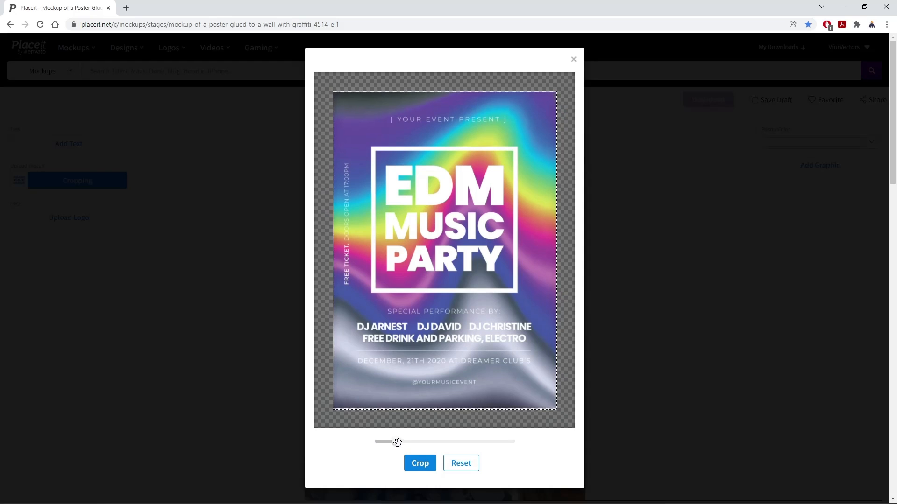
drag(396, 442, 397, 441)
click(409, 457)
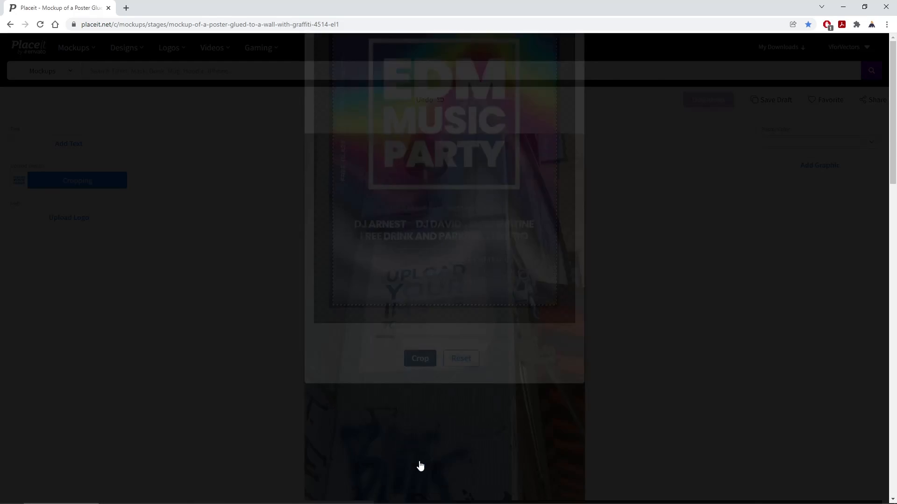